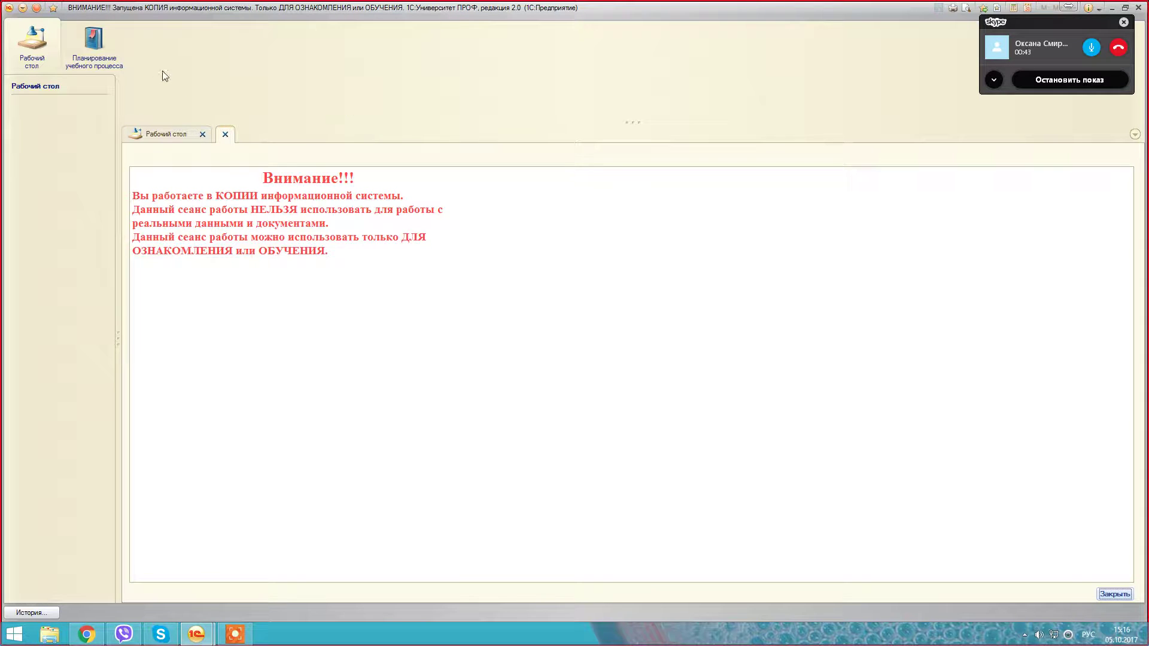
Step: Open the Планирование учебного процесса section to show its document list
left_click(106, 67)
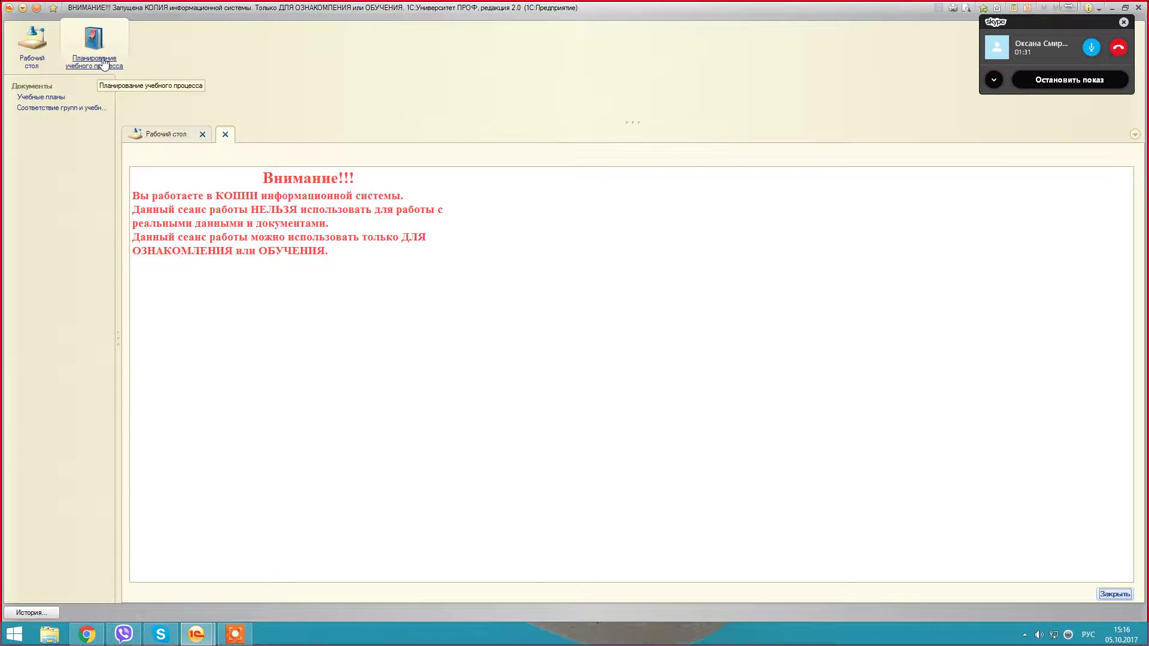
Step: Go to Соответствие групп и учебных планов and create a new mapping document
left_click(80, 108)
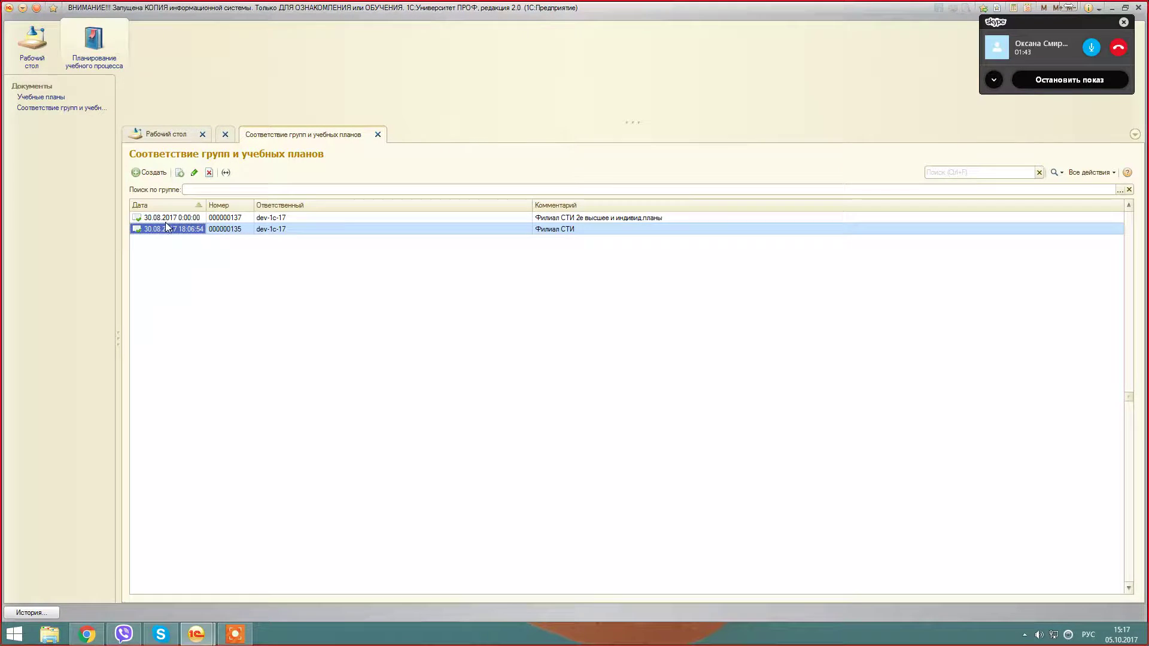
left_click(150, 173)
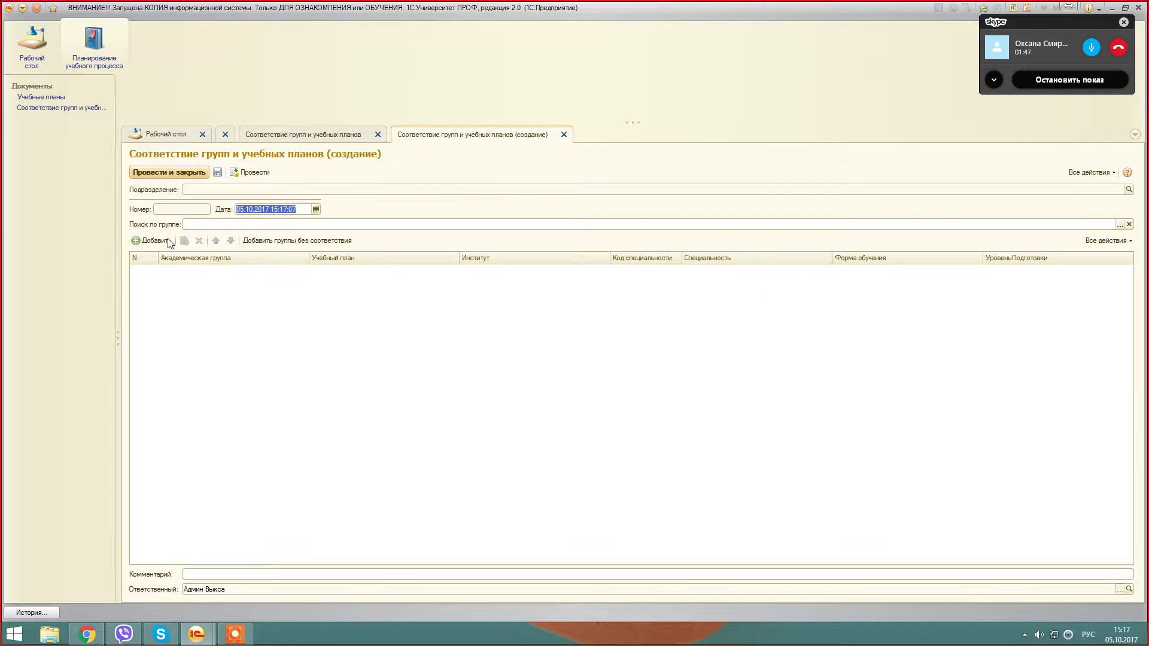
Step: Add an empty first row and open the Учебные группы picker for its Академическая группа
left_click(154, 241)
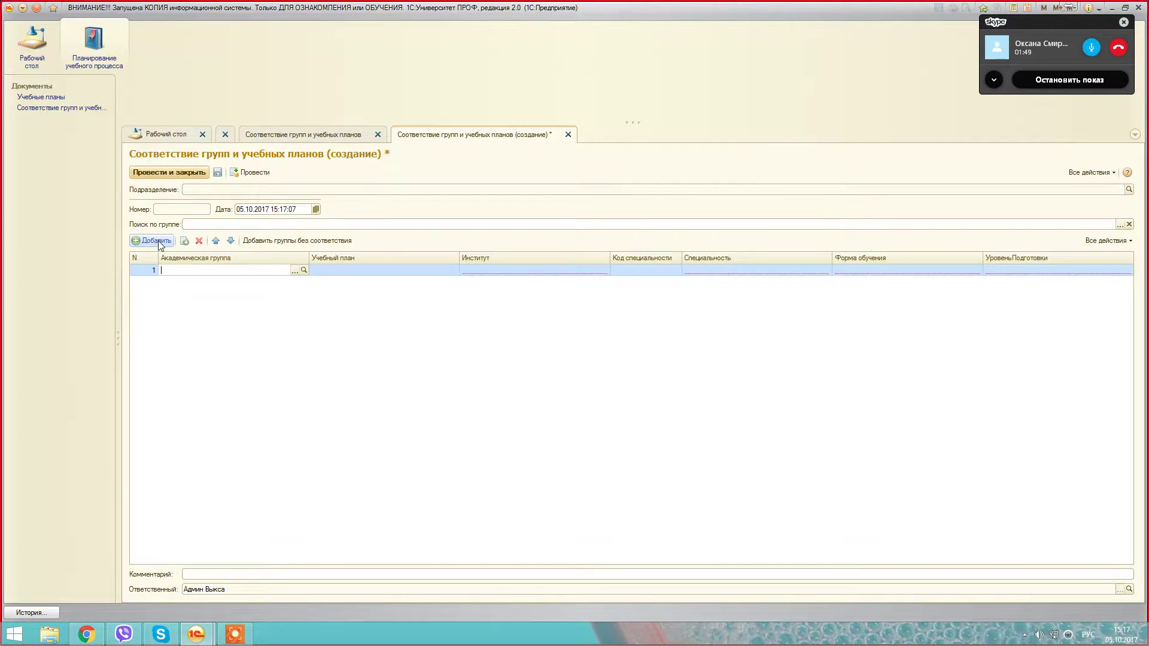
left_click(295, 273)
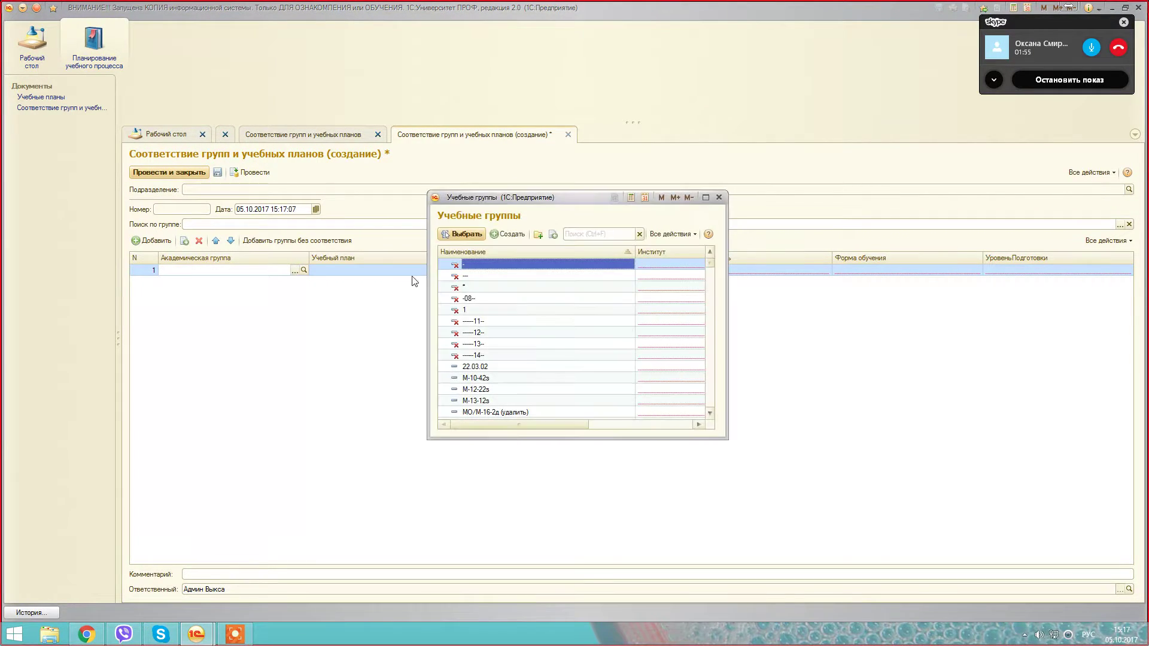
scroll(509, 335, "down", 10)
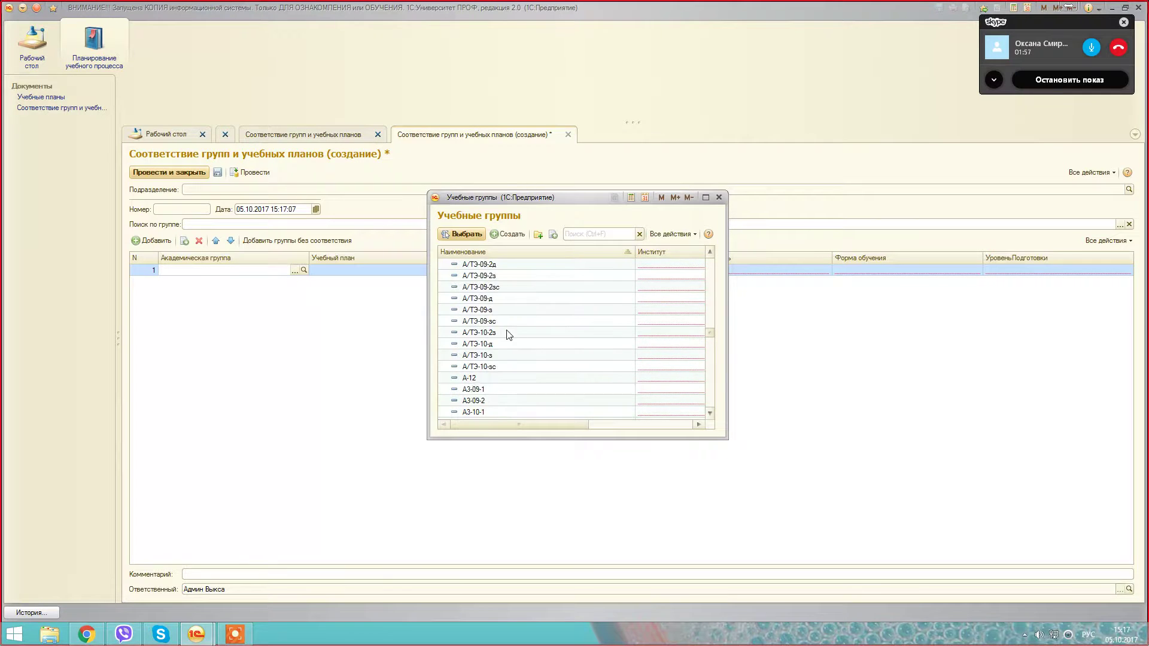
scroll(509, 335, "up", 6)
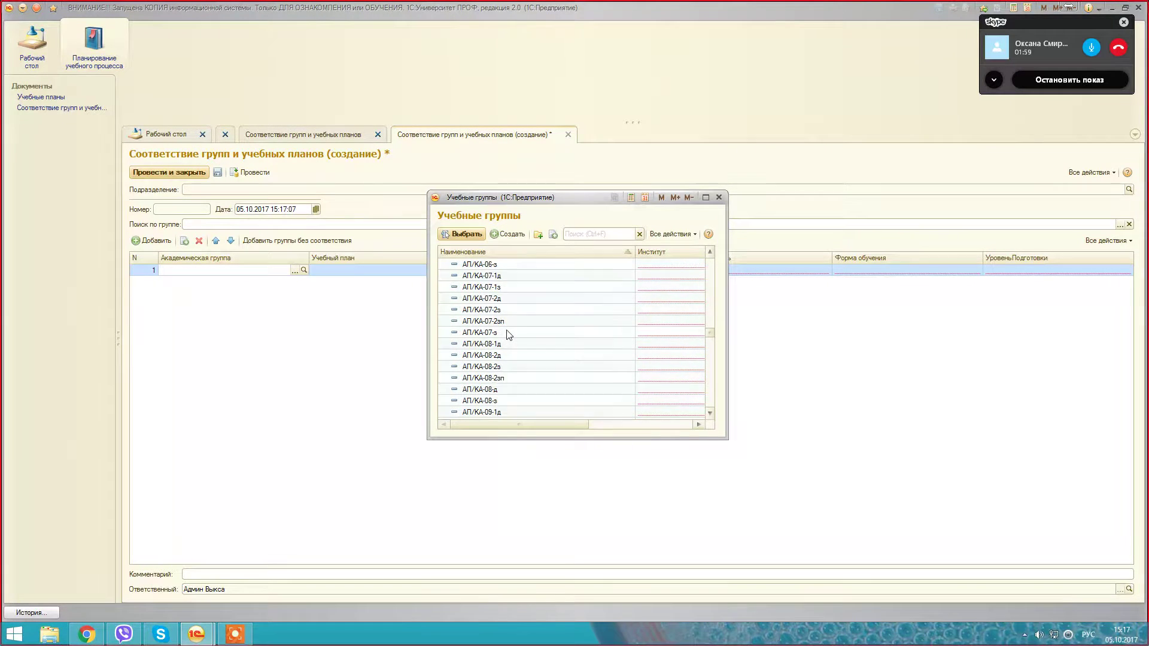
scroll(509, 335, "up", 8)
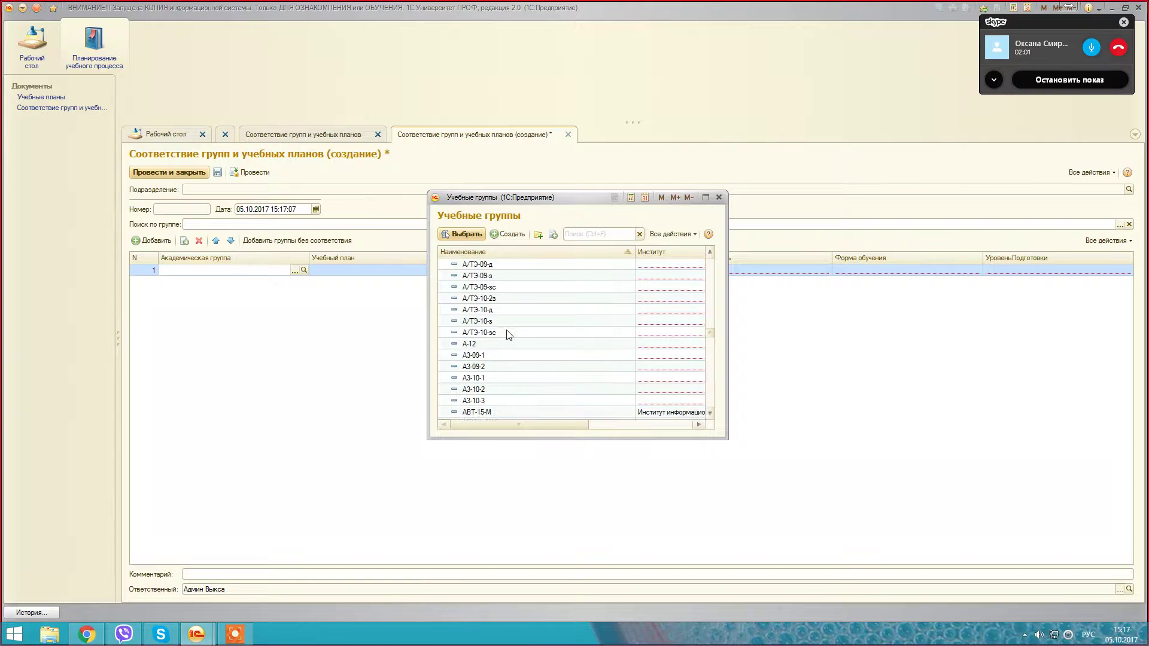
left_click(508, 333)
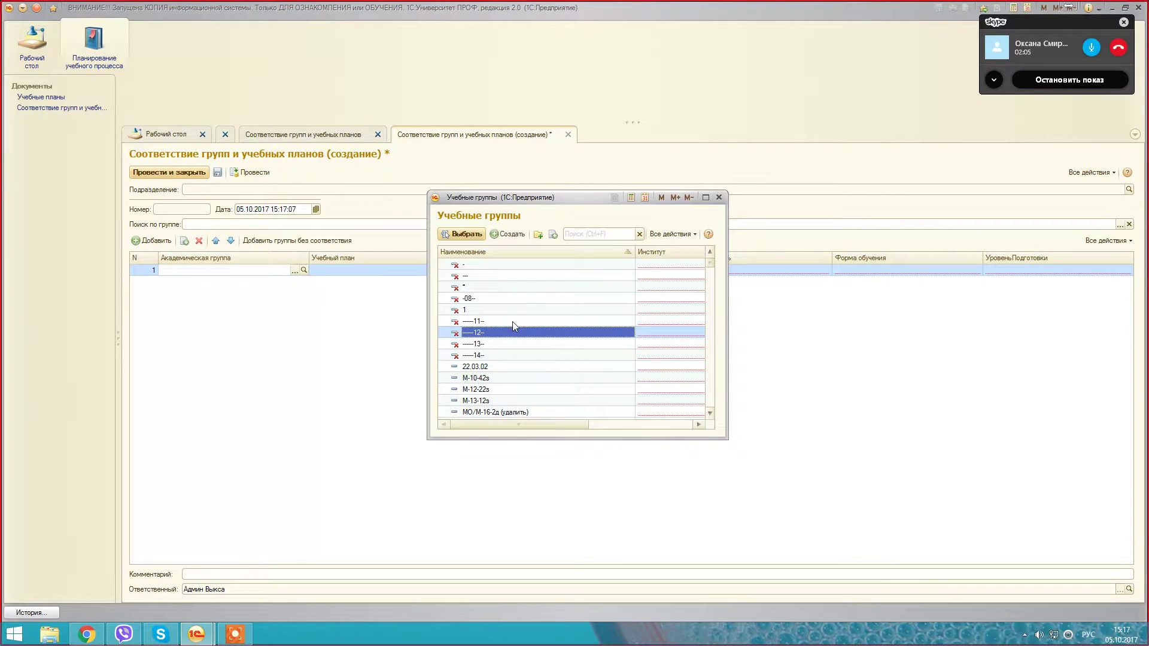
Step: Start a blank new study group record, then bring up the Skype call window
left_click(529, 235)
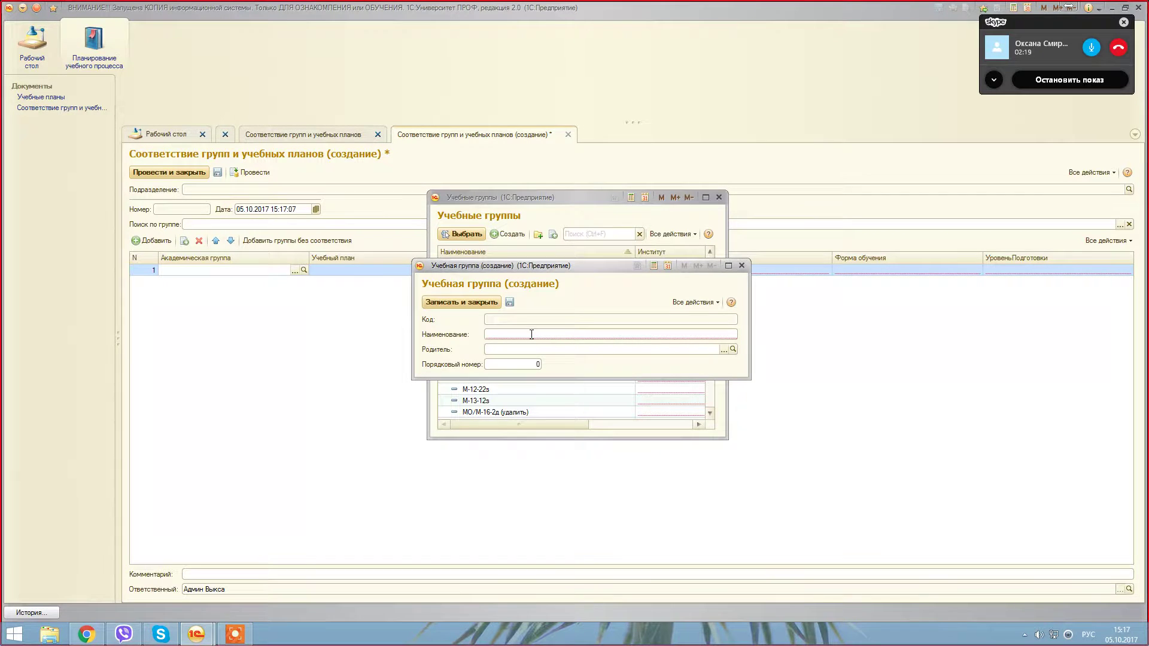
left_click(160, 633)
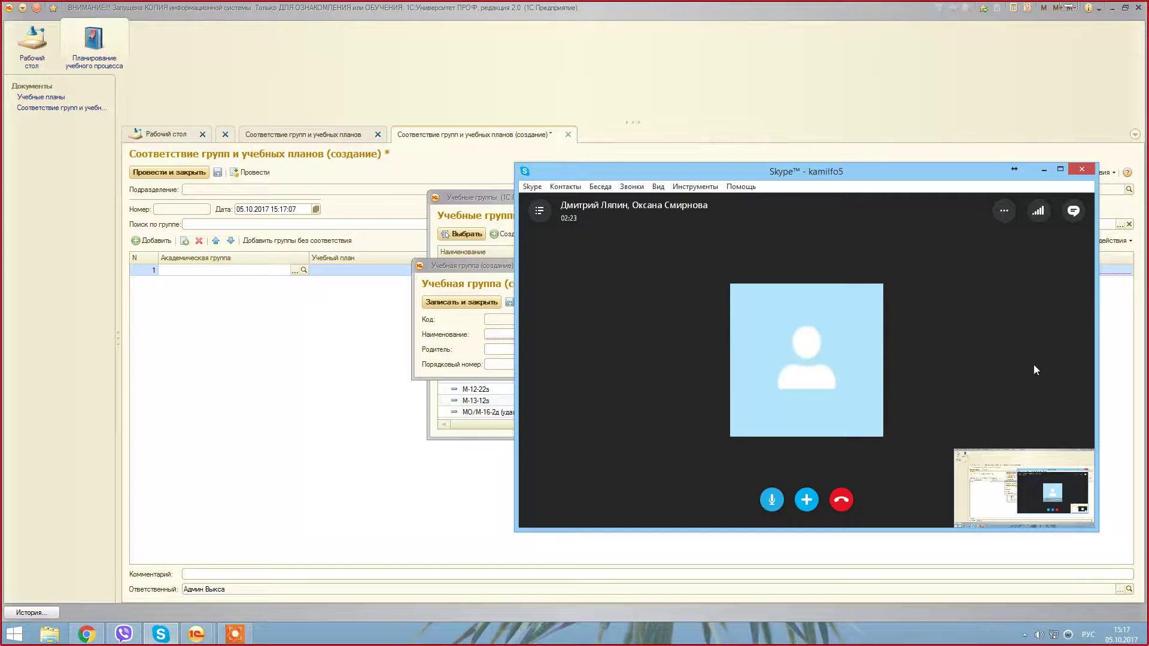
Step: Copy the group name МТЭПО-17д from the Skype chat message
left_click(1073, 211)
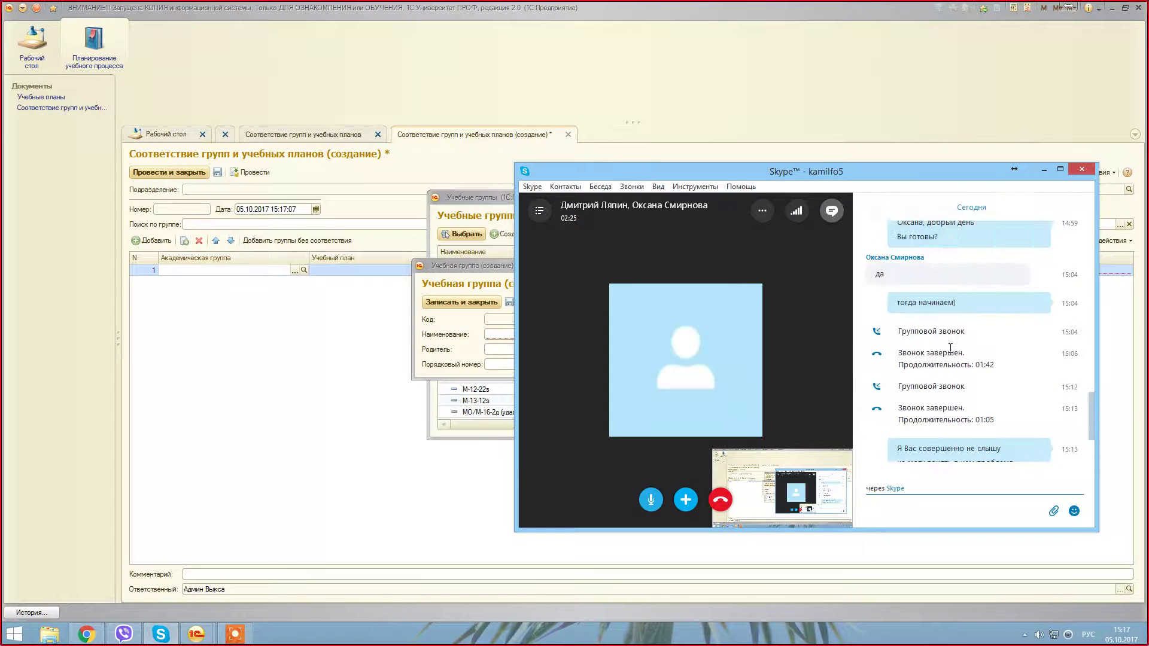
scroll(946, 335, "up", 5)
scroll(946, 335, "up", 6)
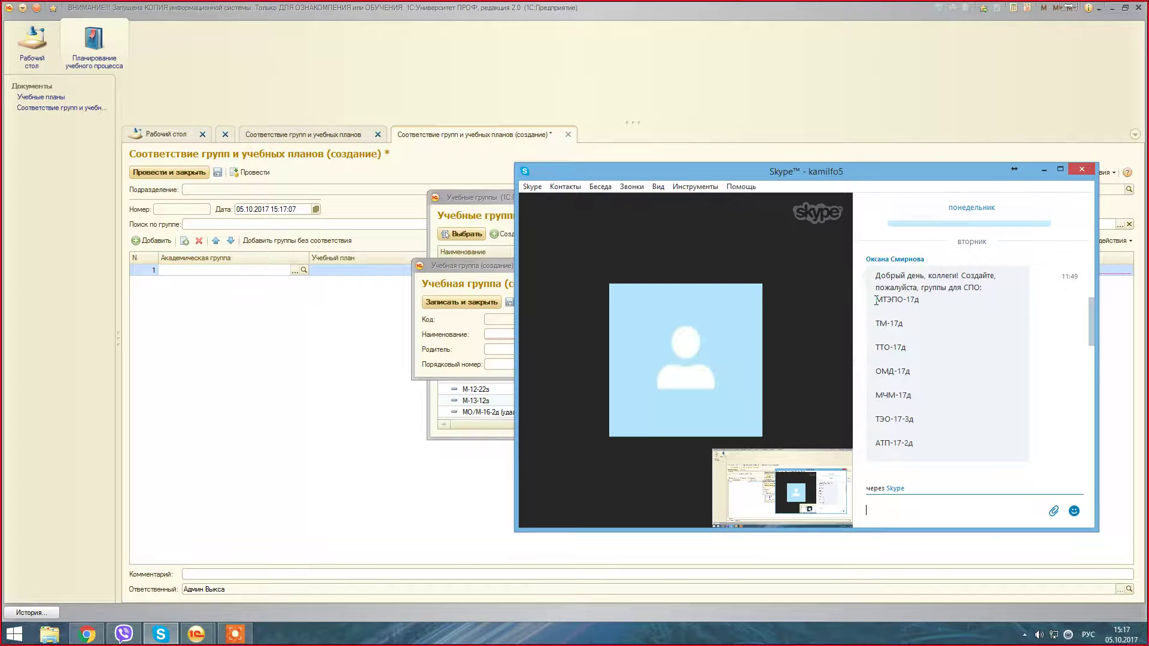
left_click_drag(876, 301, 920, 300)
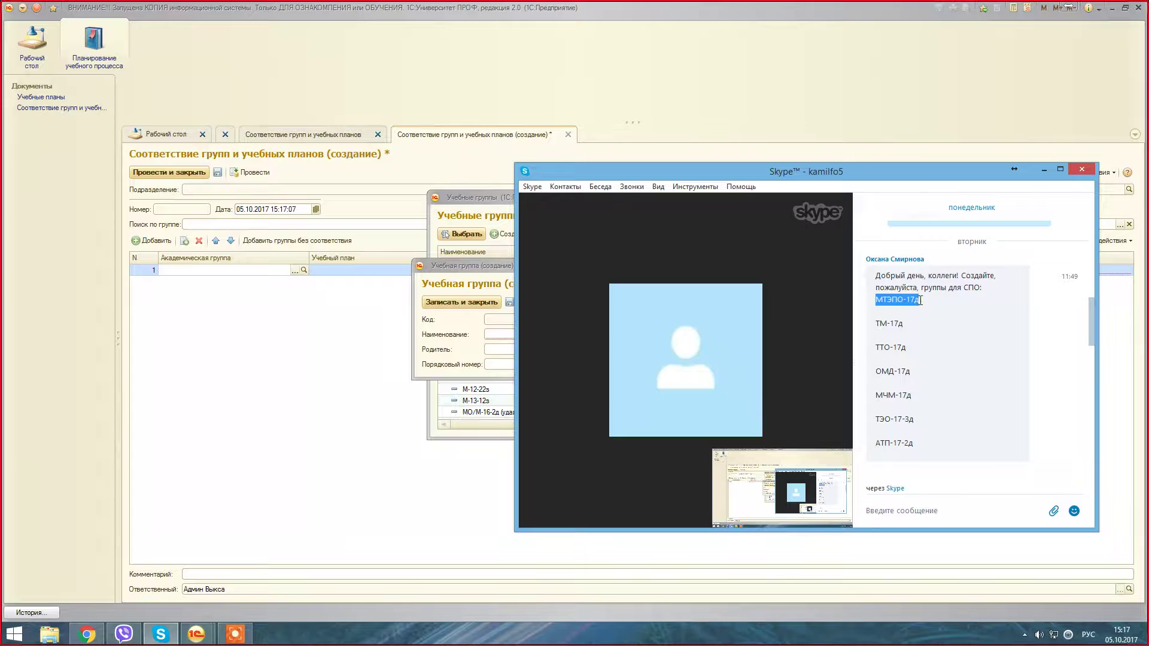
right_click(913, 301)
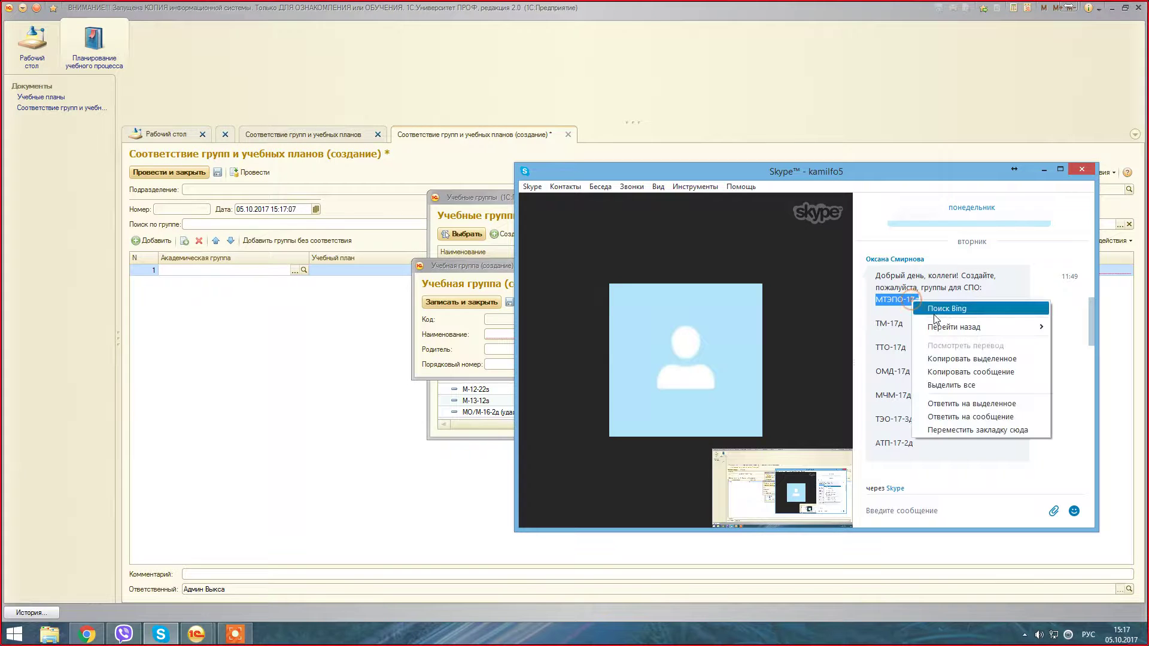
left_click(972, 359)
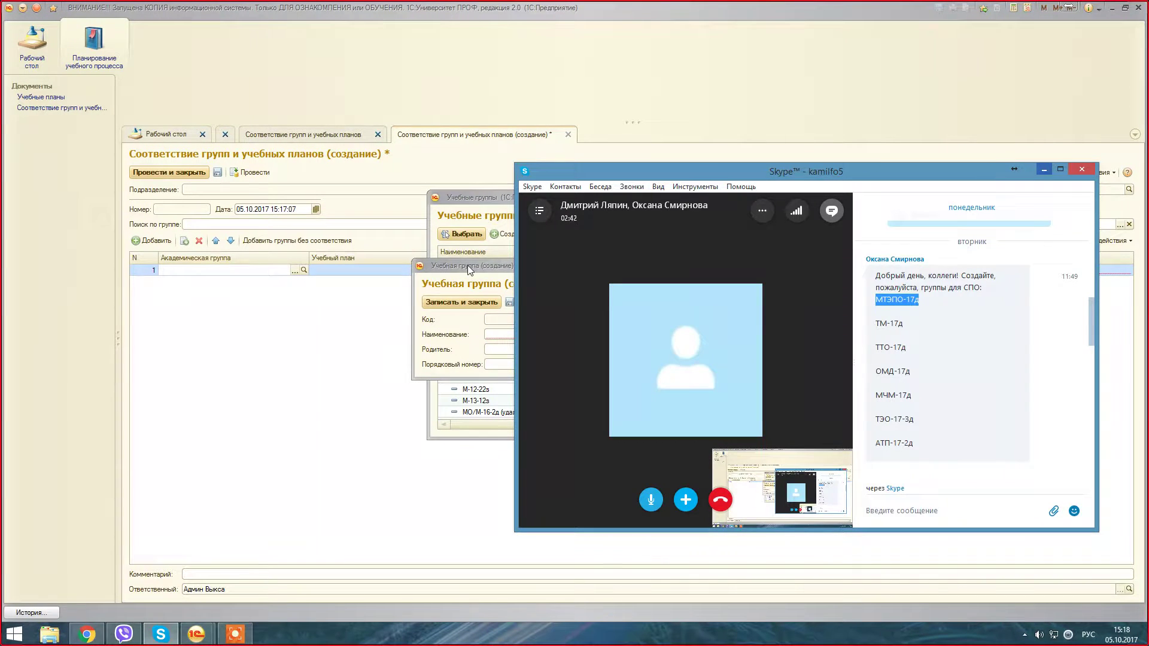
Step: Paste МТЭПО-17д as the new group's name, save it, and pick it for row 1
left_click(1044, 169)
right_click(554, 333)
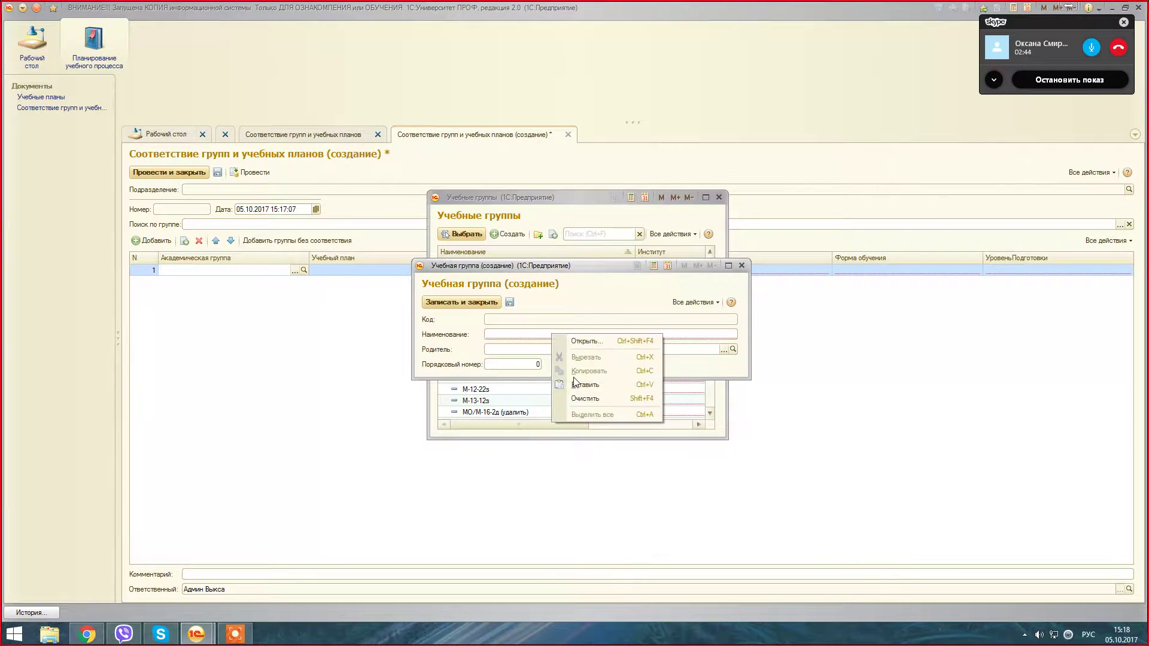
left_click(582, 384)
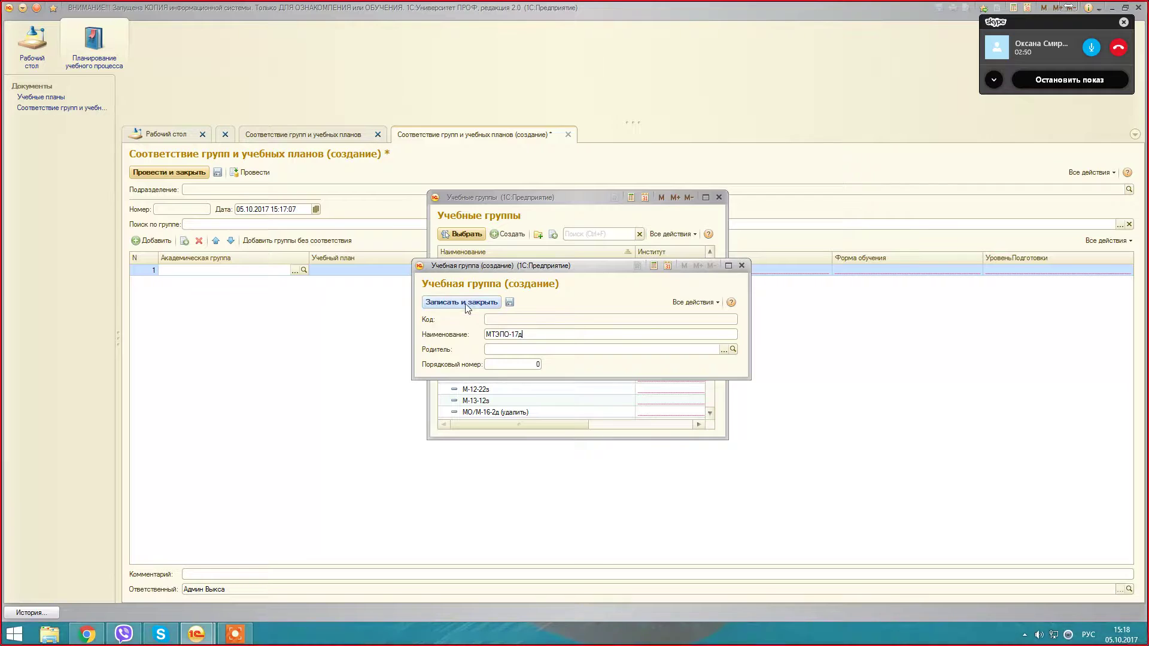
key("ctrl+Return")
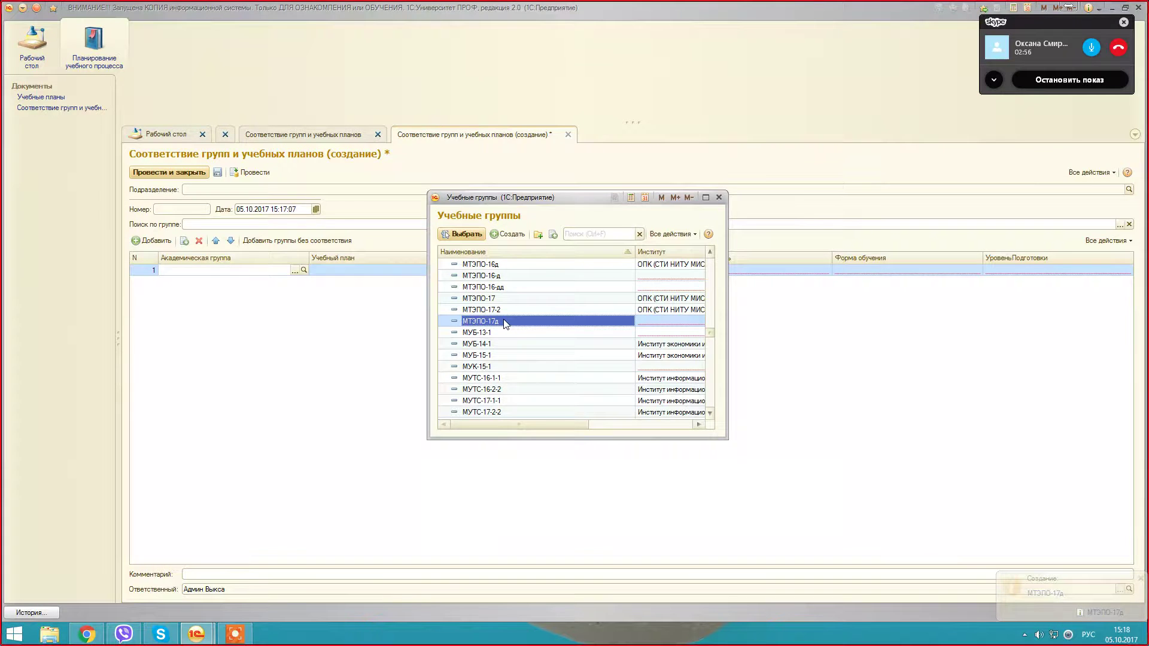
double_click(506, 324)
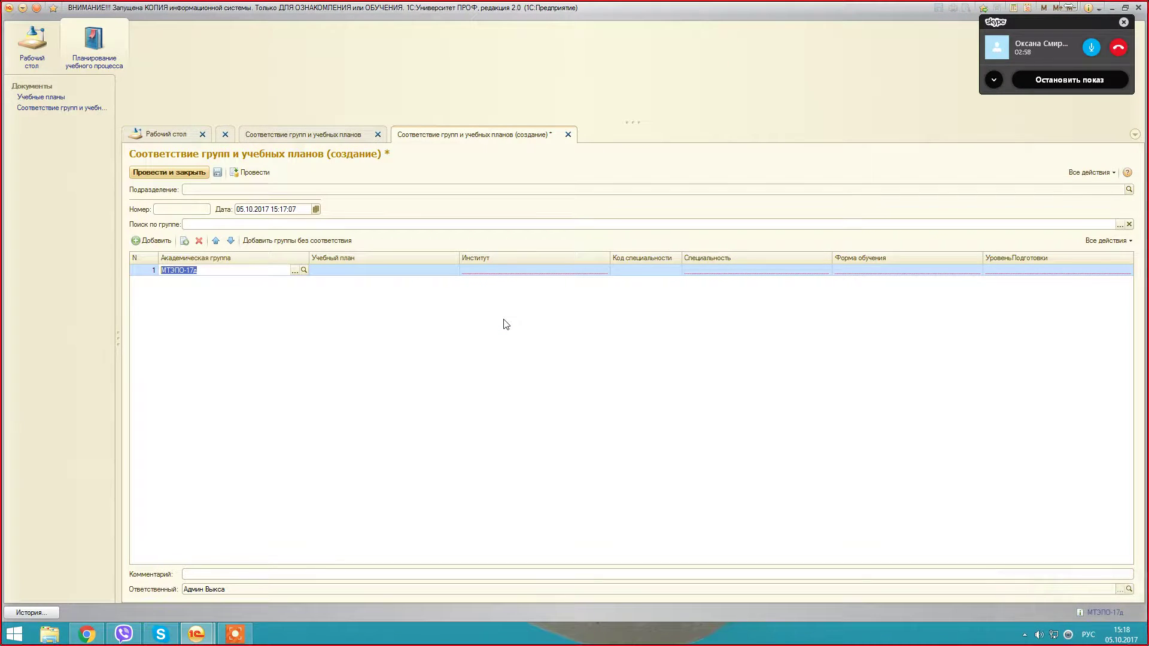
Step: Confirm МТЭПО-17д in row 1 and open the plan picker for its Учебный план cell
key("Return")
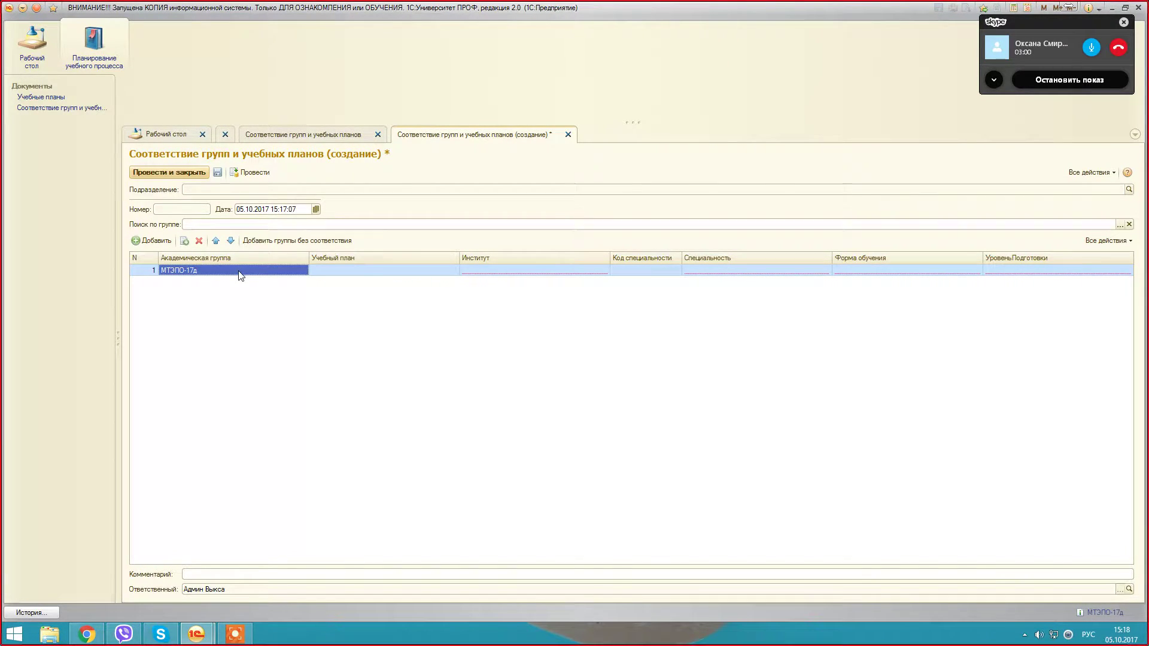
left_click(352, 270)
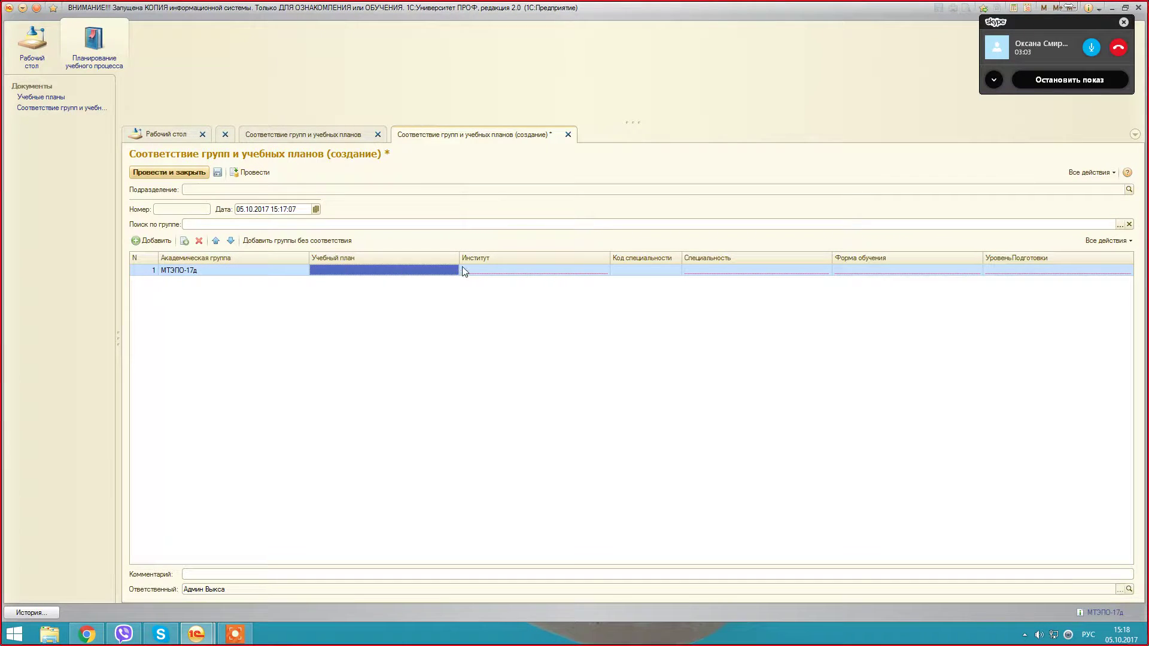
left_click(432, 271)
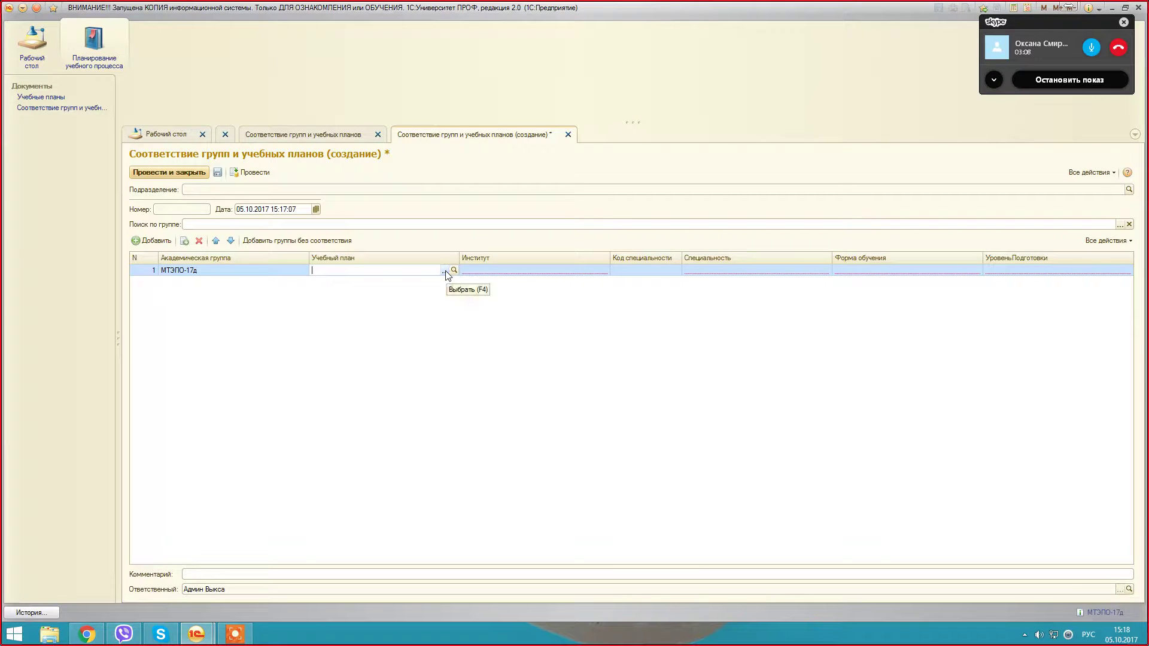
left_click(444, 272)
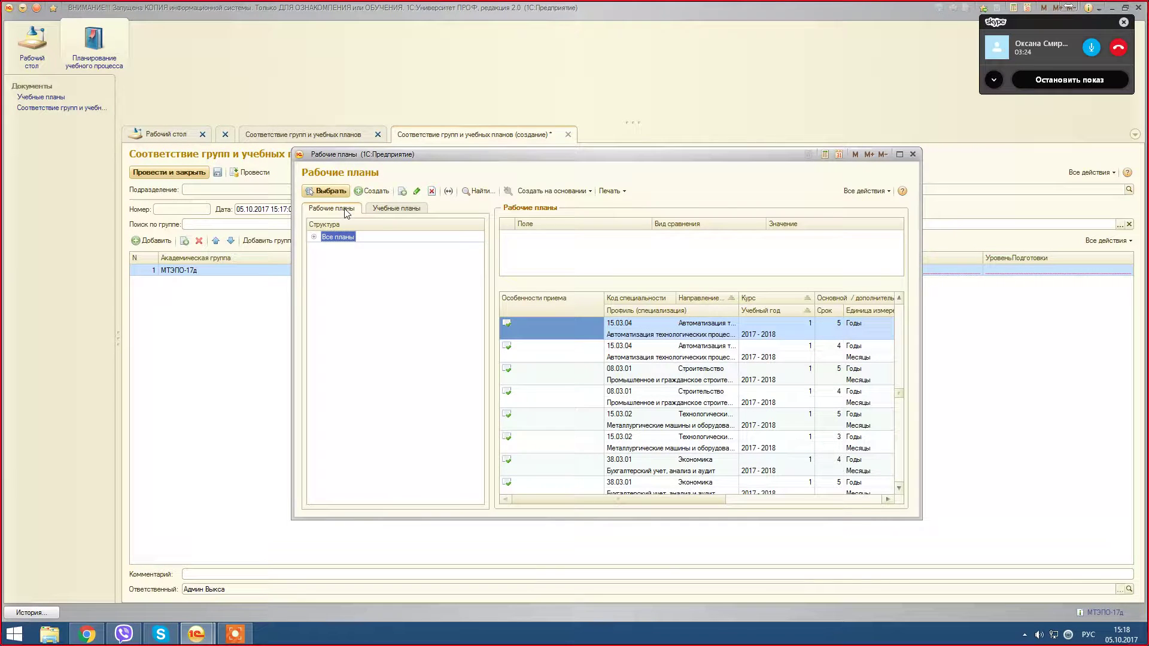
Step: Switch the picker to Учебные планы, expand Все планы by faculty, and widen the window
left_click(384, 211)
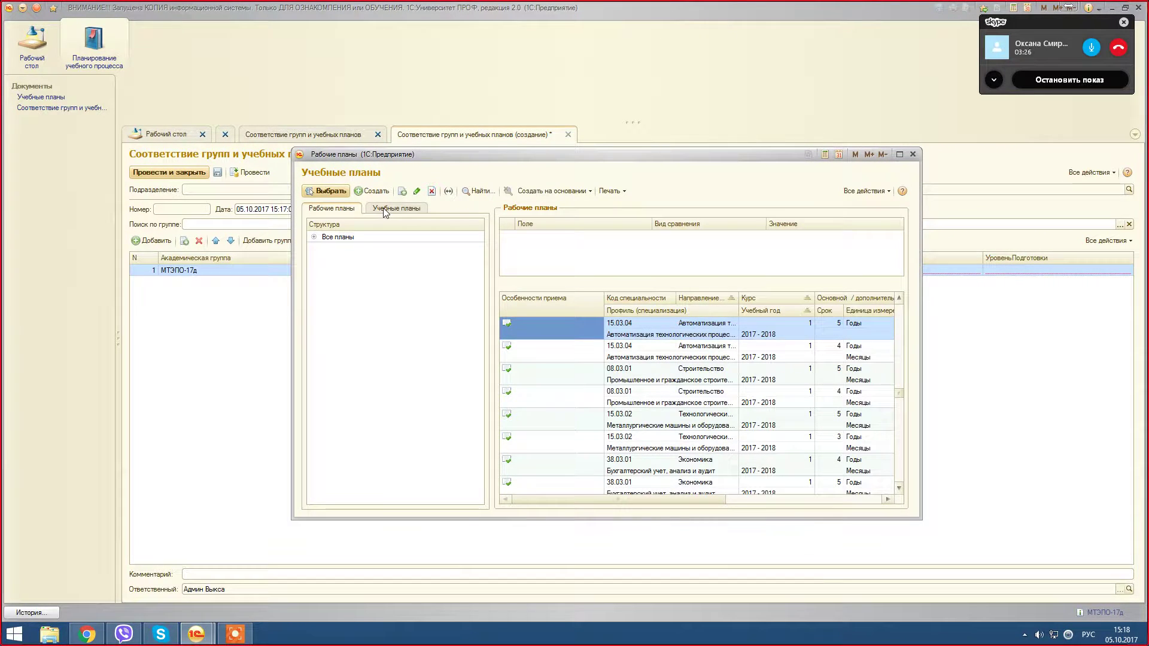
left_click(389, 208)
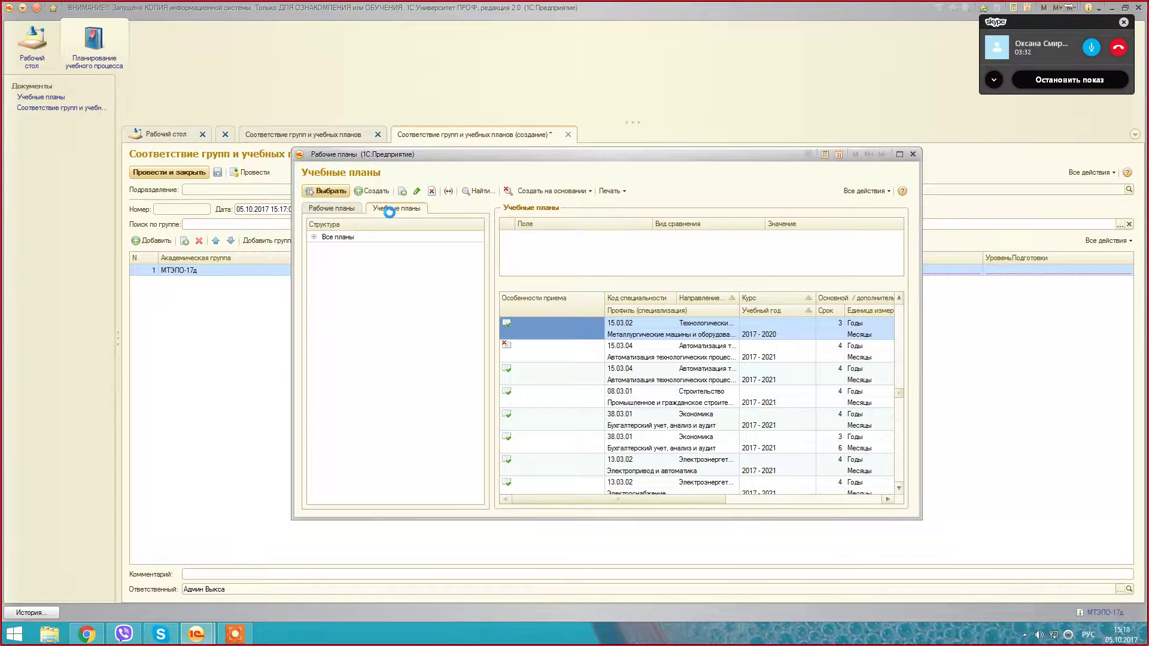
left_click(314, 237)
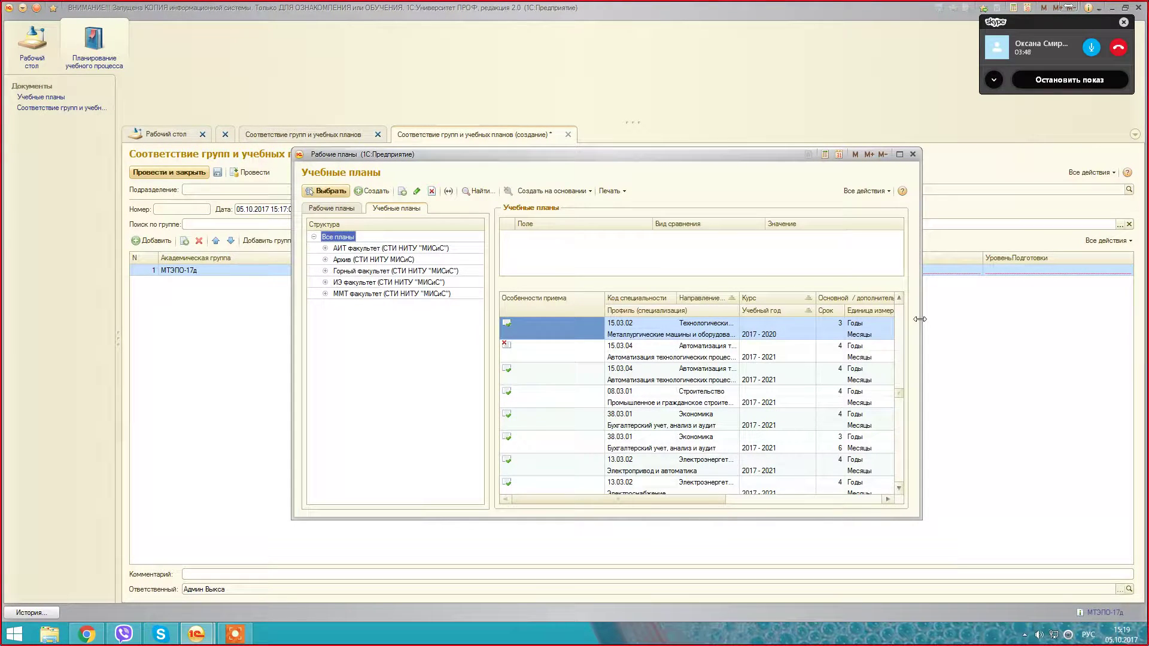
left_click_drag(920, 319, 945, 318)
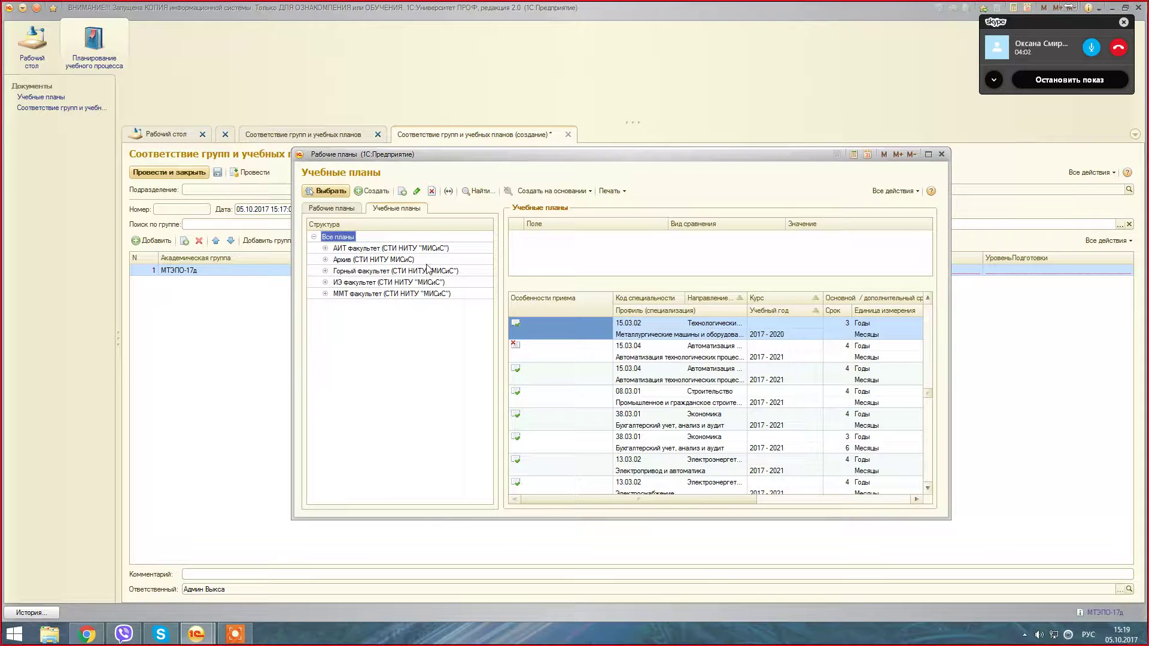
Step: Expand Горный факультет > Специалист > Очная and show the 2017 - 2022 plans
left_click(325, 270)
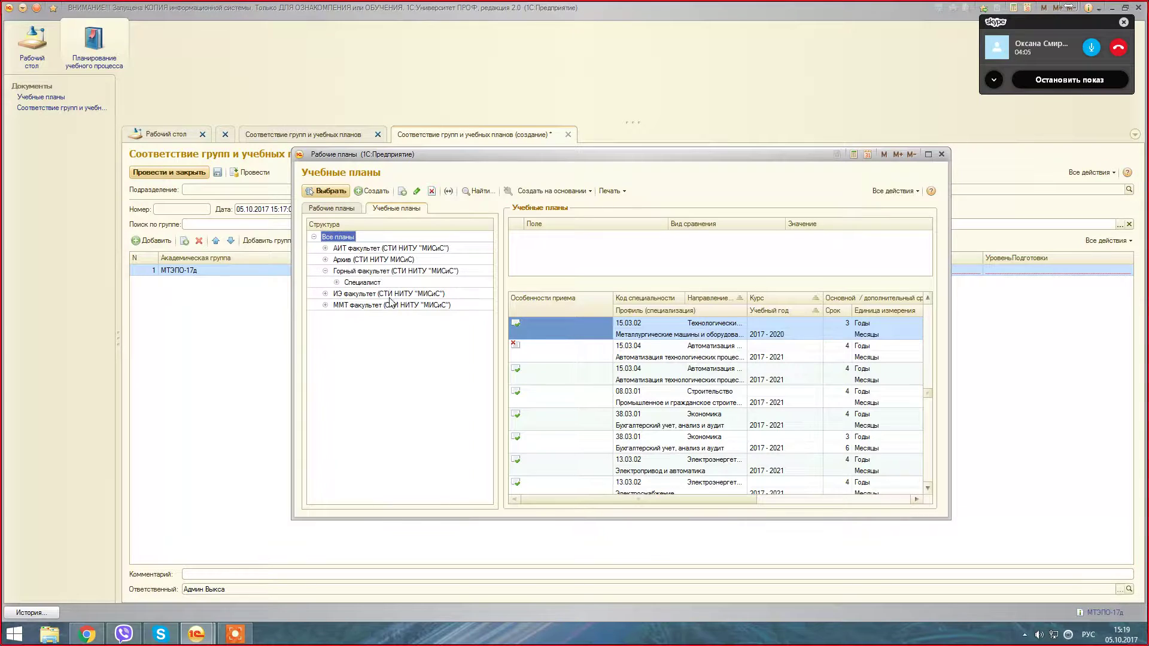
left_click(337, 282)
left_click(346, 295)
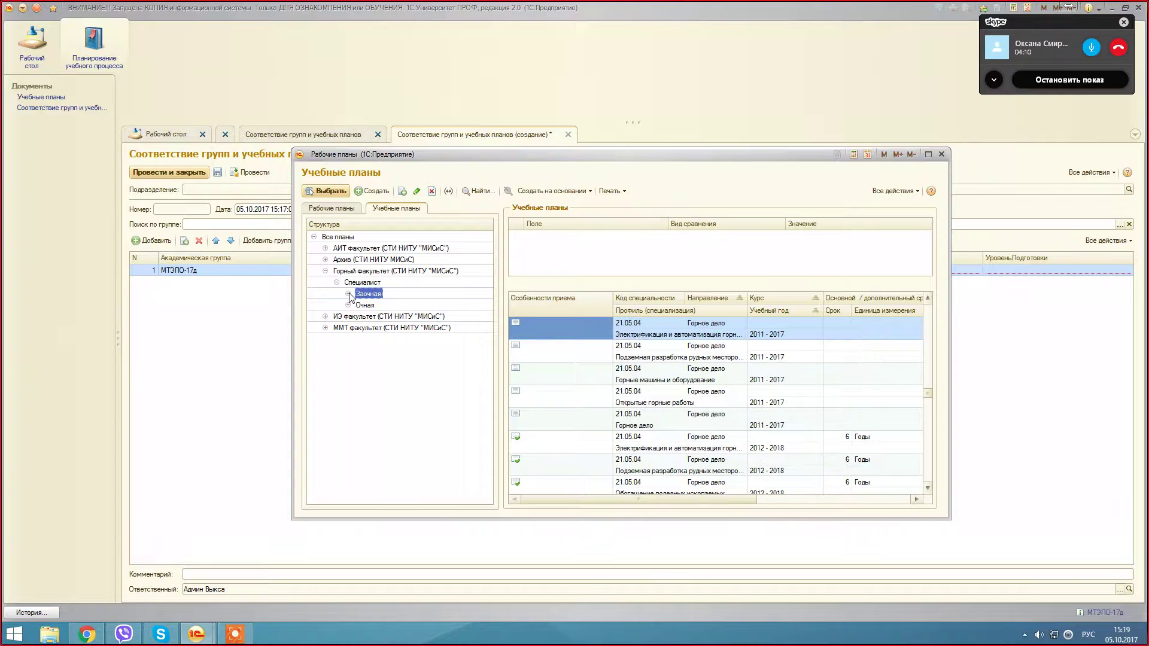
left_click(348, 294)
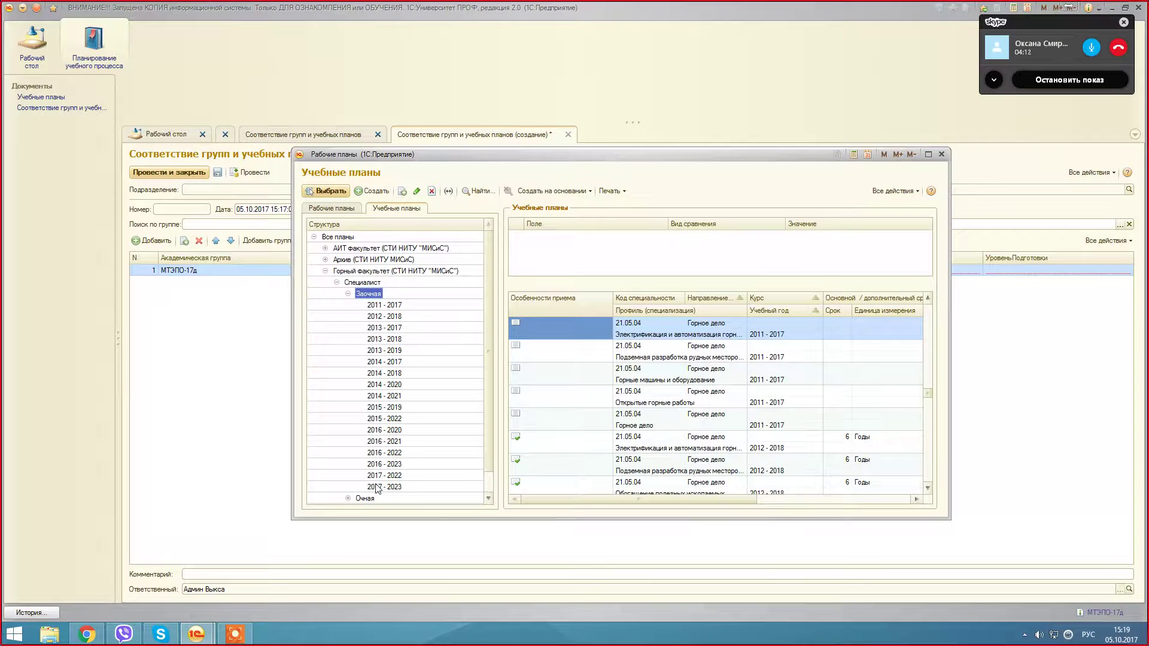
left_click(348, 294)
left_click(348, 305)
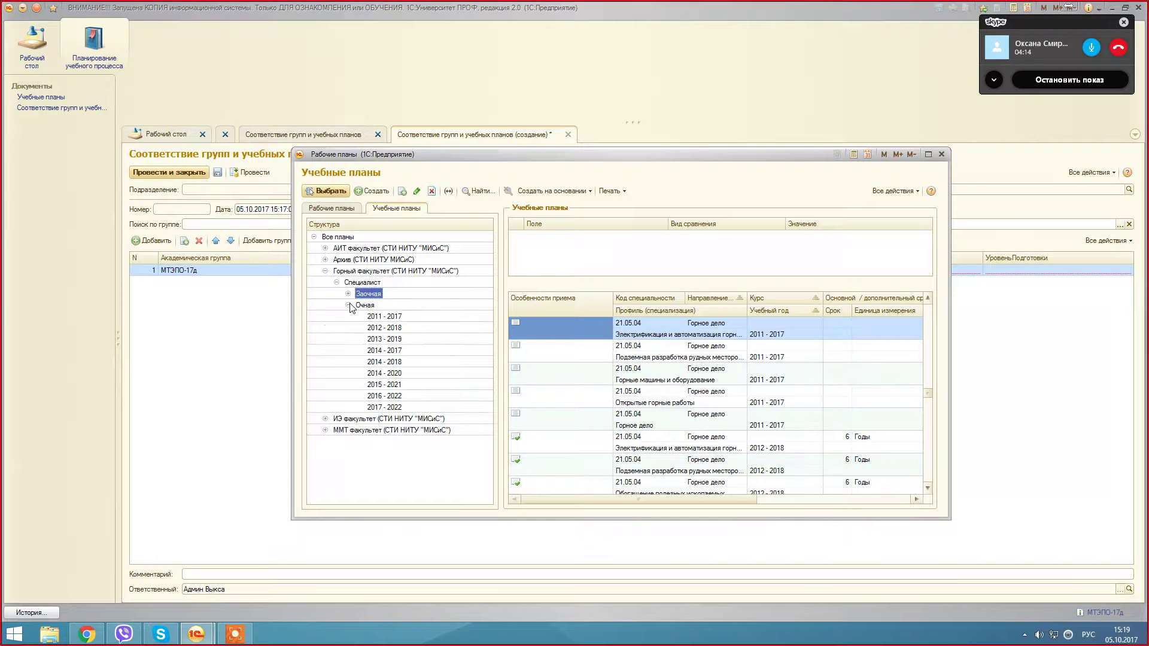
left_click(384, 408)
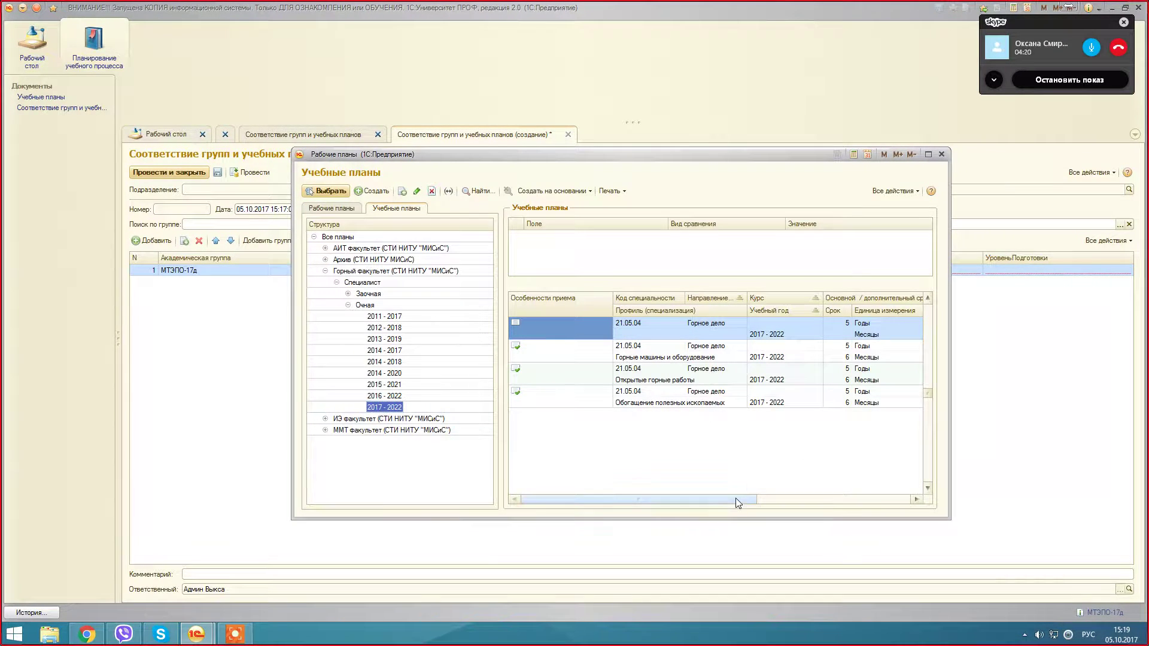
Step: Rearrange the picker and choose curriculum 000030790 (ГД/МО-17-1д) for the row
mouse_move(735, 498)
left_mouse_down()
mouse_move(892, 503)
mouse_move(903, 516)
mouse_move(715, 499)
left_mouse_up()
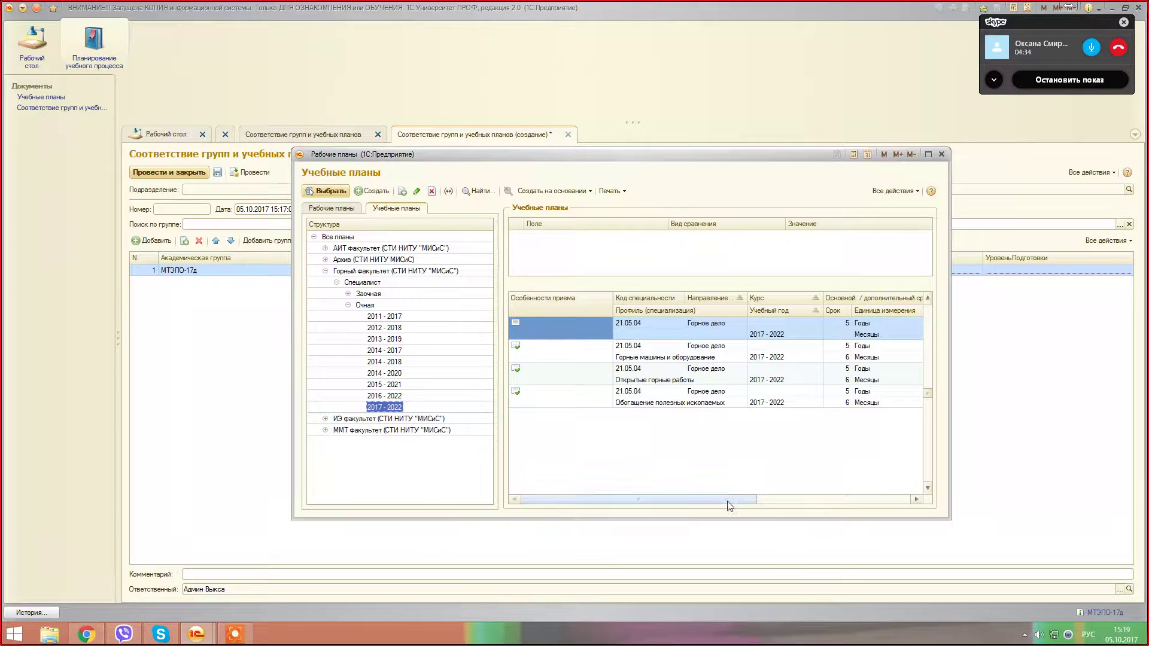
left_click_drag(727, 501, 878, 510)
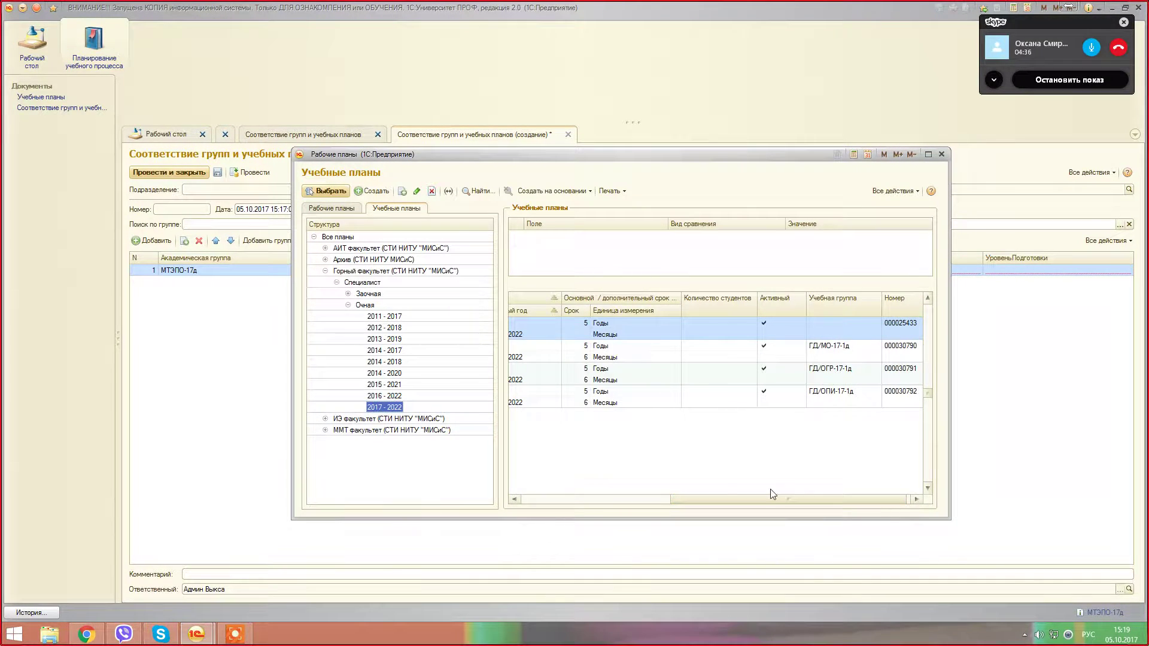
left_click(909, 499)
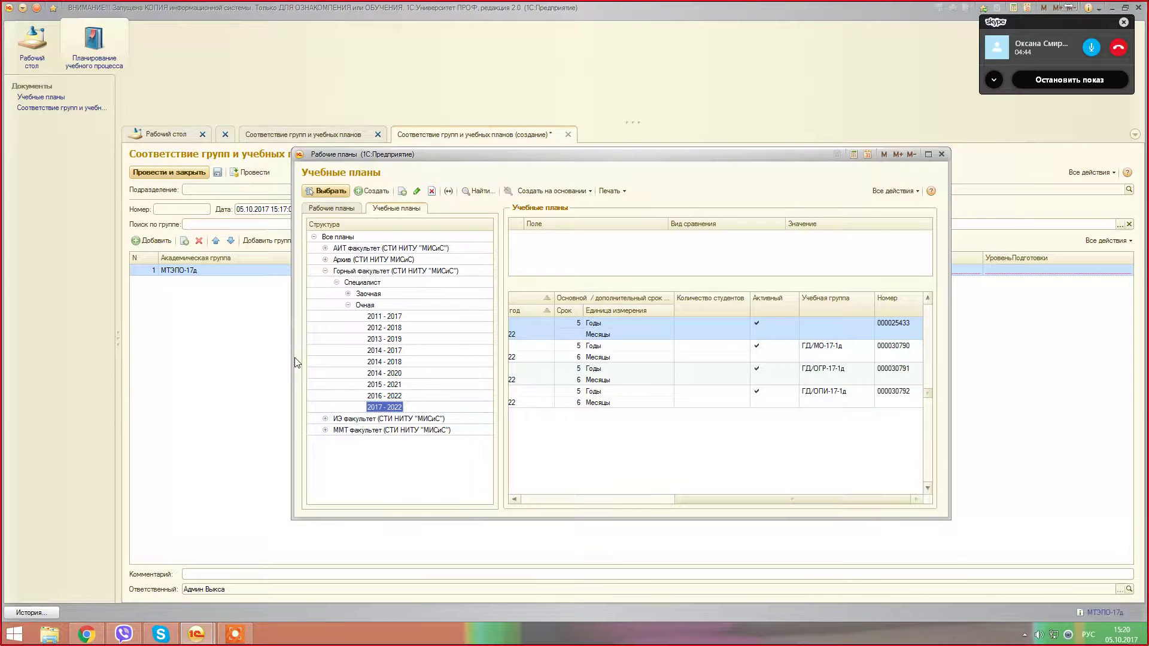
left_click_drag(292, 359, 108, 335)
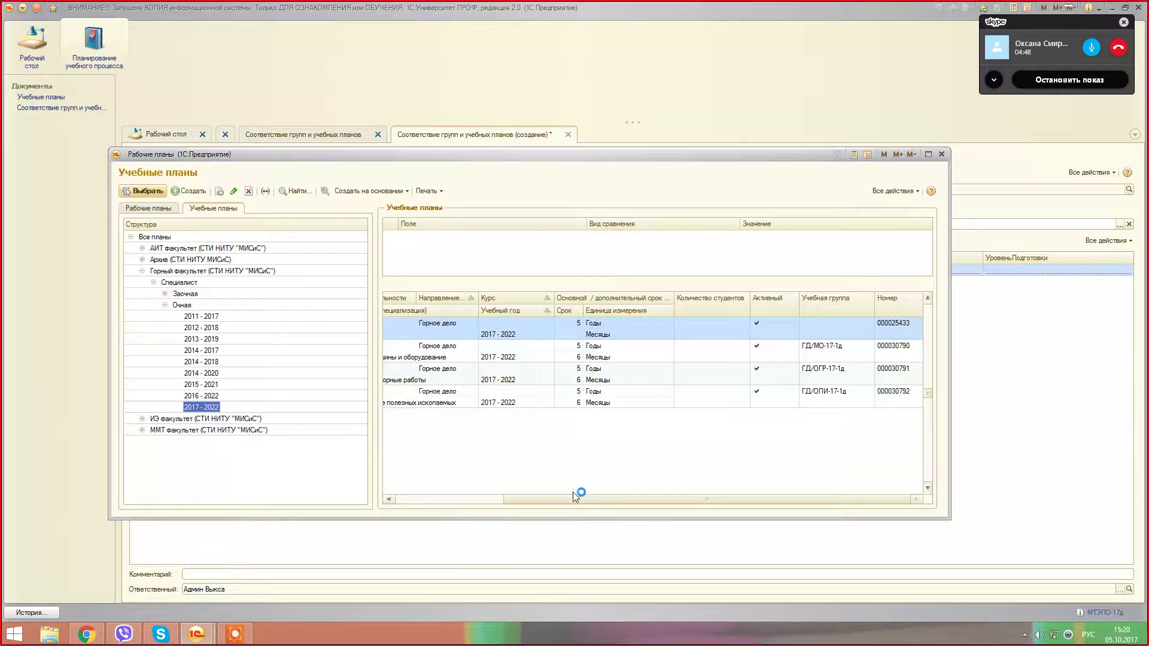
left_click_drag(573, 497, 411, 496)
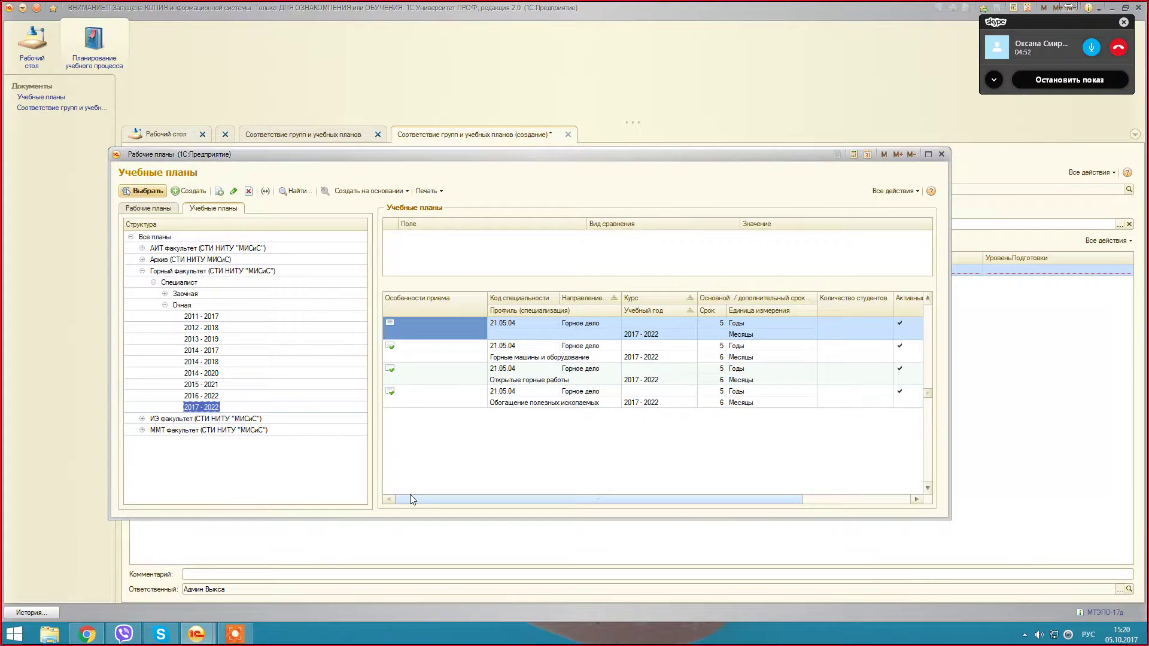
double_click(539, 359)
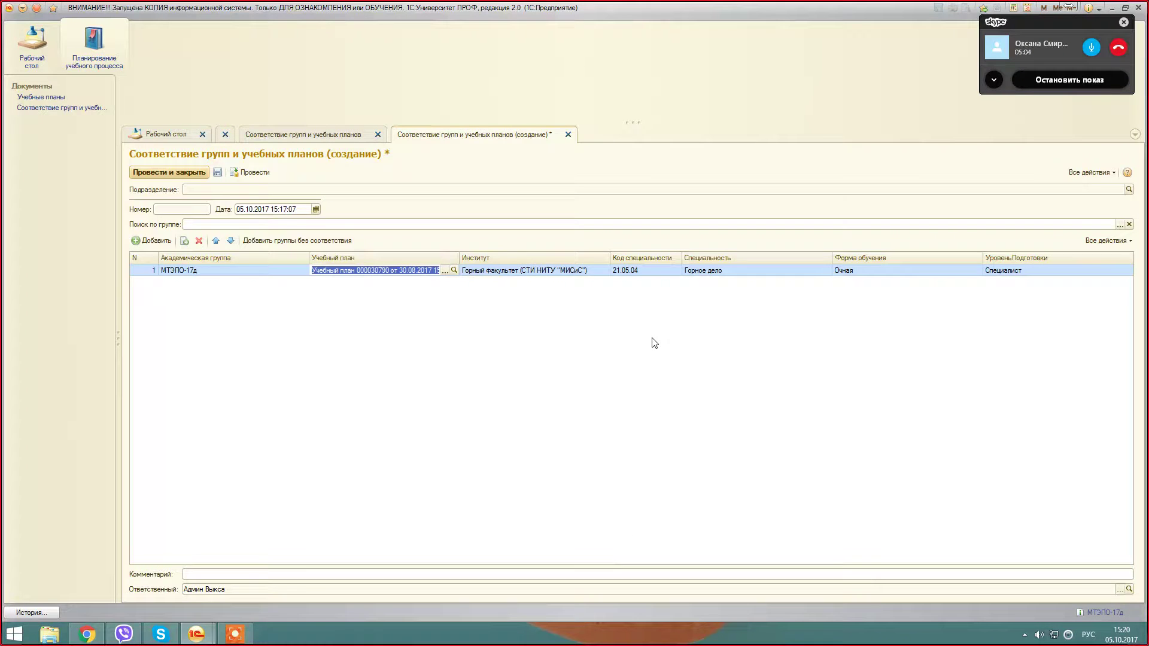
Step: Review the filled-in specialty code and name in row 1
left_click(544, 272)
left_click(635, 272)
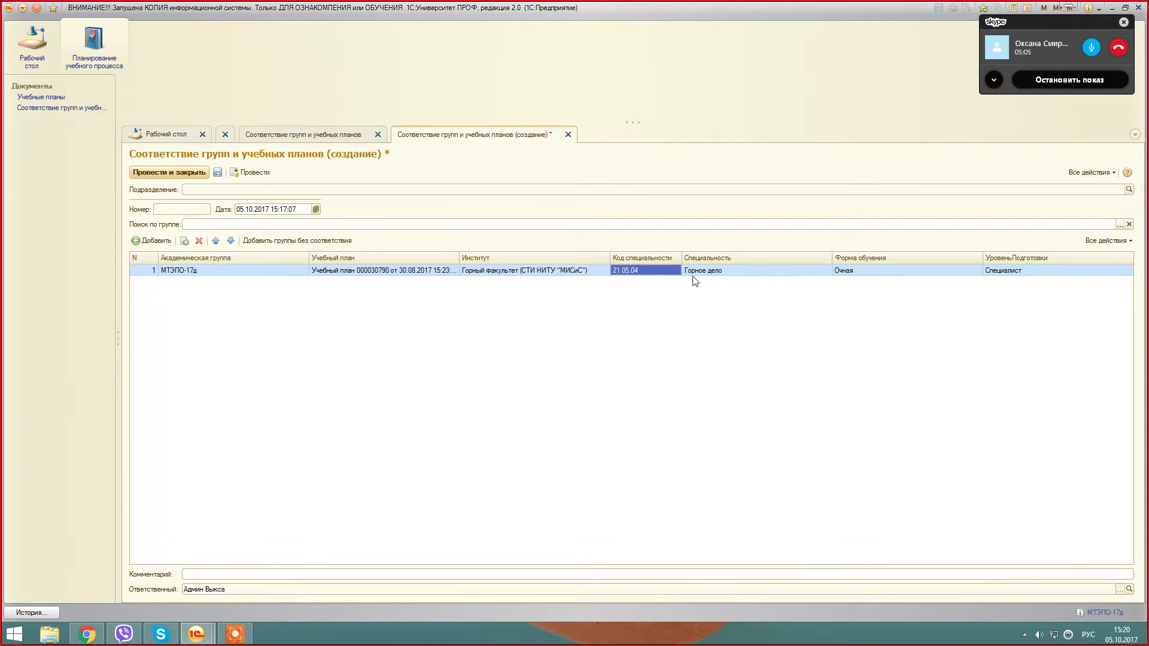
left_click(757, 275)
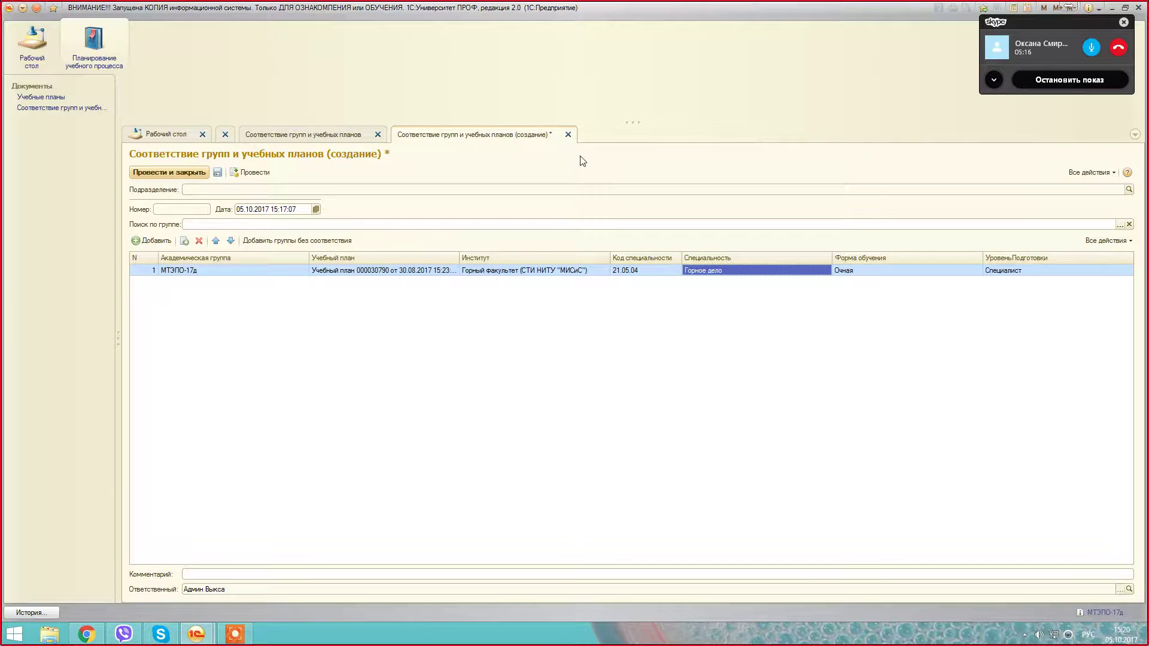
Step: Post and close the mapping, select document 000000141, and focus the Поиск по группе field
left_click(168, 173)
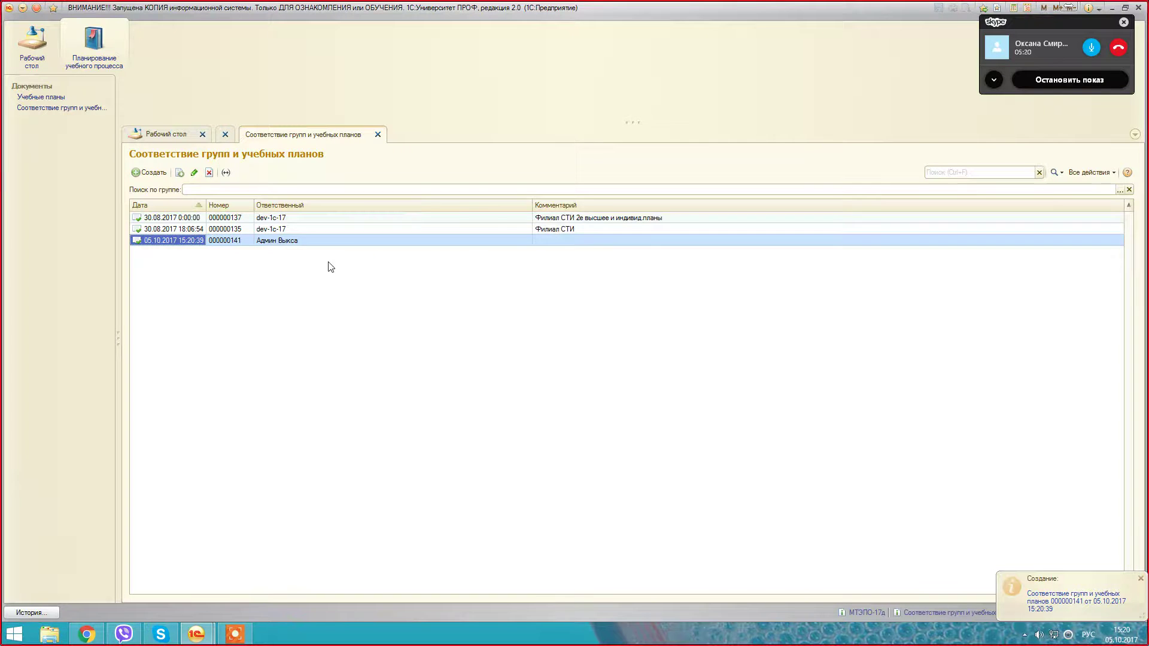
left_click(292, 242)
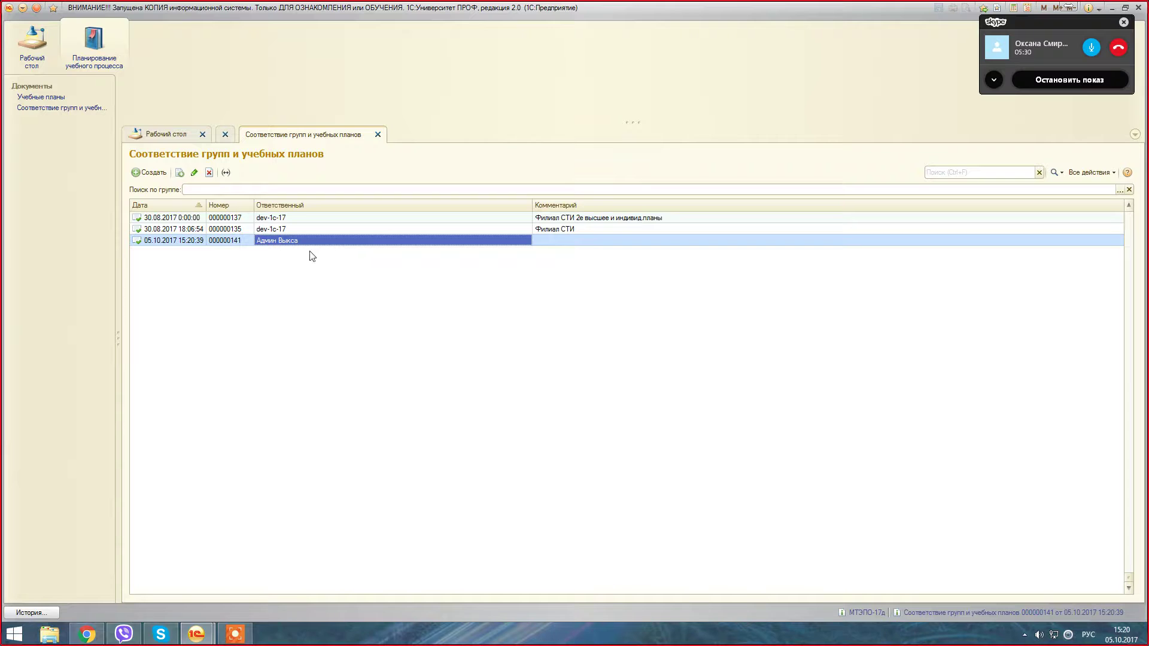
left_click(256, 190)
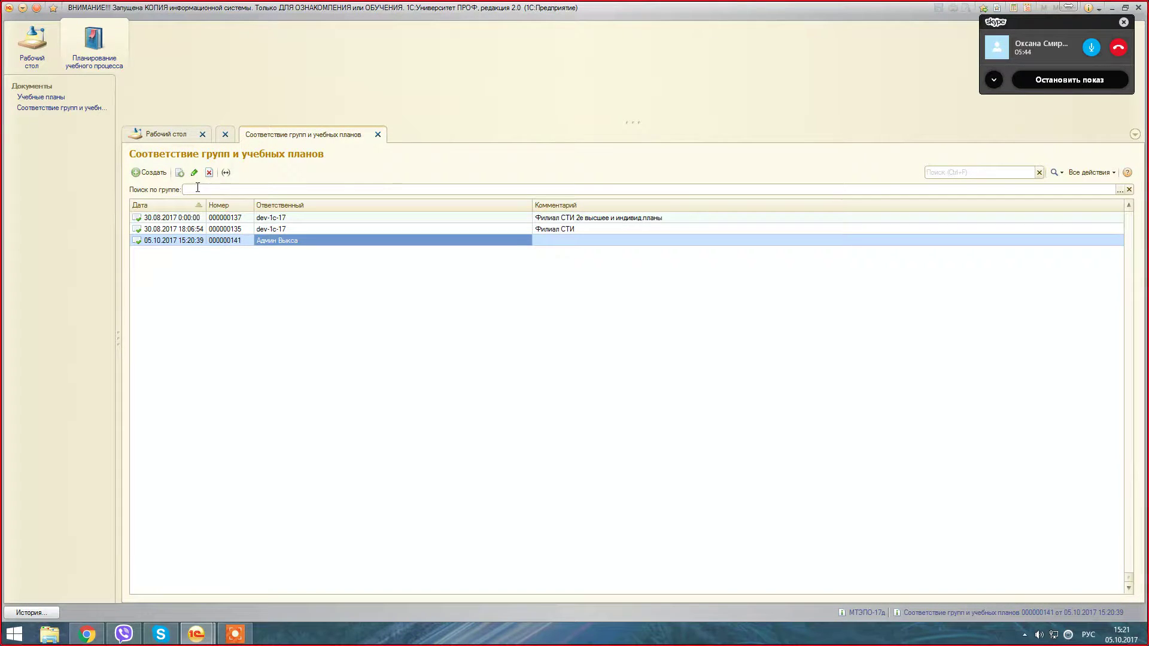
Step: Copy group МТЭПО-17д from the Skype chat and paste it into Поиск по группе, leaving document 000000141
left_click(157, 637)
right_click(898, 306)
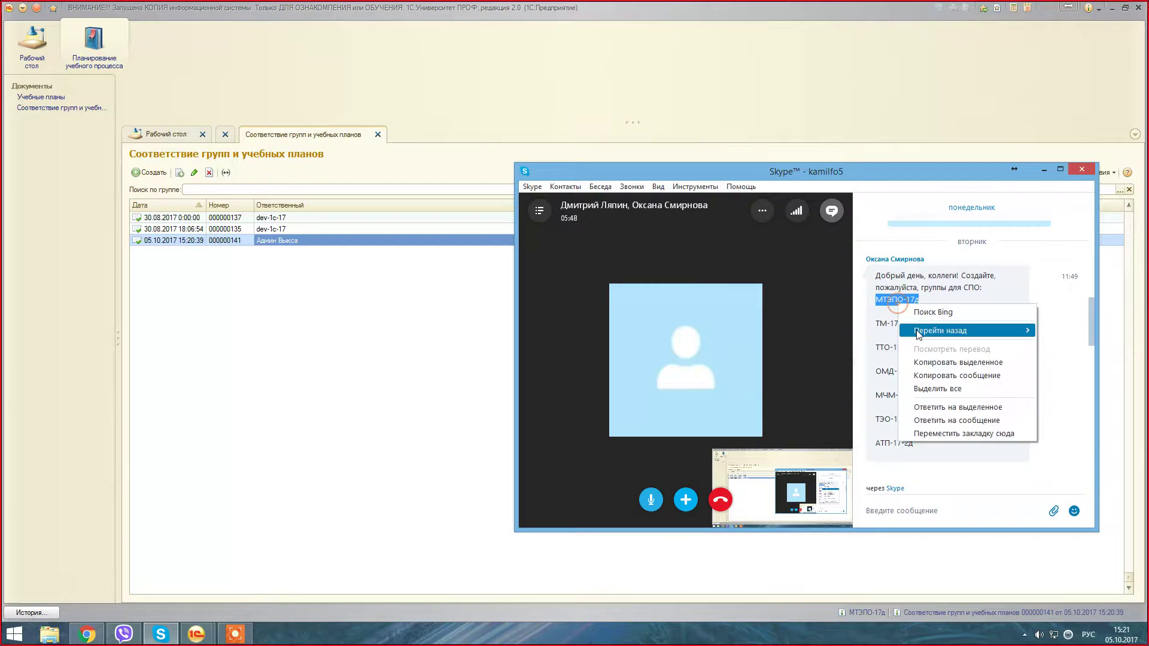
left_click(934, 361)
left_click(263, 188)
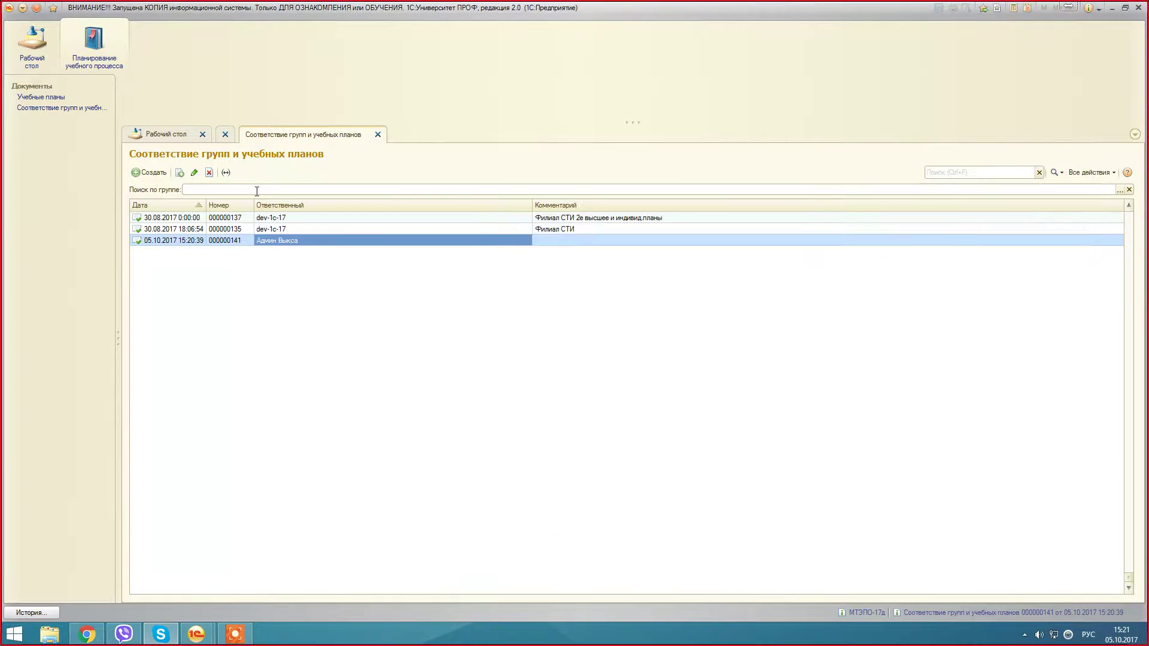
right_click(258, 190)
left_click(284, 257)
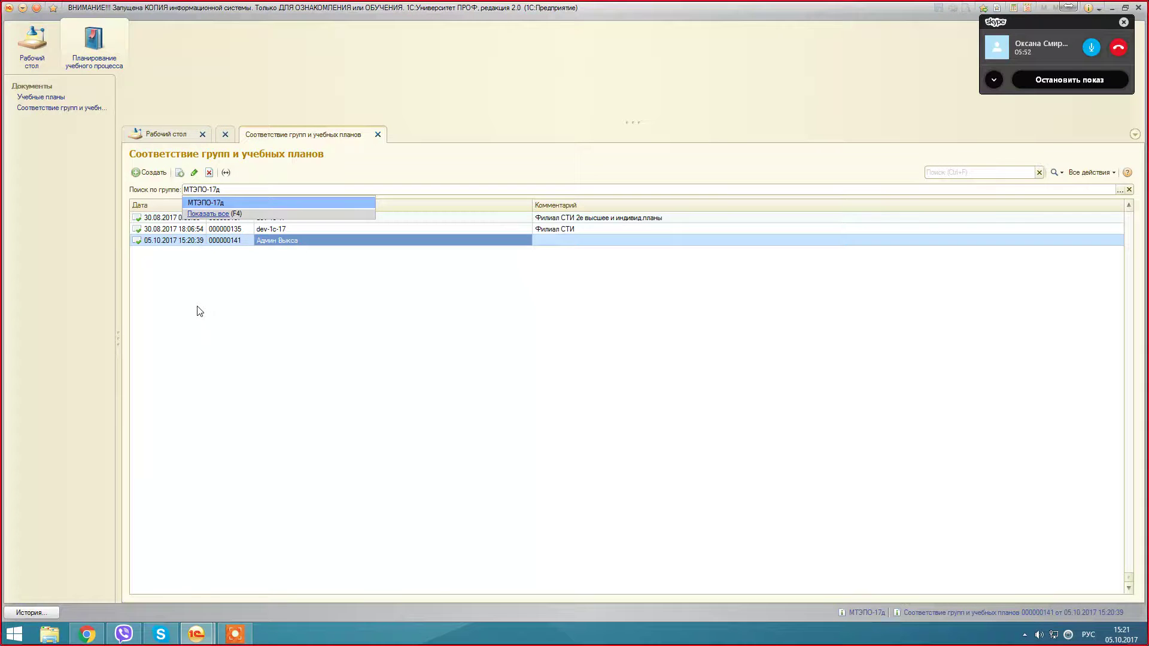
key("Return")
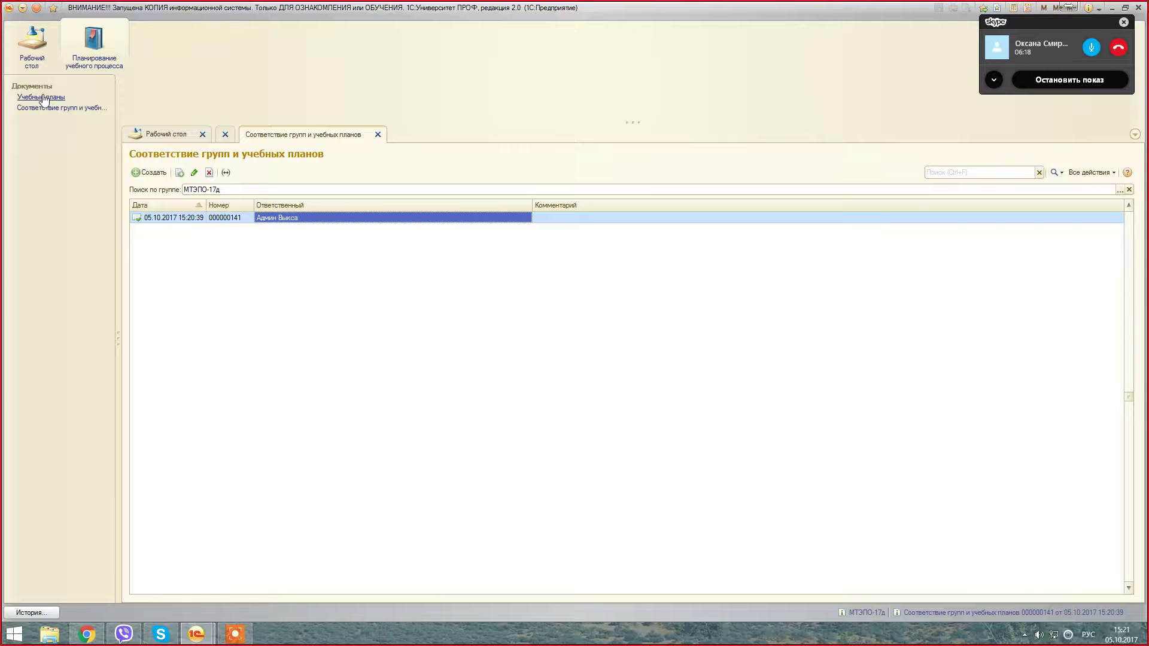
Step: Open the Учебные планы list from the Документы section of the navigation panel
left_click(43, 97)
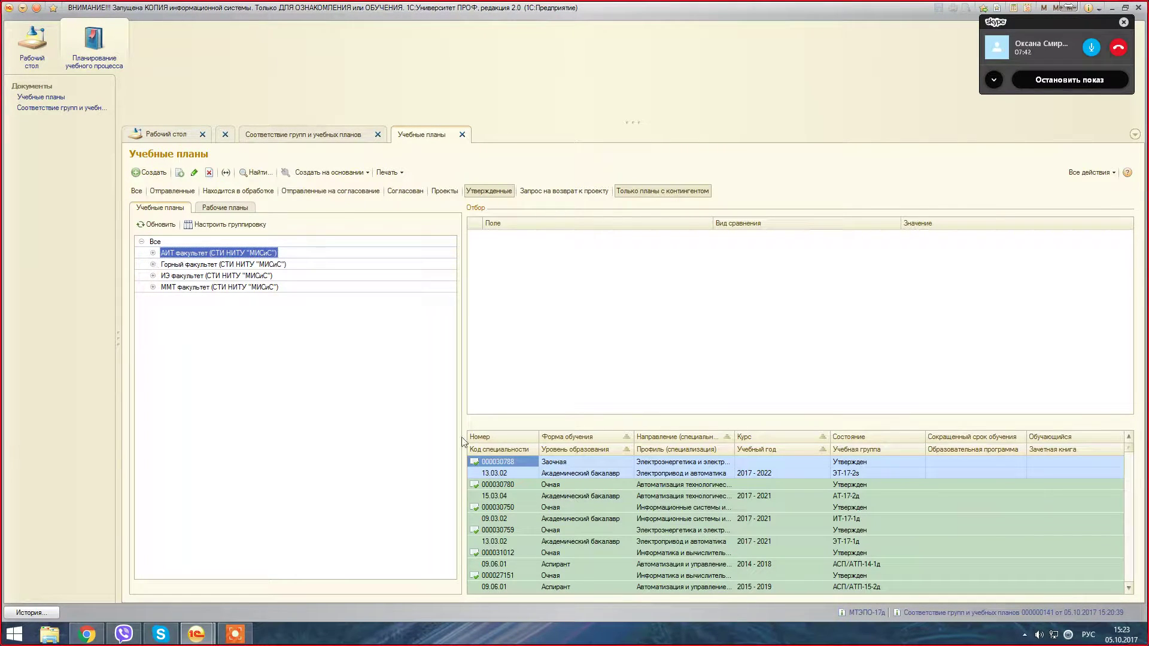
Step: Show plans of all faculties and search the plan list for number 31035
left_click(155, 242)
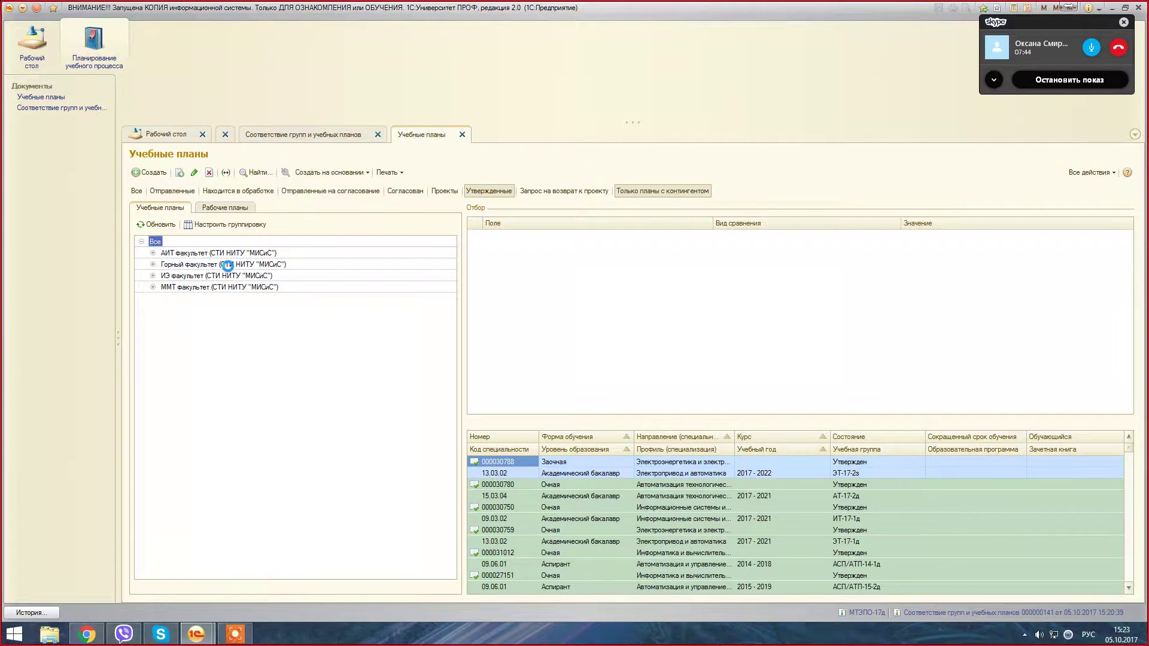
left_click(512, 462)
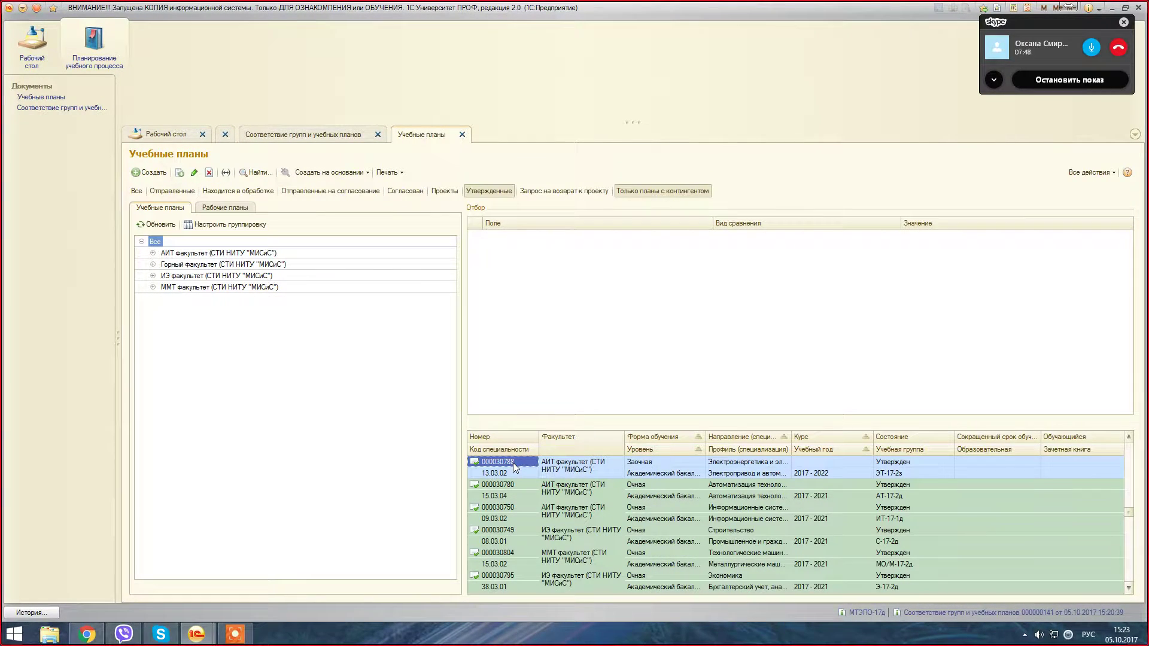
type("31035")
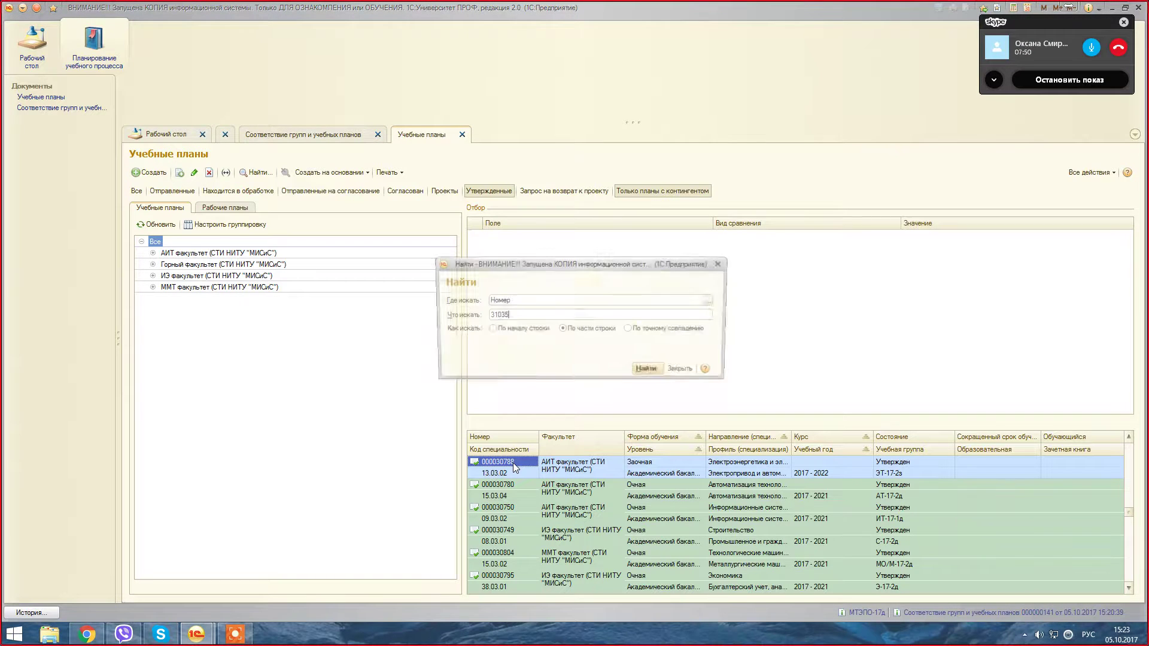
key("Escape")
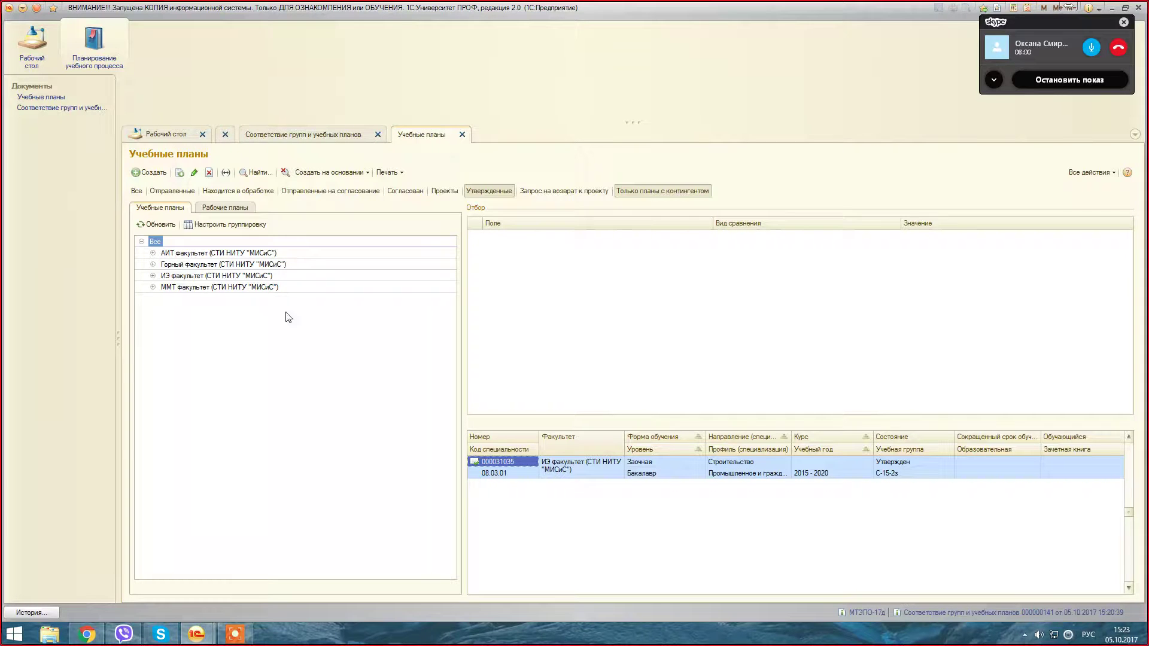
Step: Browse the АИТ факультет and Аспирант branches, then select plan 000031035's study group С-15-2з
left_click(152, 253)
left_click(164, 276)
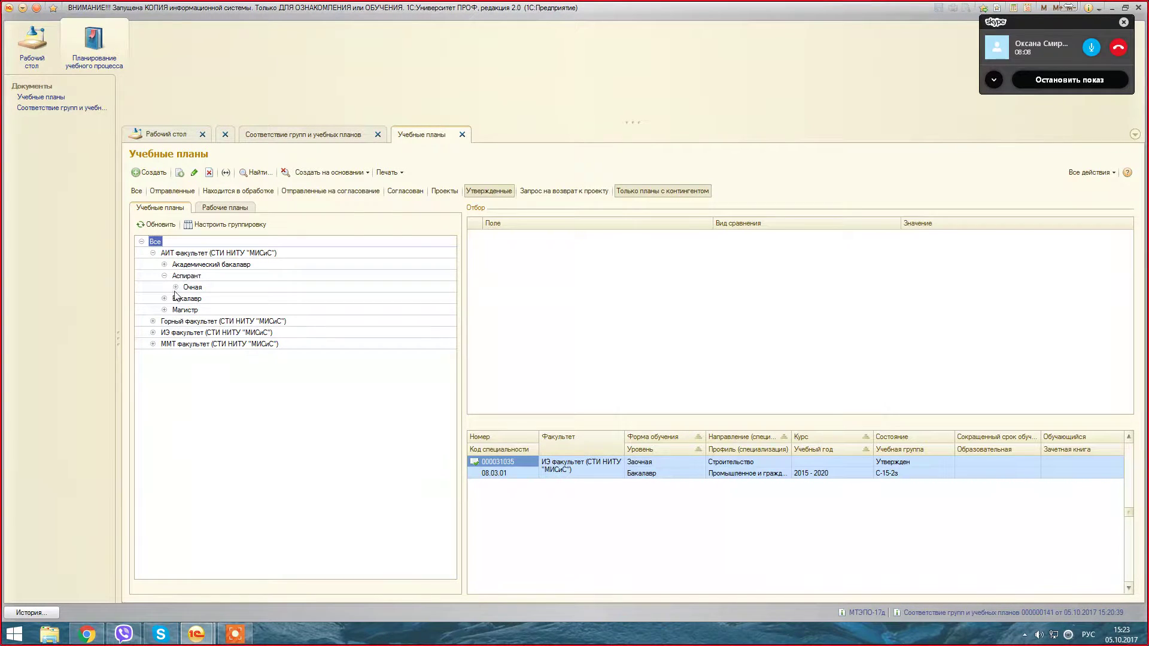
left_click(153, 253)
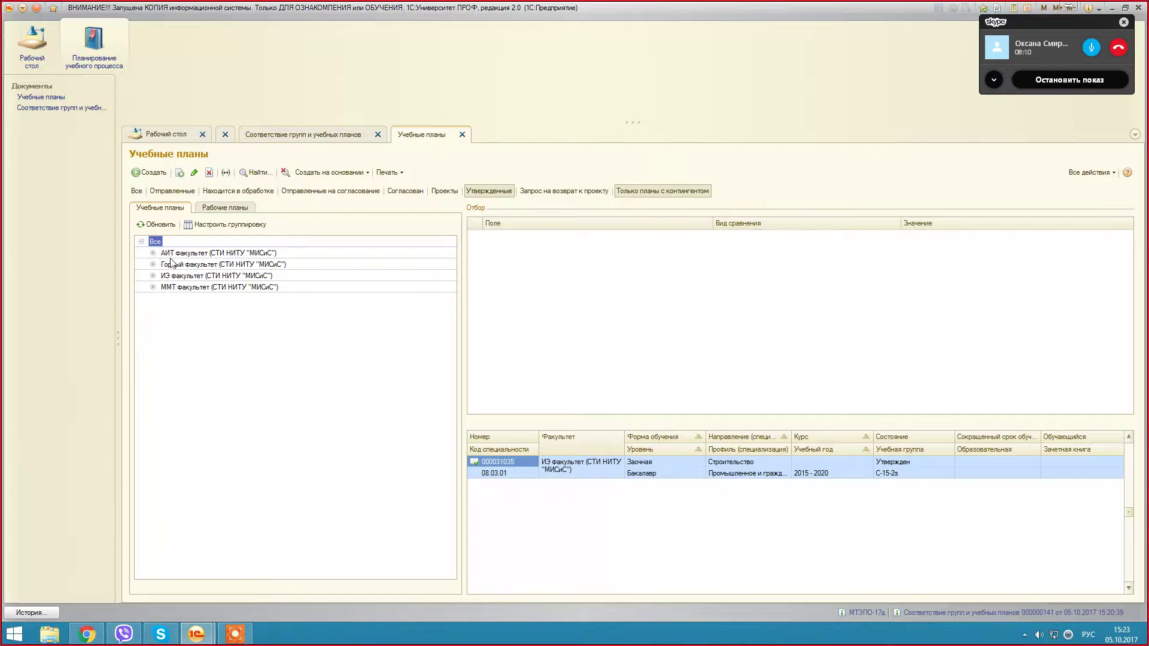
left_click(507, 461)
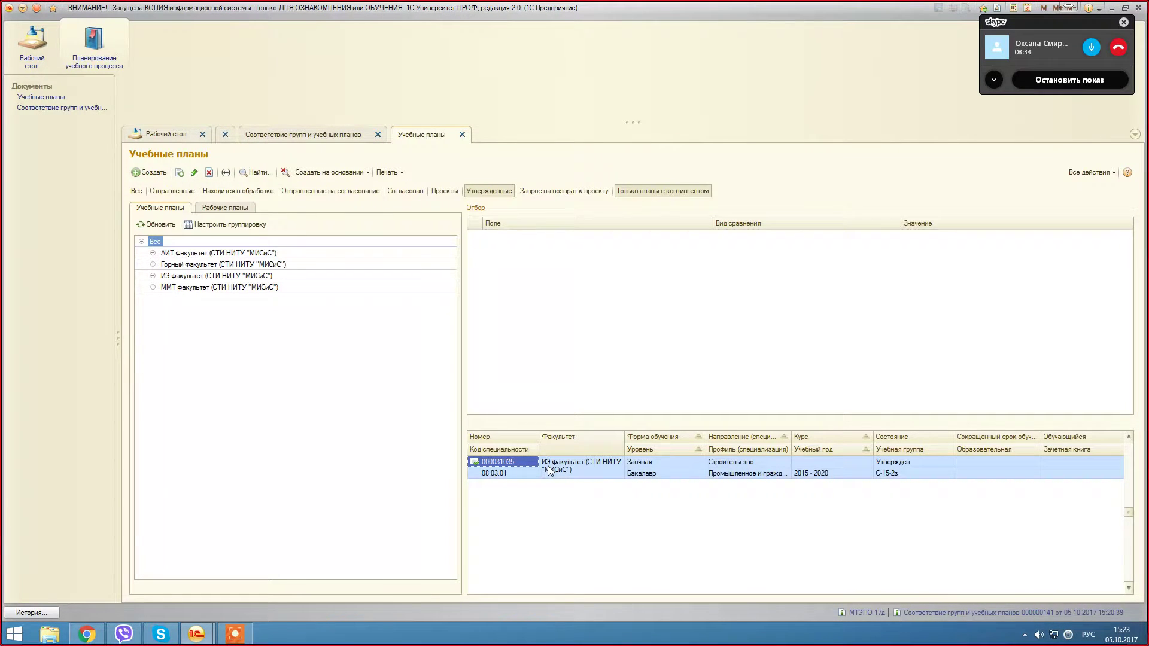
key("ctrl+f")
type("35")
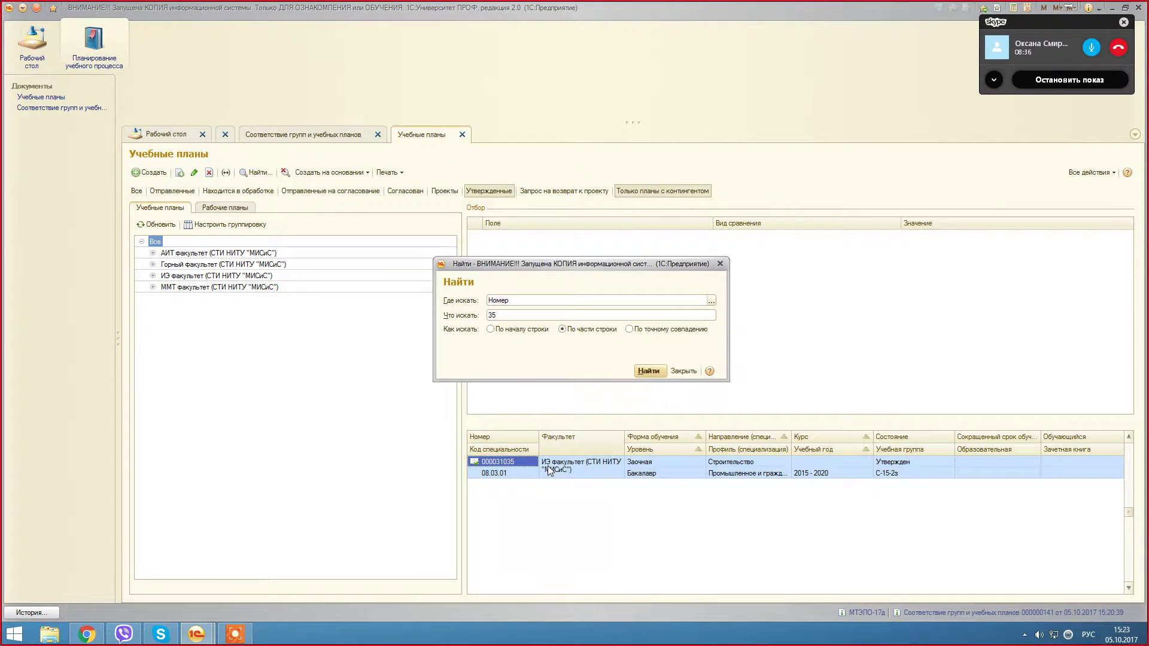
type("1")
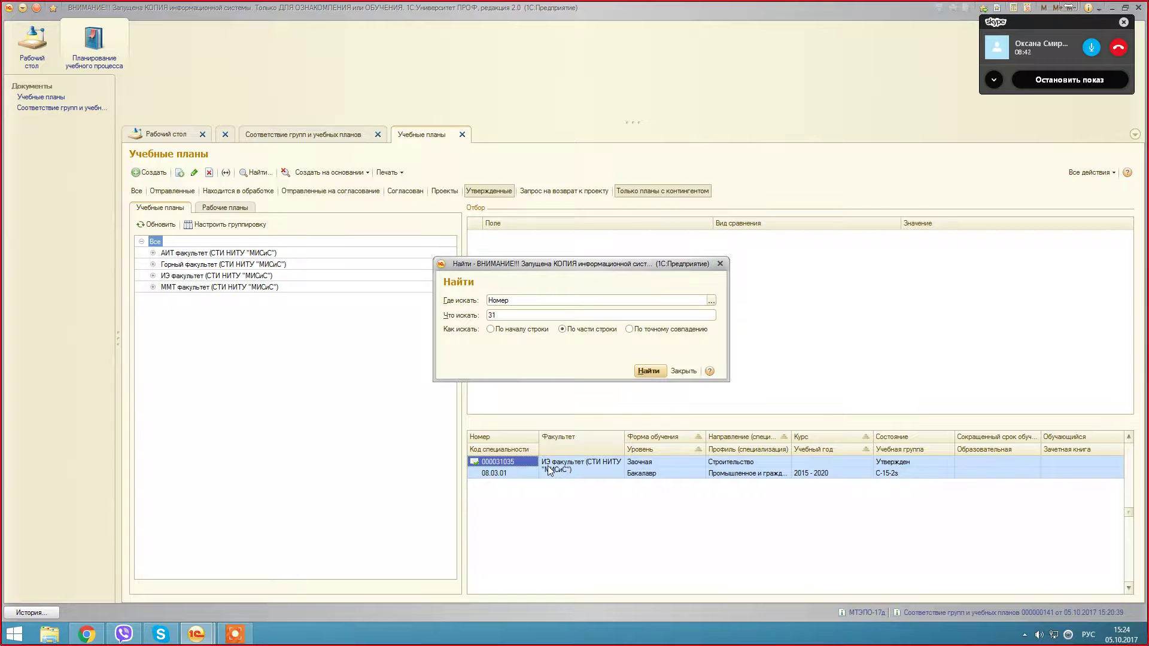
left_click(683, 371)
left_click(888, 474)
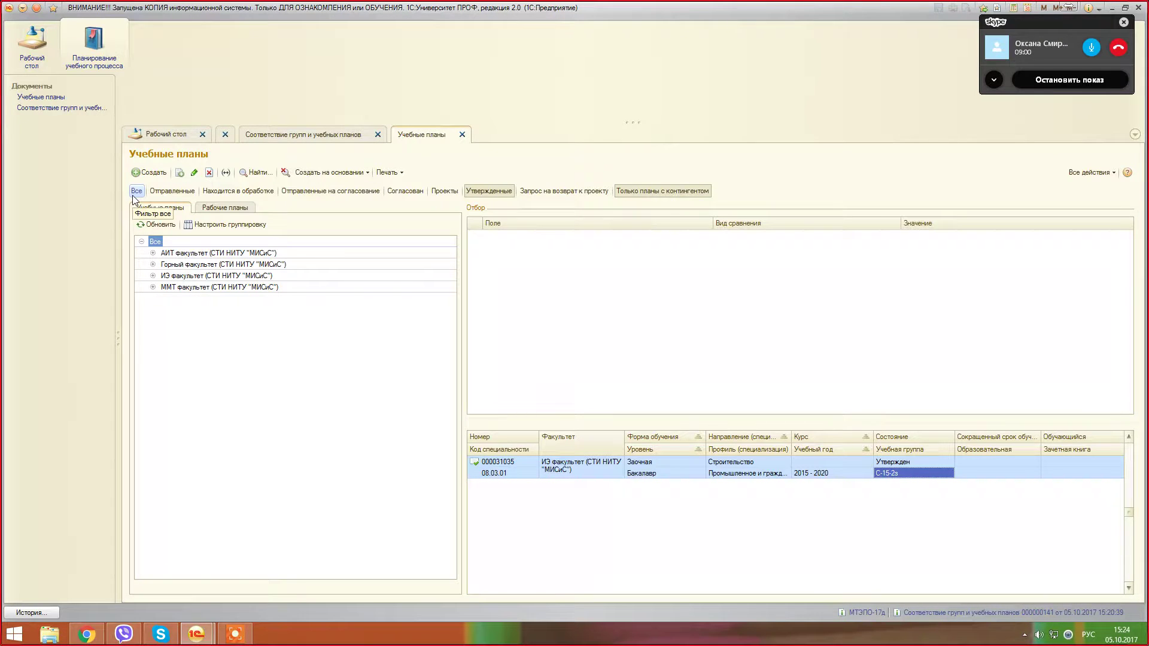
left_click(641, 194)
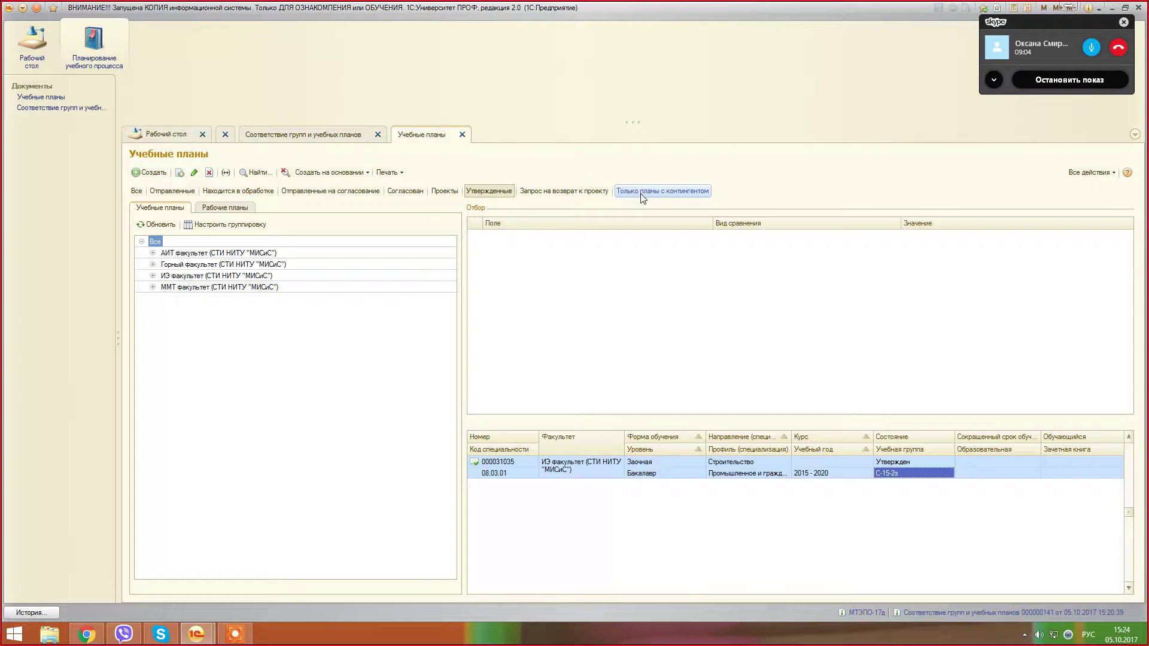
left_click(480, 192)
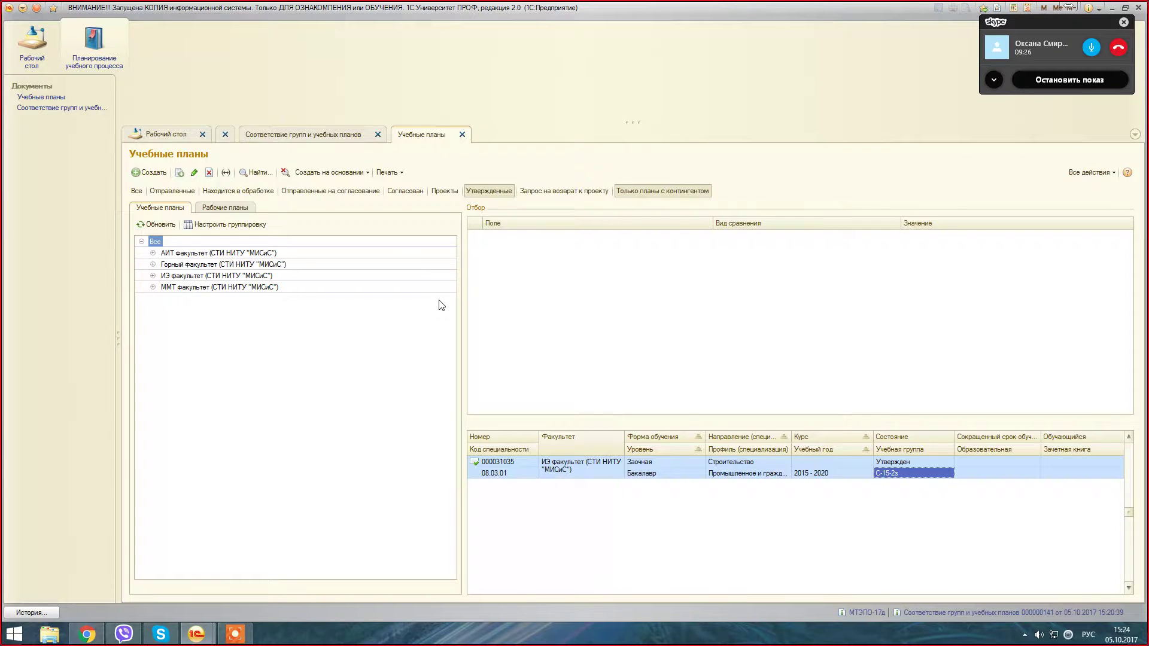
Step: Open curriculum 000031035 and review the История Зачет and Философия Экзамен load rows
double_click(515, 462)
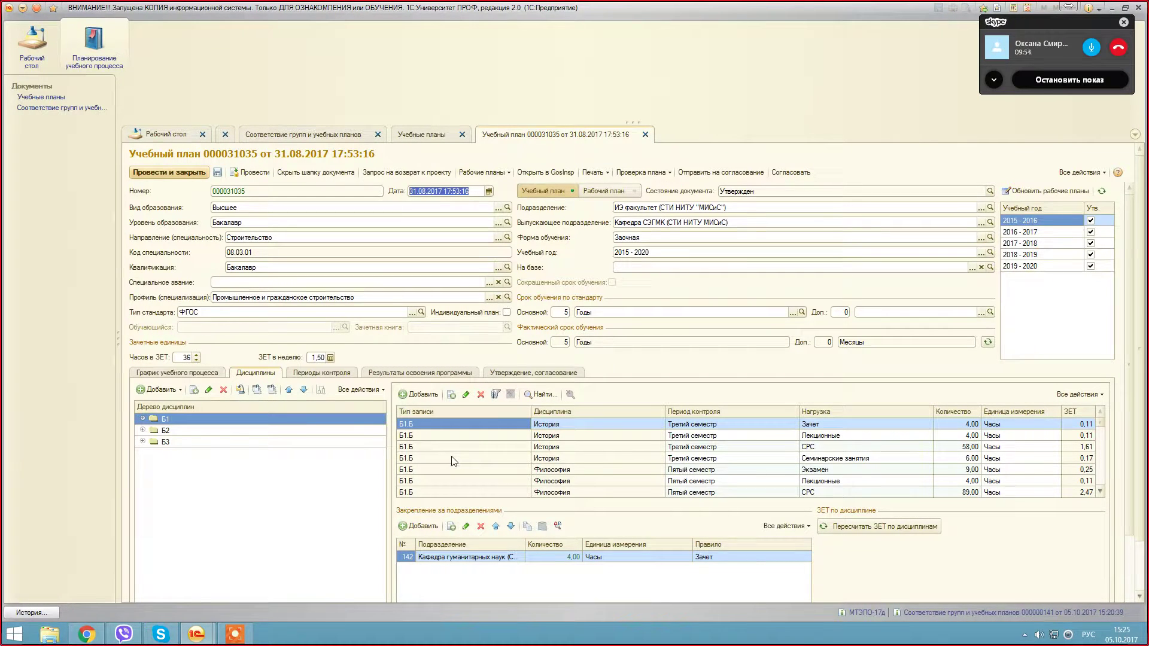
left_click(827, 425)
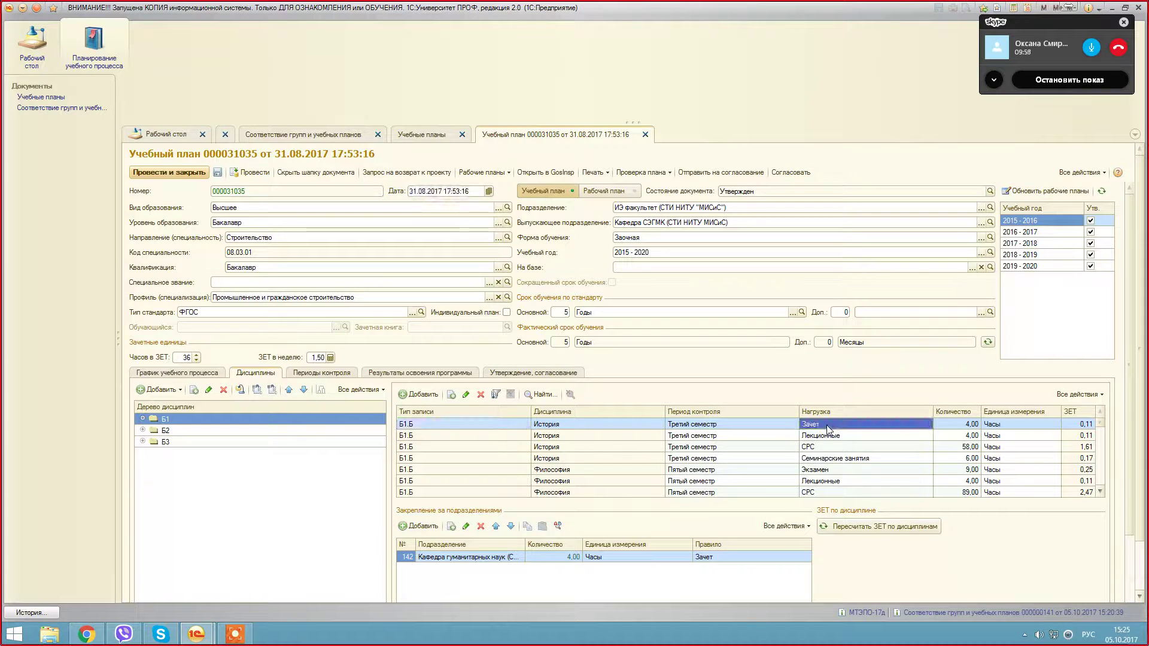
left_click(962, 425)
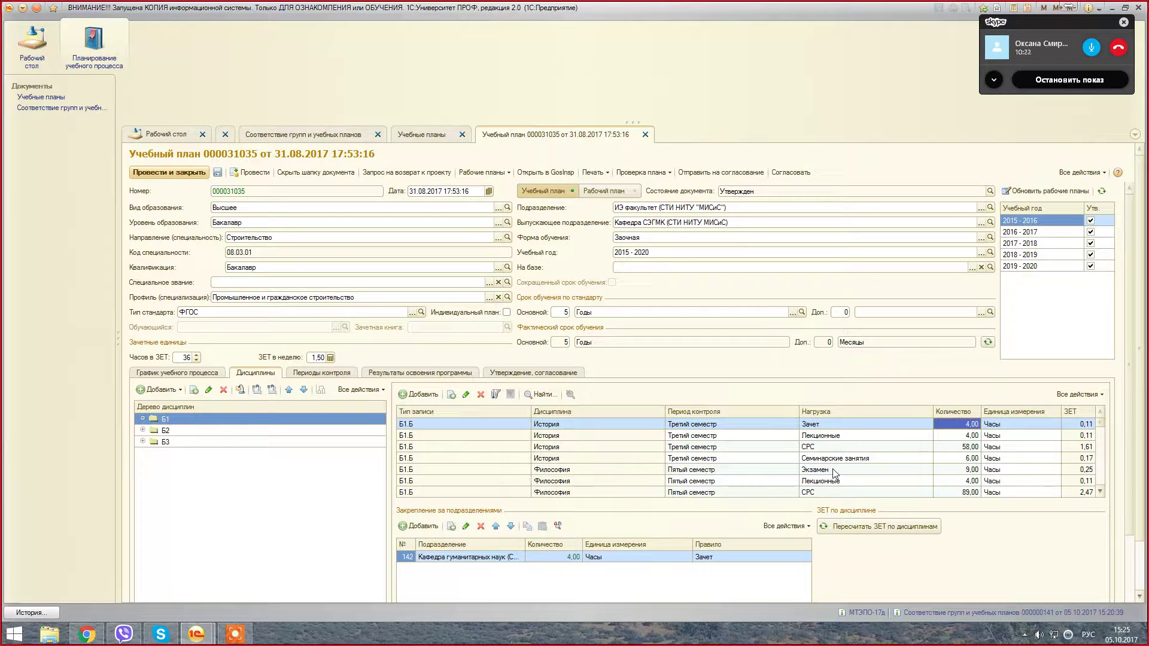
left_click(785, 472)
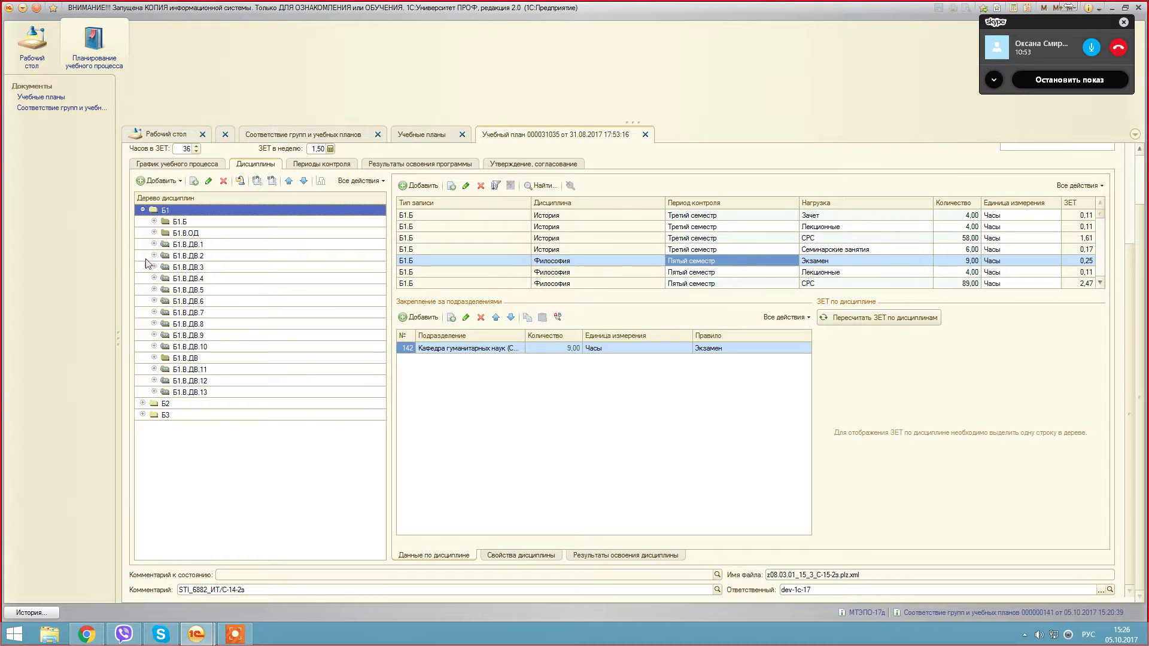
Step: Expand elective group Б1.В.ДВ.6, select the group node and drag the table splitter down to show all rows
left_click(154, 301)
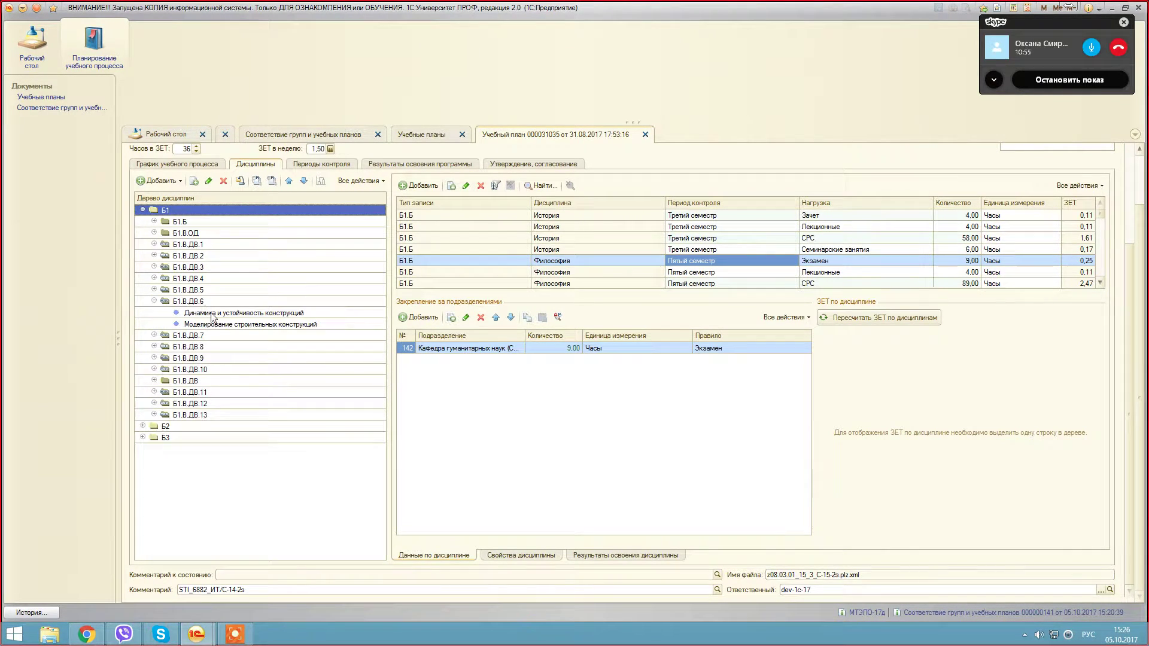
left_click(231, 313)
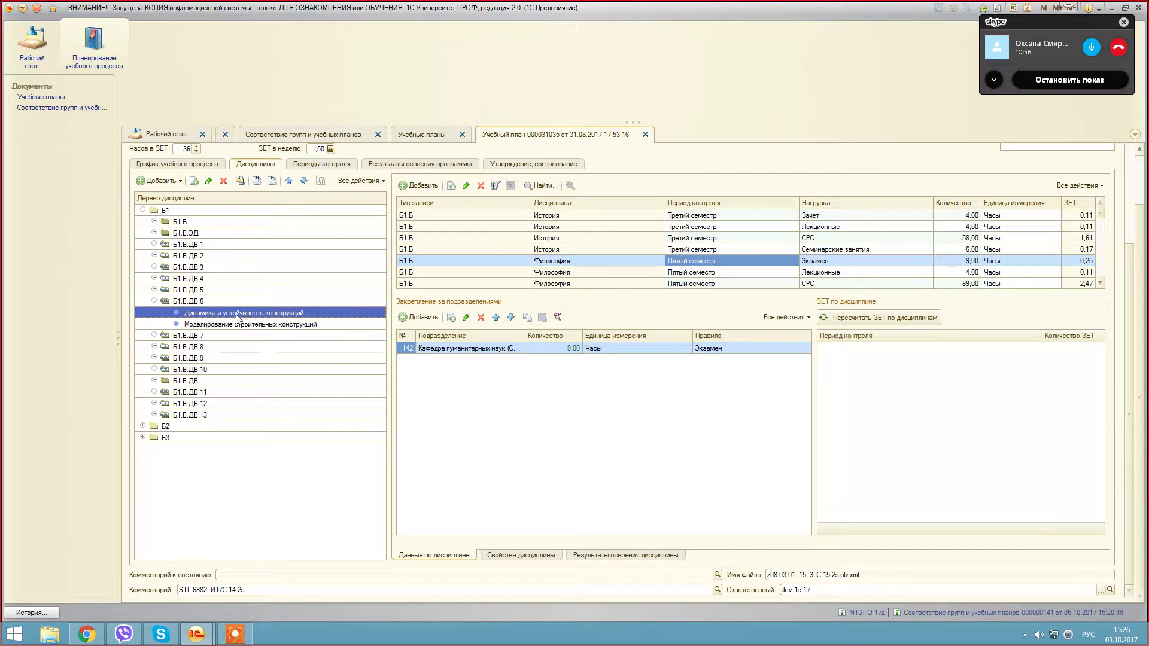
key("Up")
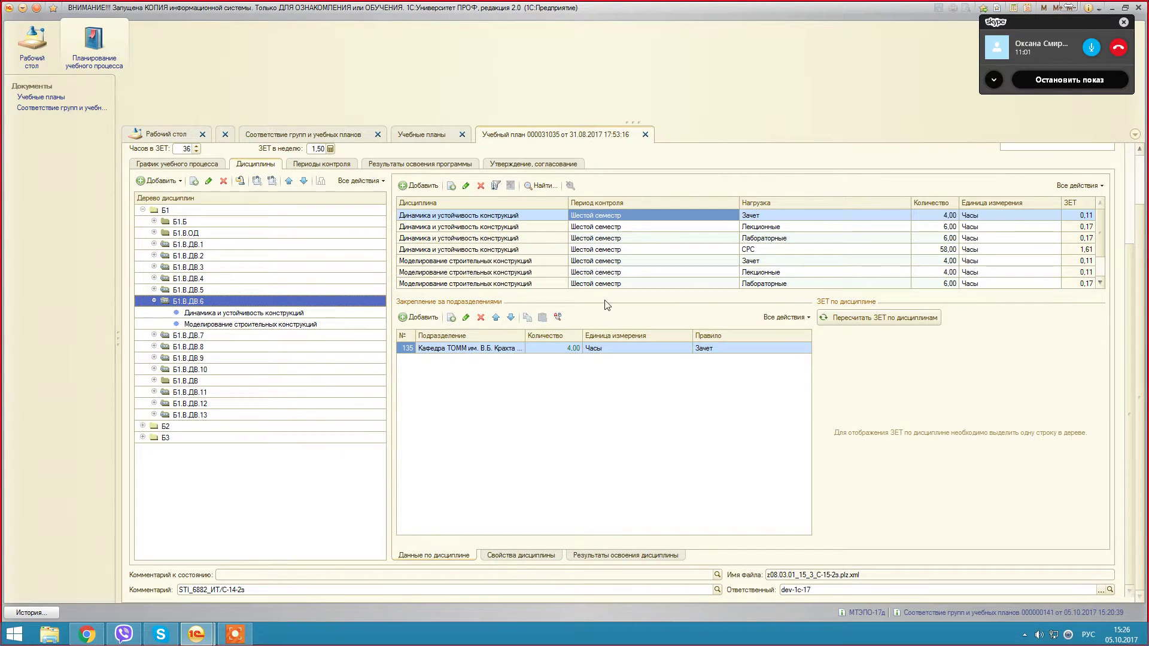
left_click_drag(606, 294, 604, 372)
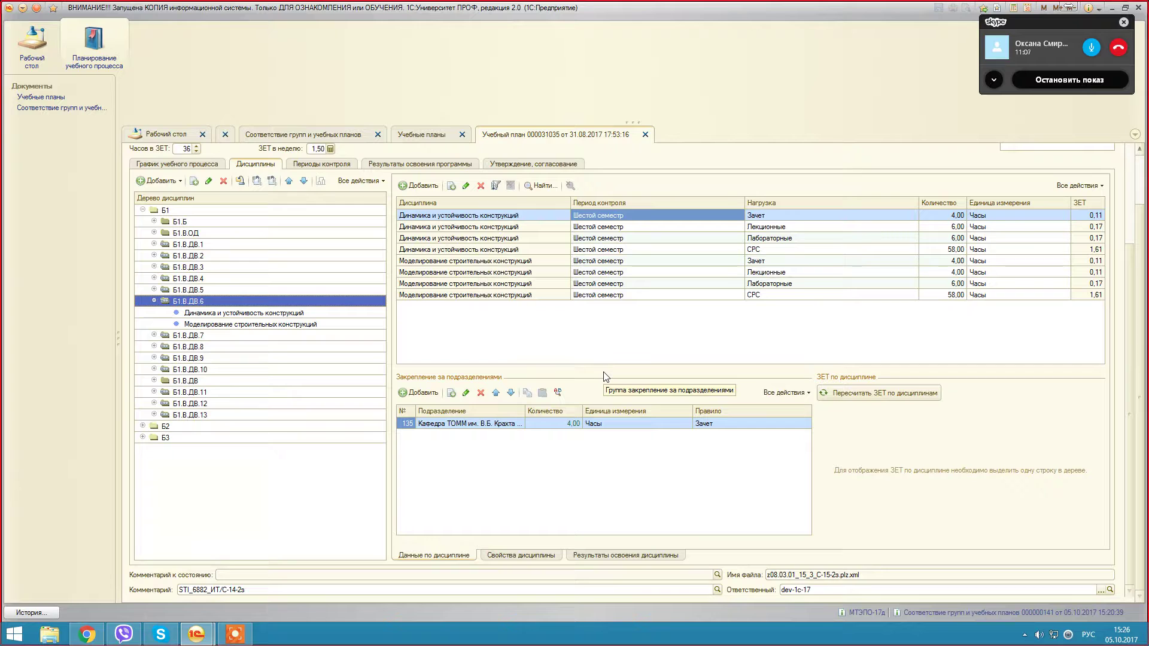
left_click(779, 229)
left_click(945, 241)
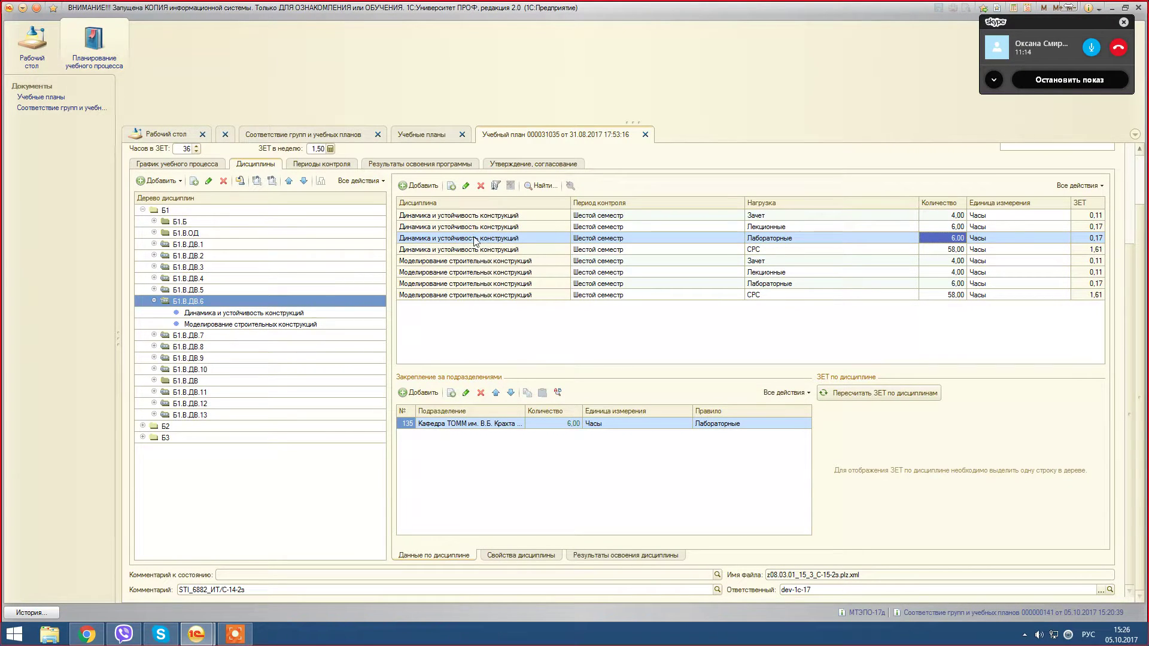
Step: Change Динамика и устойчивость конструкций laboratory hours from 6,00 to 8,00, then restore 6,00
double_click(947, 238)
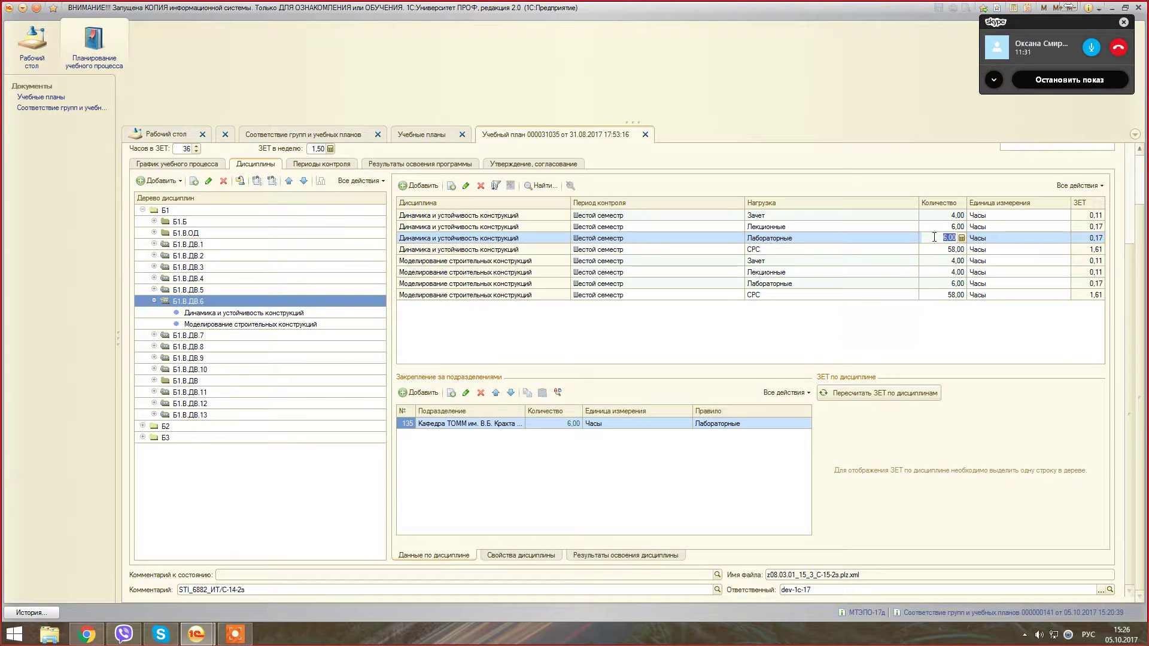
type("8")
left_click(943, 336)
type("6")
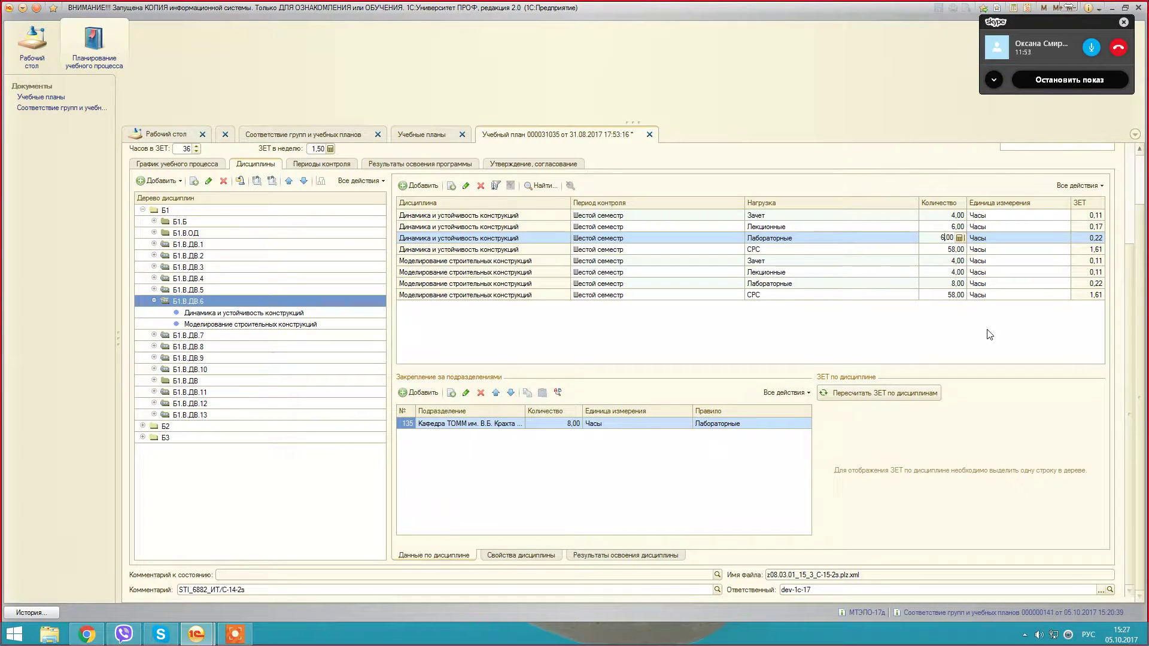
key("Return")
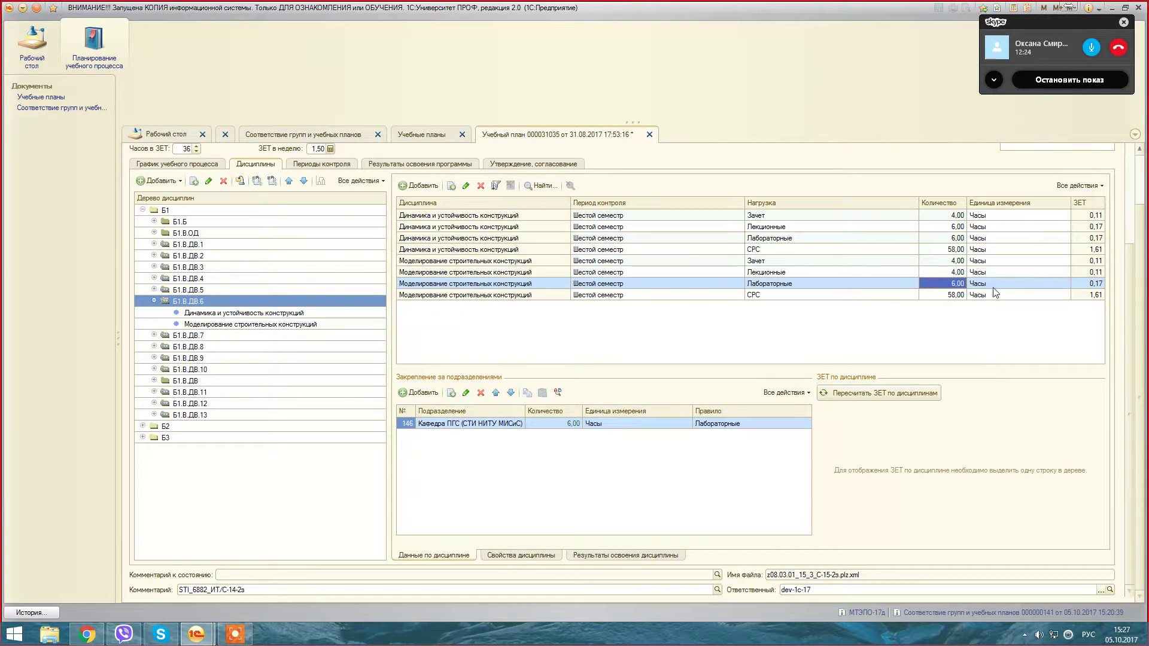
Step: Try 8,00 and then 6,00 lecture hours for Динамика и устойчивость конструкций
left_click(953, 238)
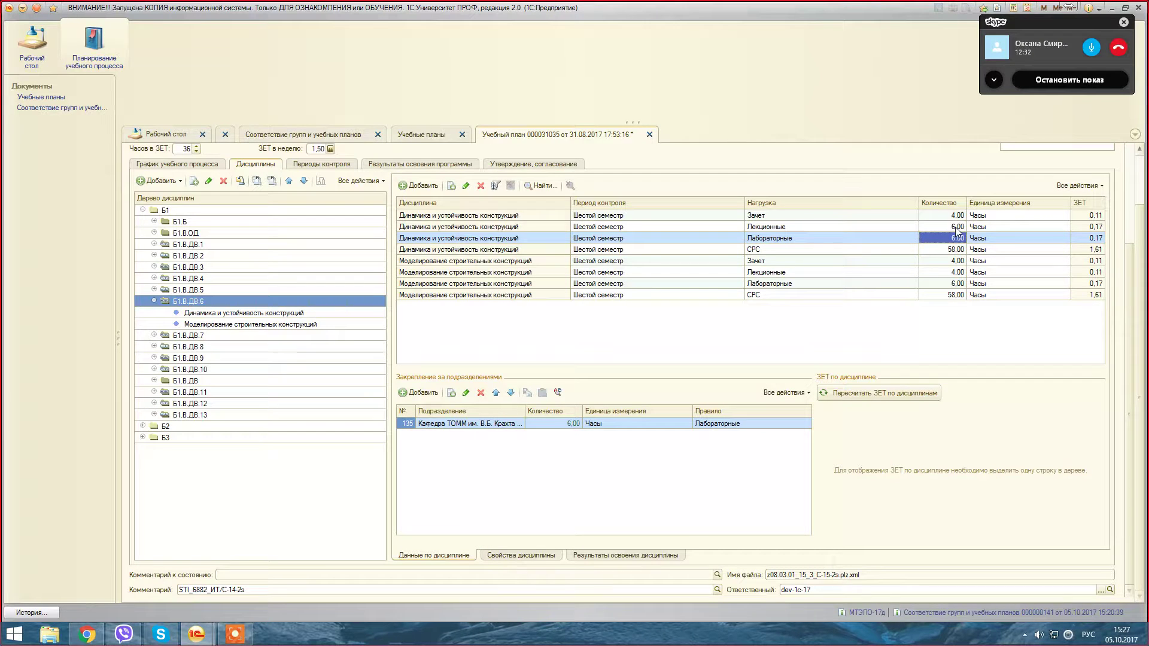
double_click(955, 227)
type("8")
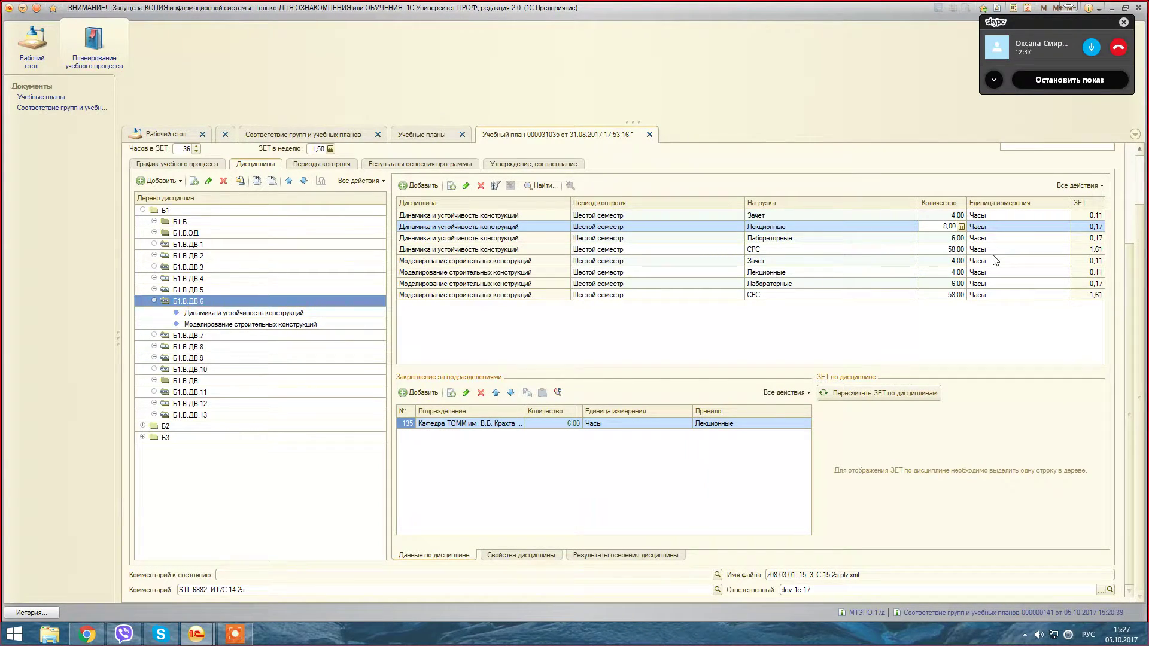
key("Down")
key("Down")
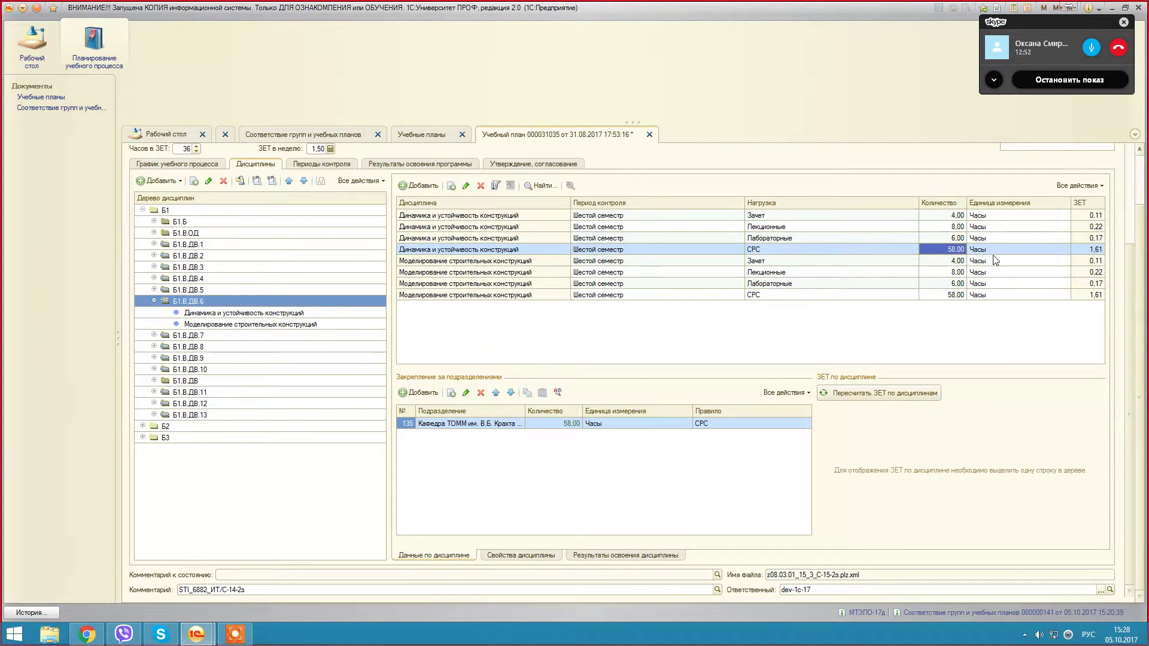
double_click(958, 228)
type("6")
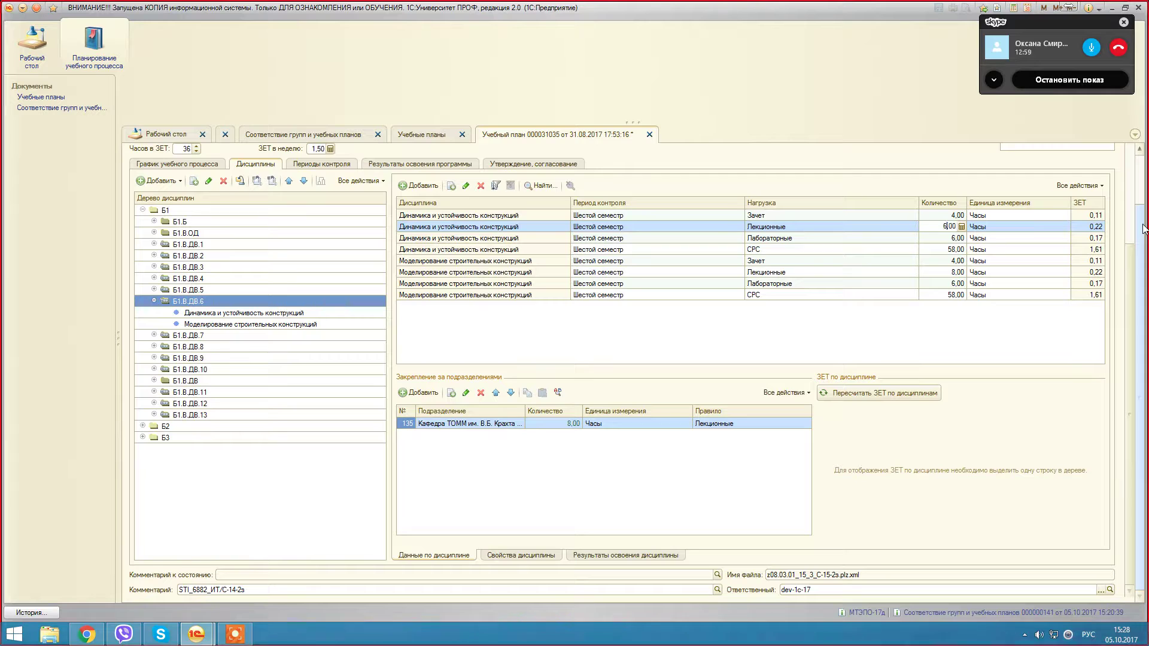
left_click(961, 262)
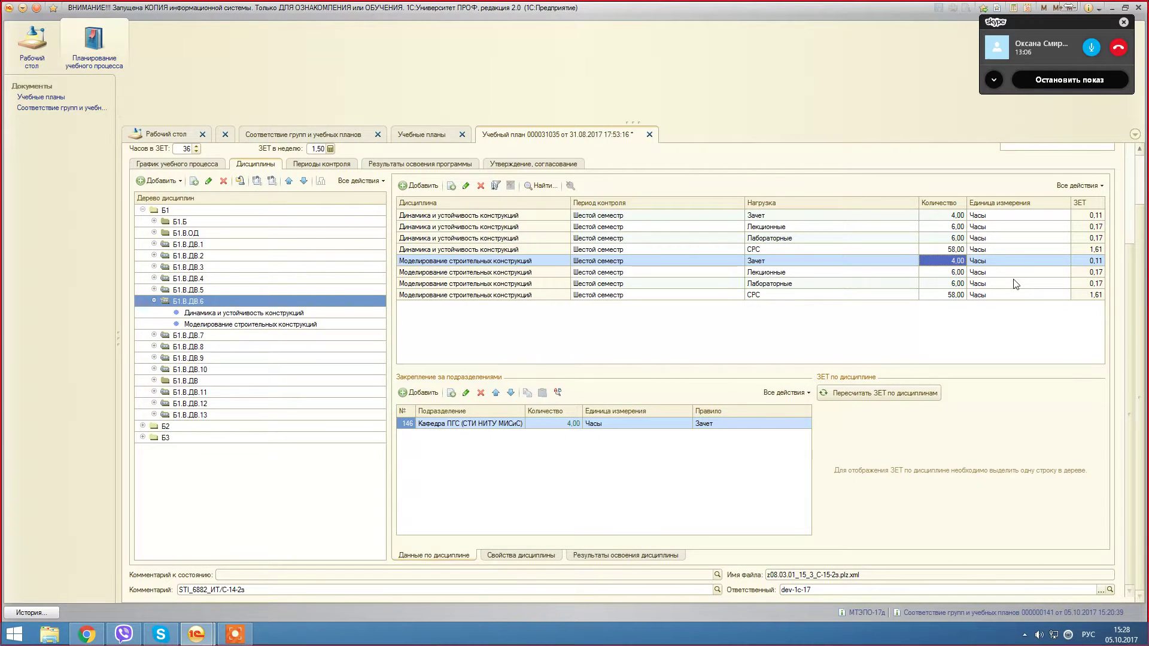
Step: Set the Динамика lecture hours to 10,00 and check Моделирование's lecture hours follow
double_click(956, 227)
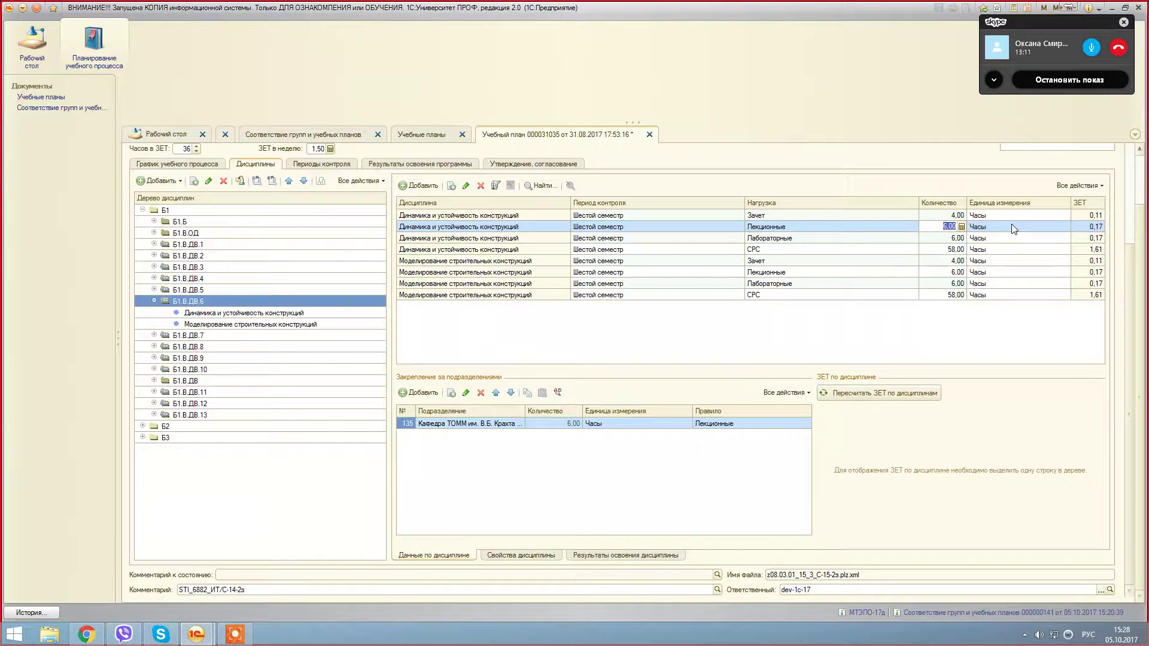
type("10")
left_click(1010, 265)
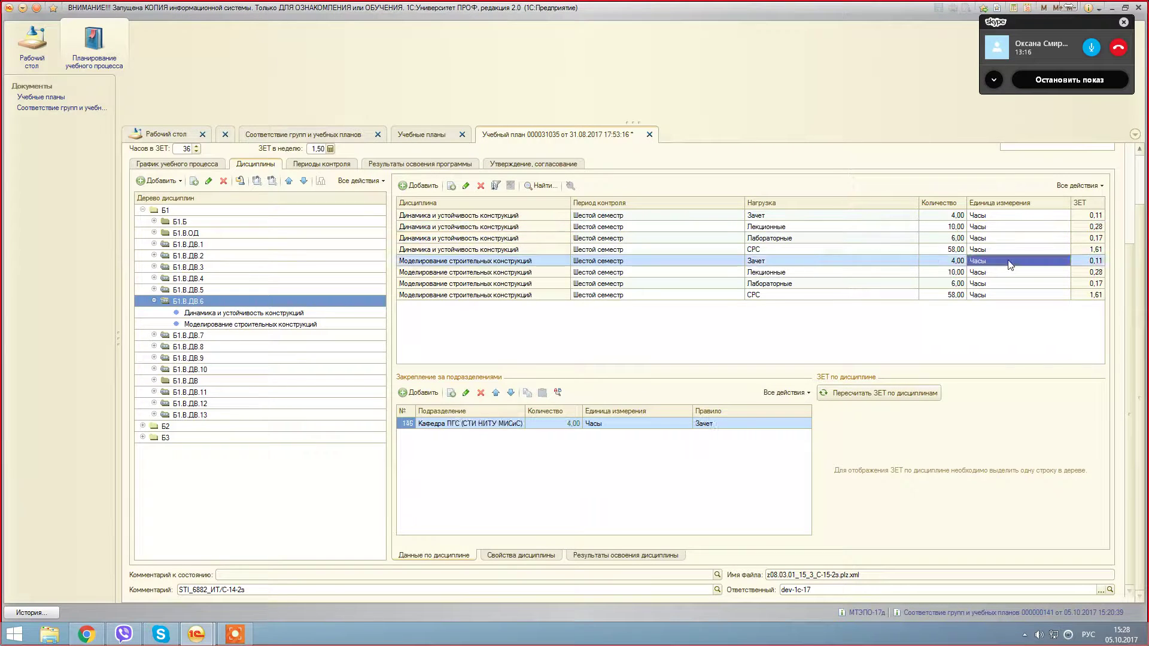
left_click(954, 275)
left_click(956, 227)
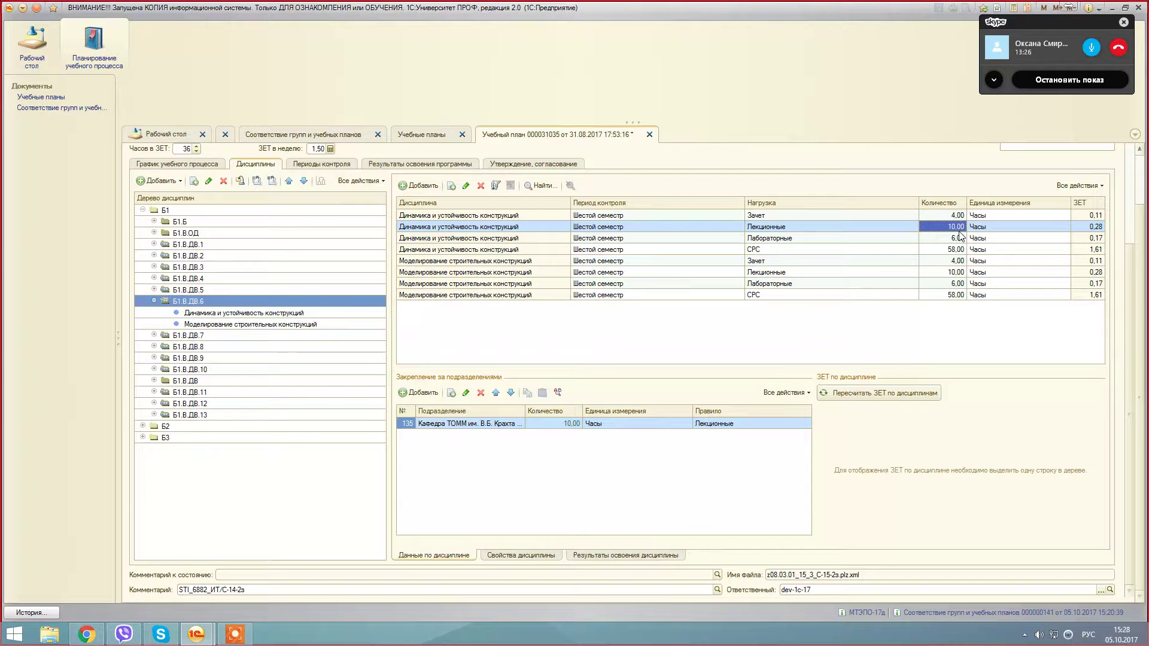
Step: Switch the Динамика Зачет load to Зачет с оценкой through the Вид контроля value type
left_click(817, 216)
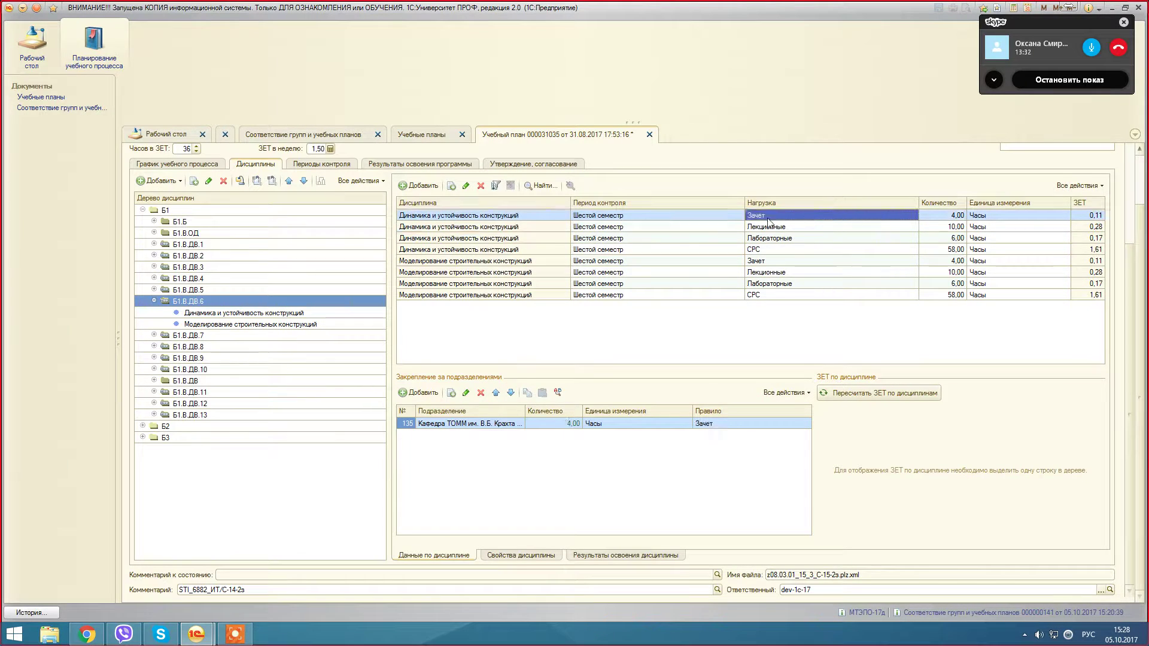
left_click(826, 222)
left_click(904, 214)
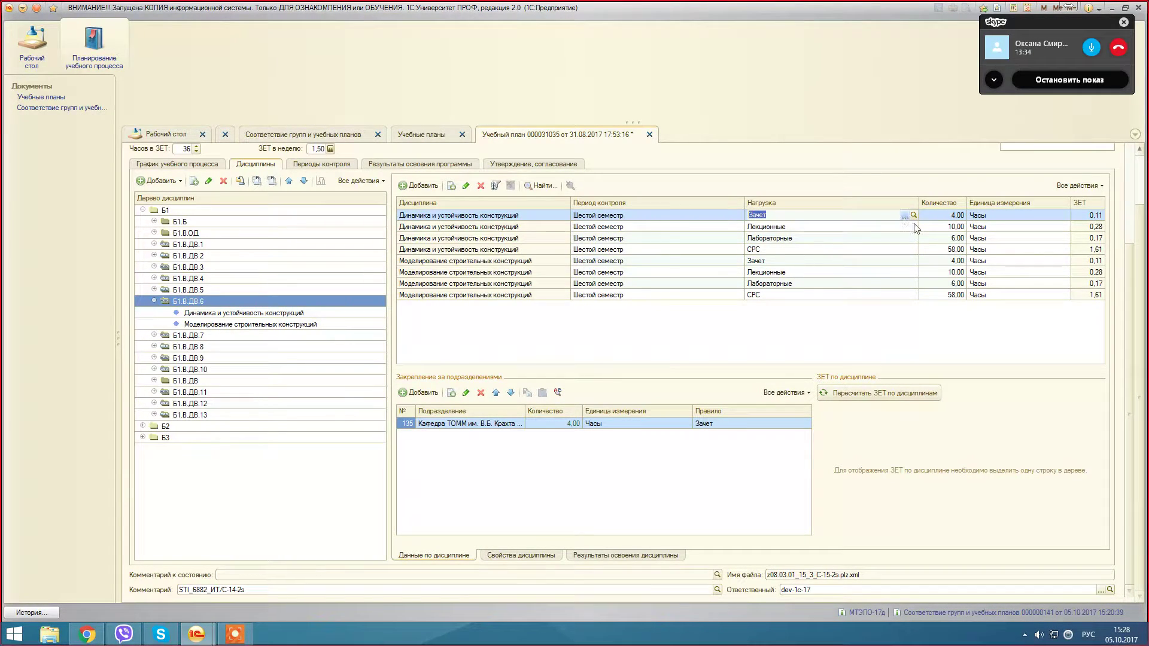
double_click(548, 247)
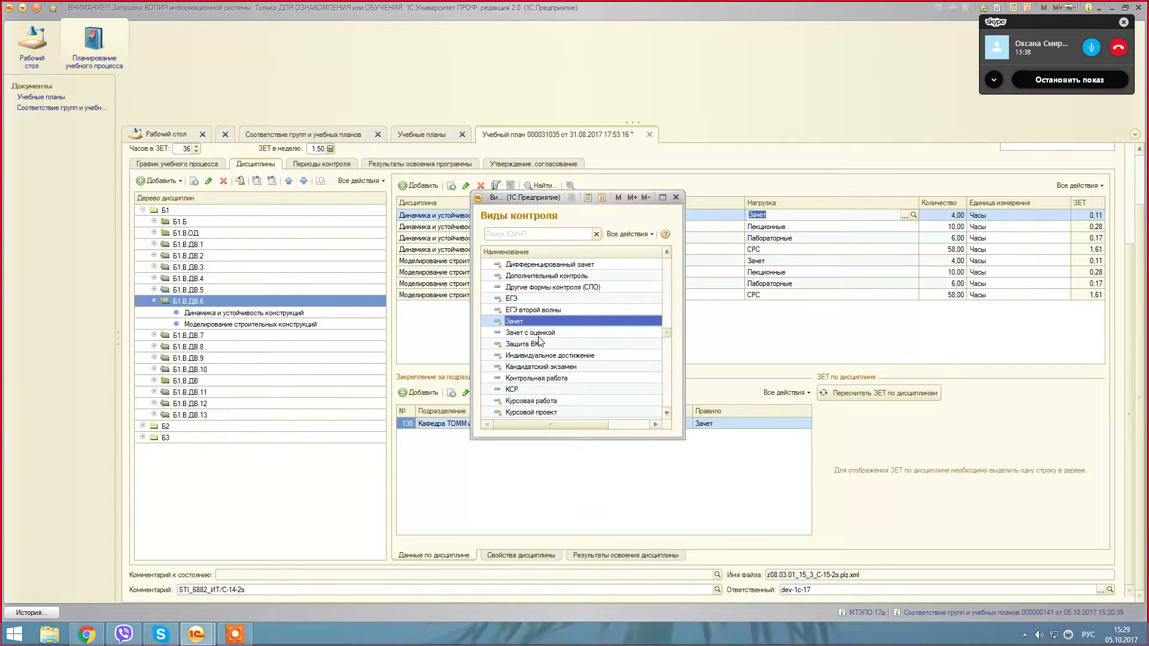
key("Escape")
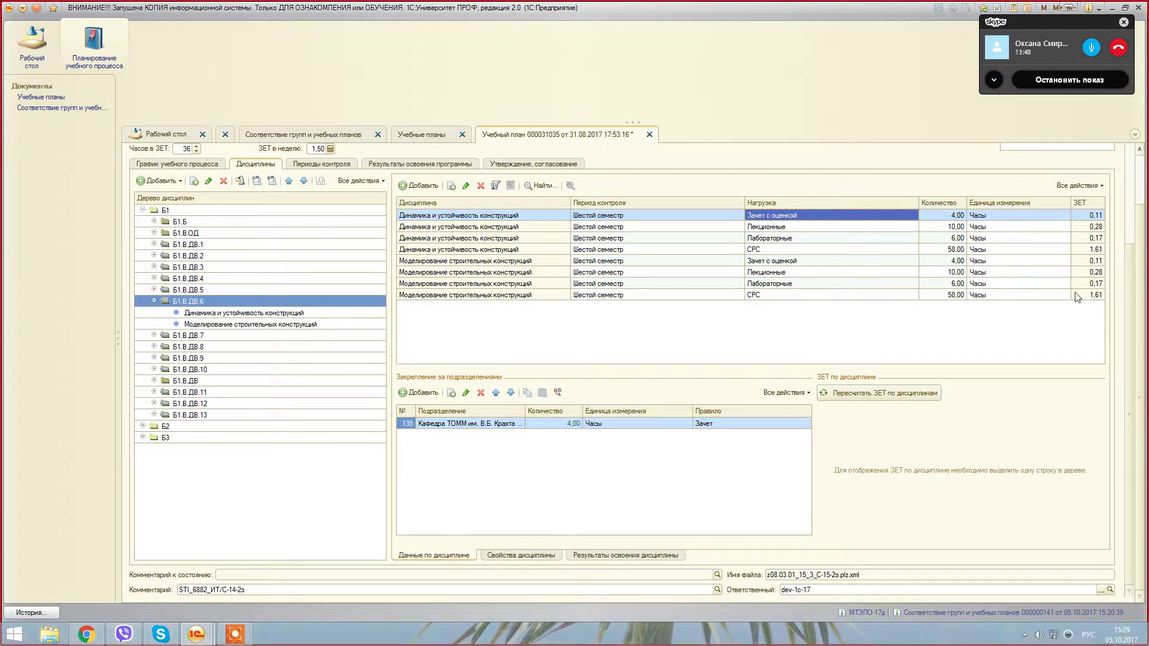
scroll(1011, 376, "up", 2)
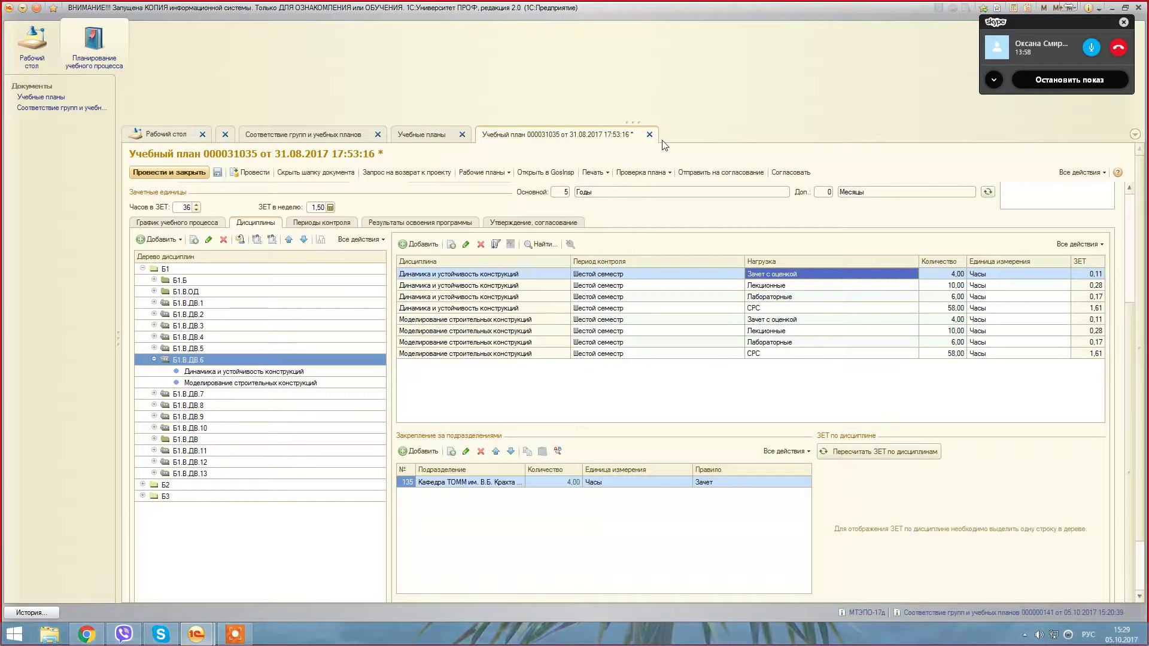
Step: Close the edited plan answering Нет to saving, then reopen curriculum 000031035 from the list
left_click(650, 136)
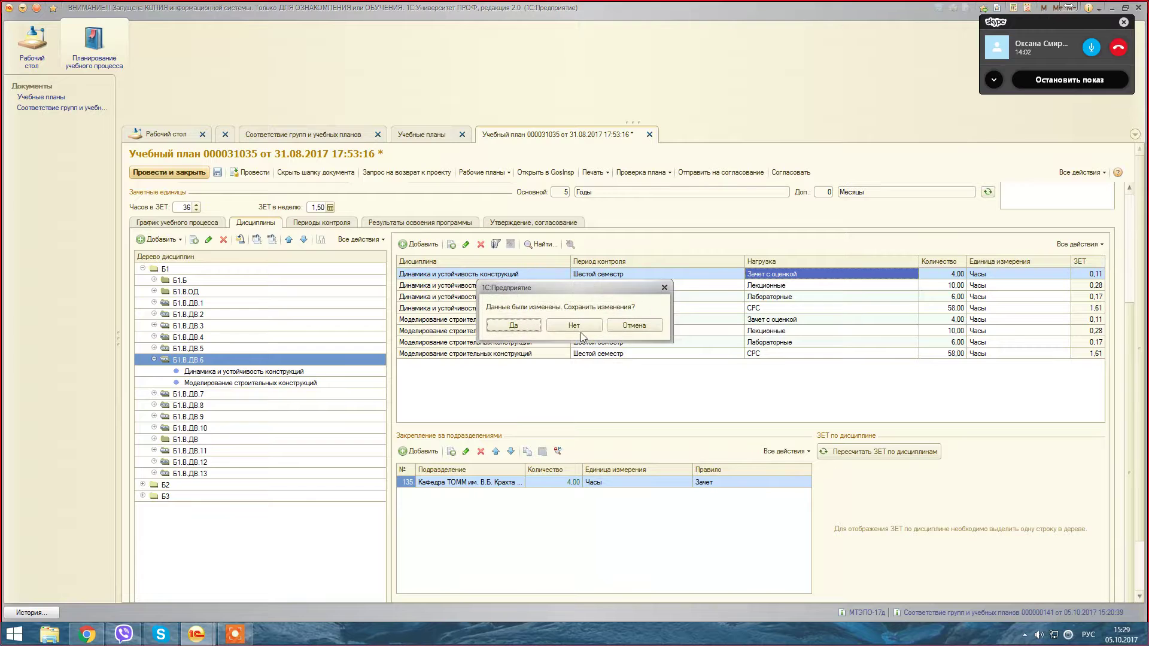
left_click(576, 327)
left_click(596, 463)
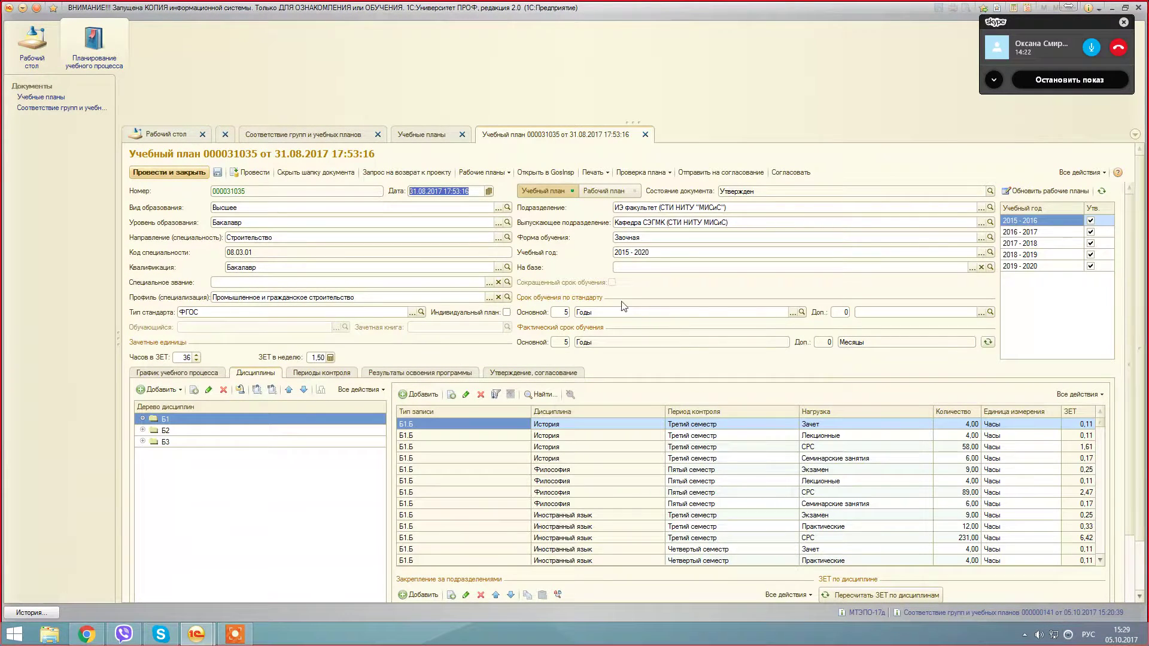
Step: Record the Запрос на возврат к проекту state for plan 000031035 and save the state record
left_click(397, 177)
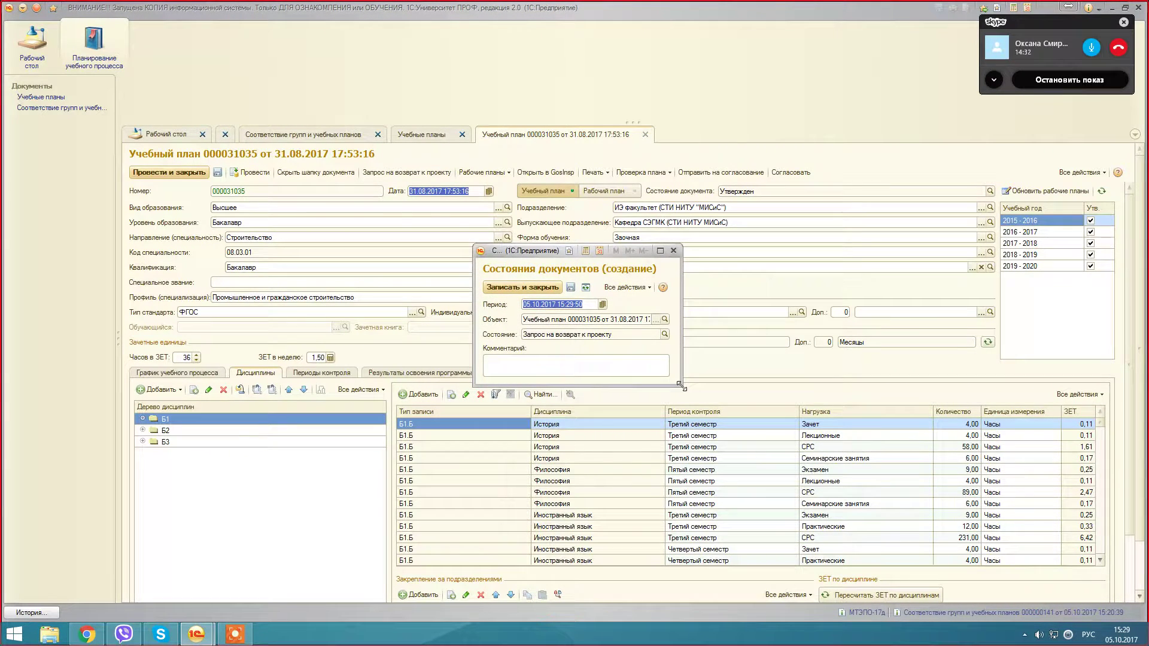
left_click_drag(679, 388, 792, 537)
left_click(556, 393)
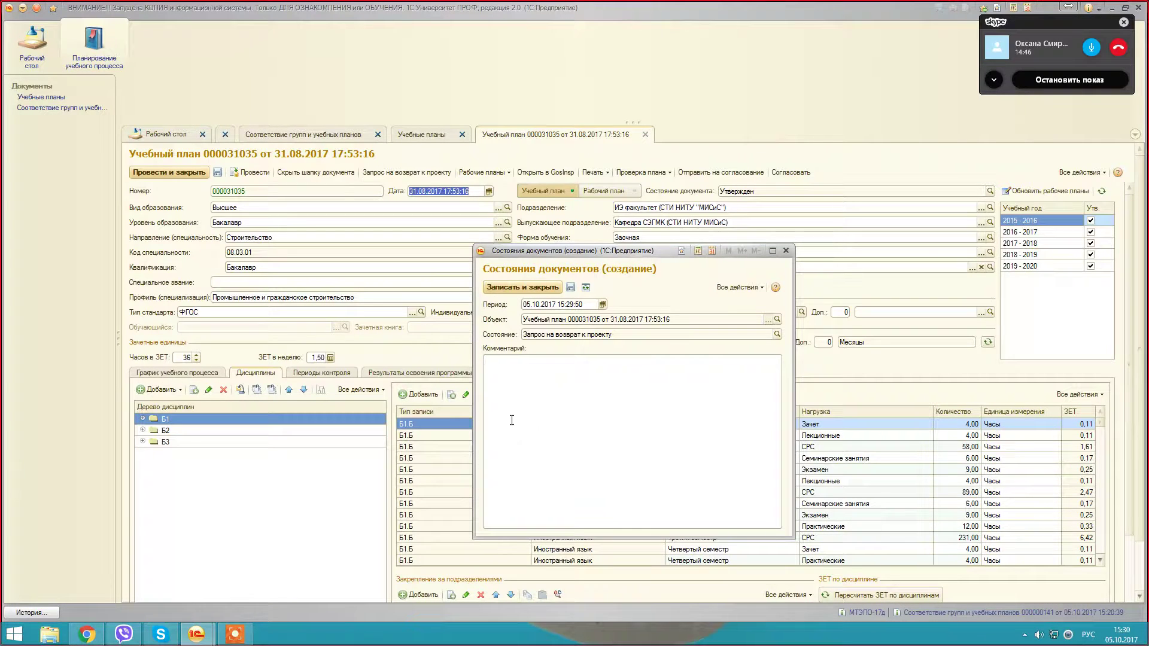
left_click(539, 289)
left_click(547, 289)
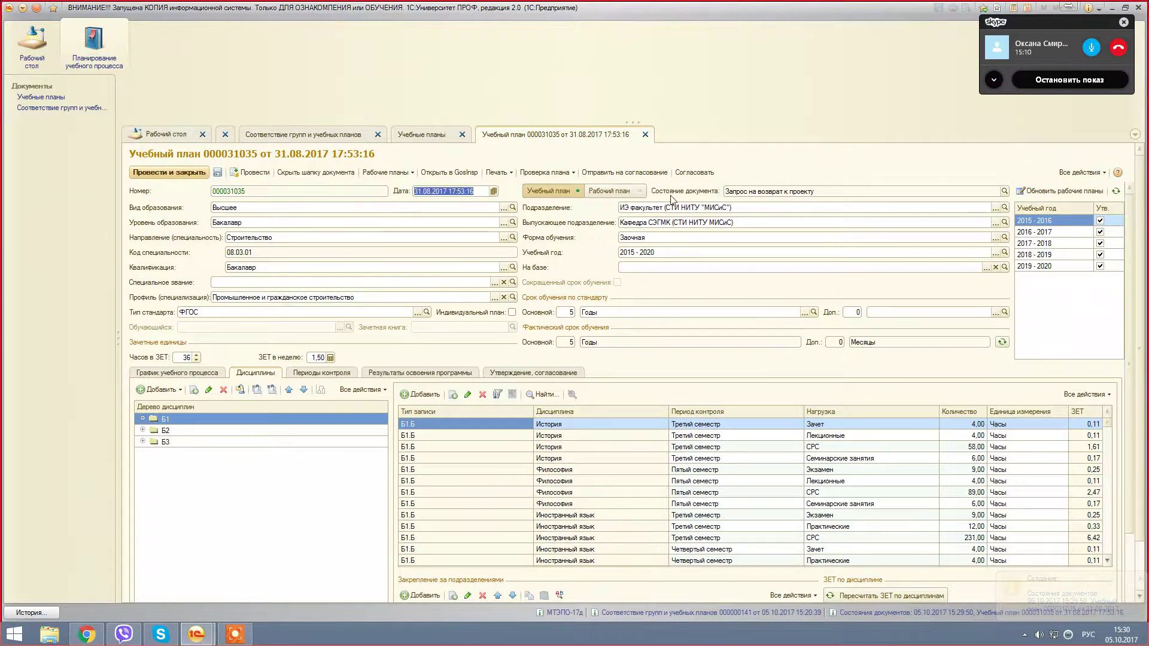
Step: Try the project and approved filters, then filter curricula to Запрос на возврат к проекту and check the plan's Состояние
left_click(428, 135)
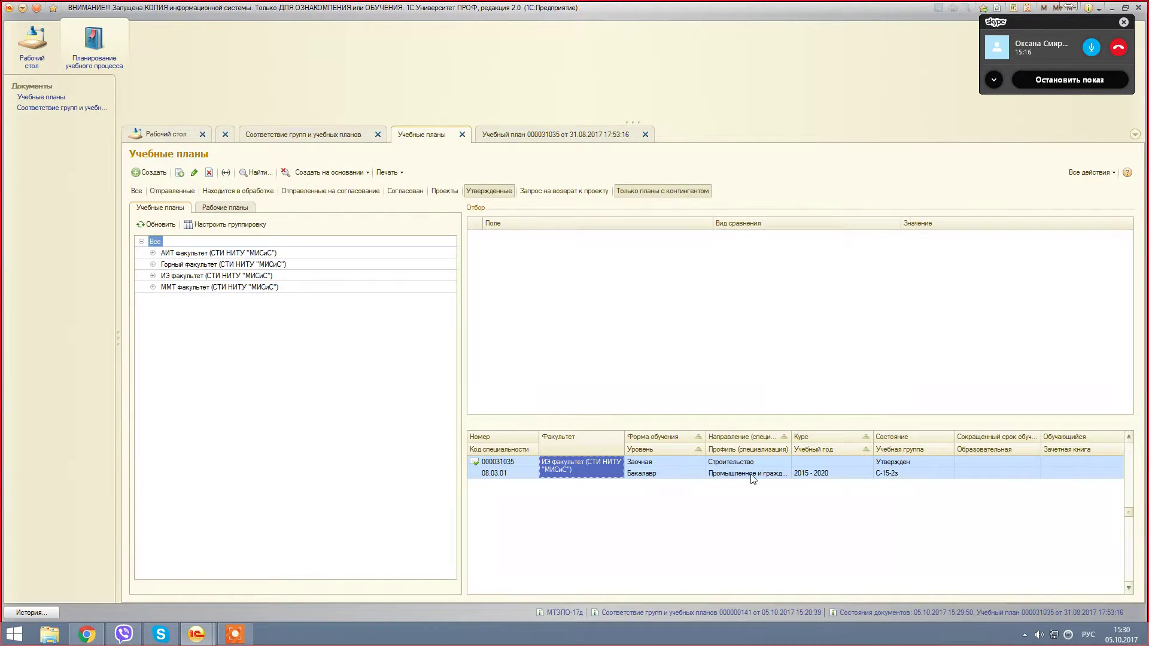
left_click(457, 192)
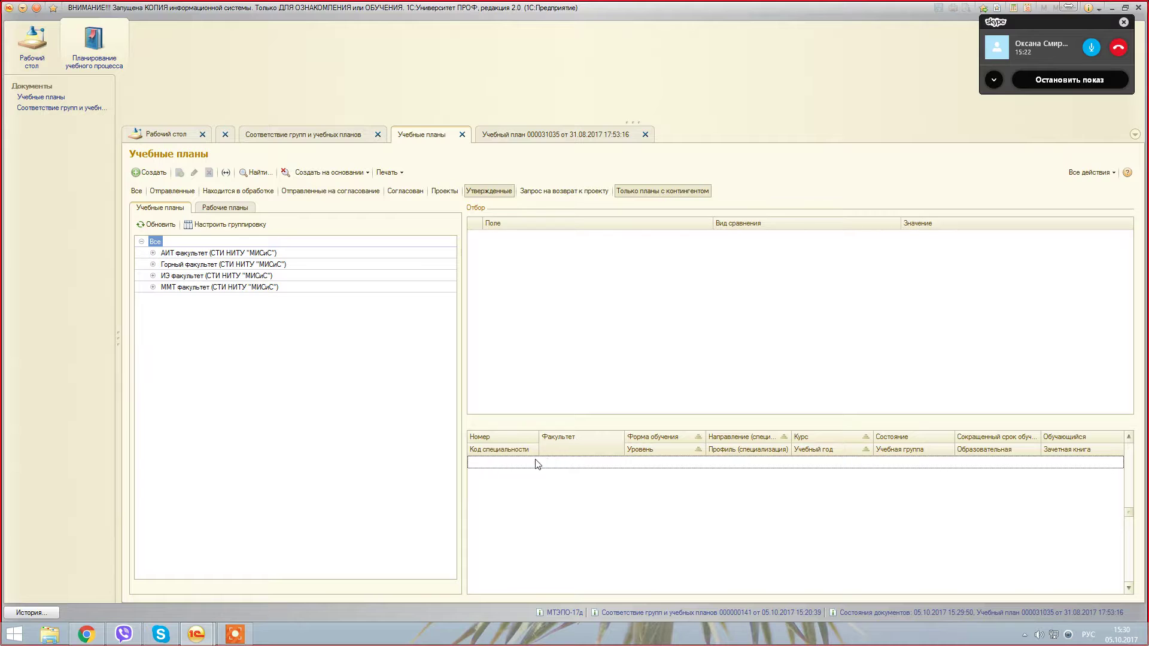
left_click(494, 193)
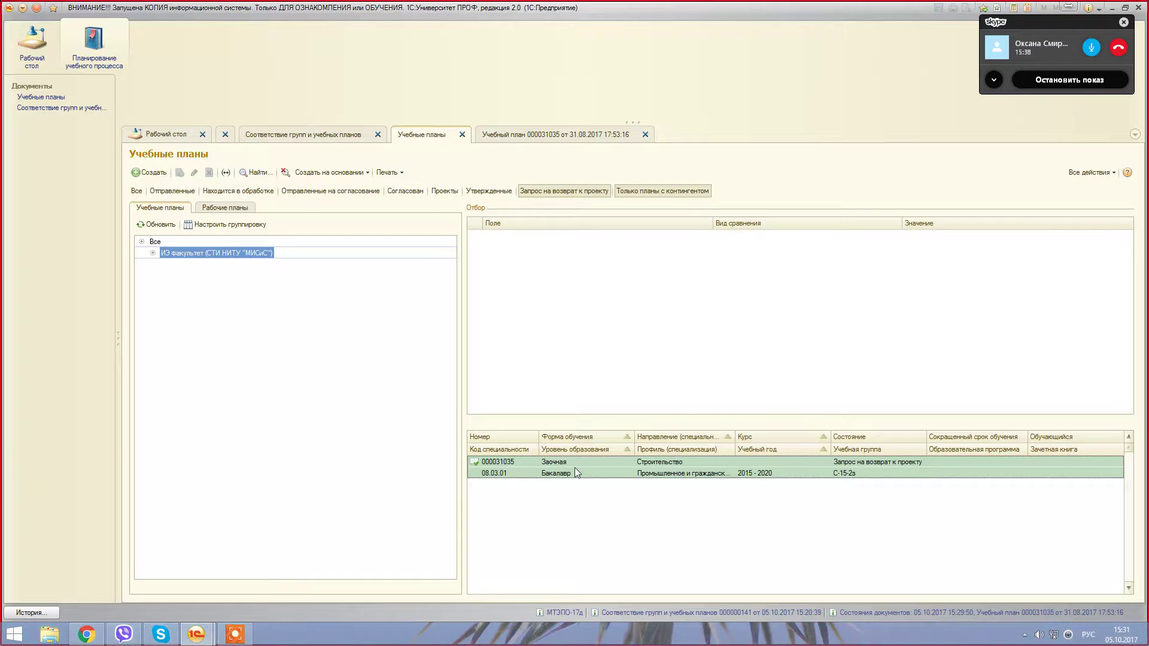
left_click(575, 469)
left_click(840, 462)
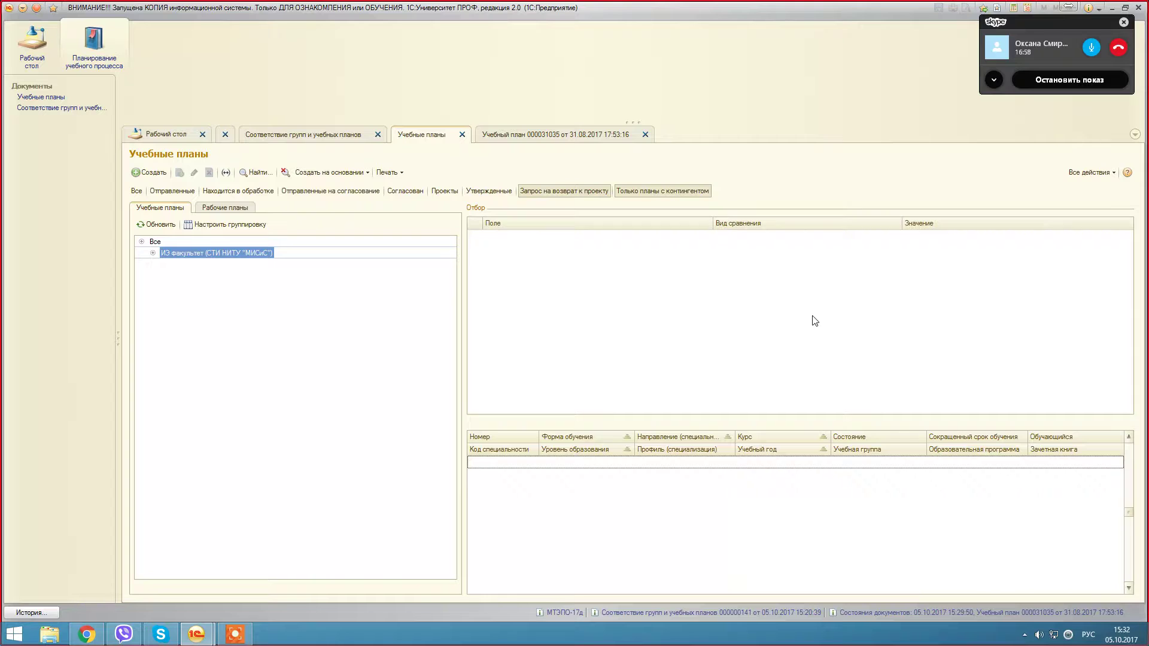
Step: Show plans of every status and all faculties, then open plan 000031035
left_click(537, 200)
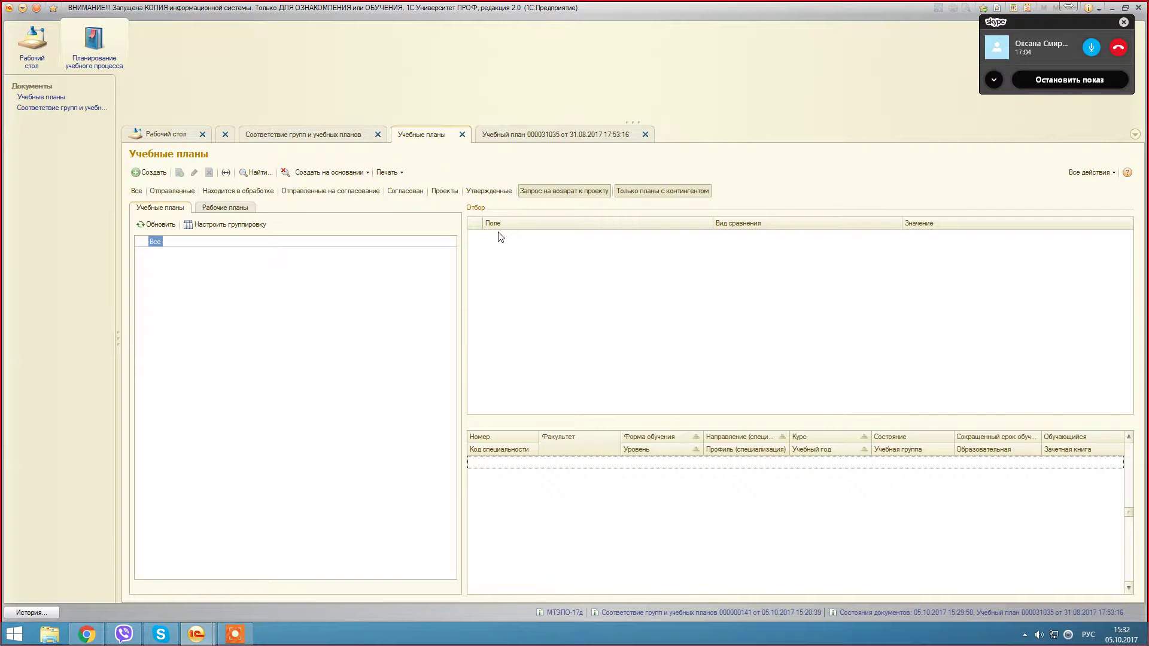
left_click(135, 191)
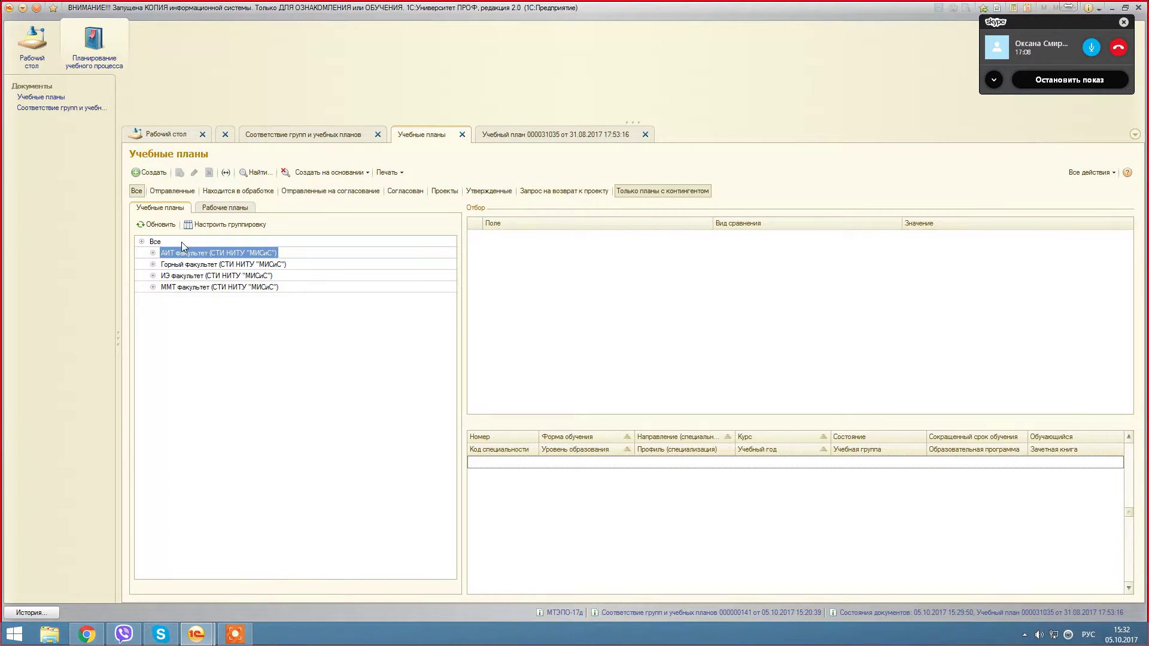
left_click(137, 192)
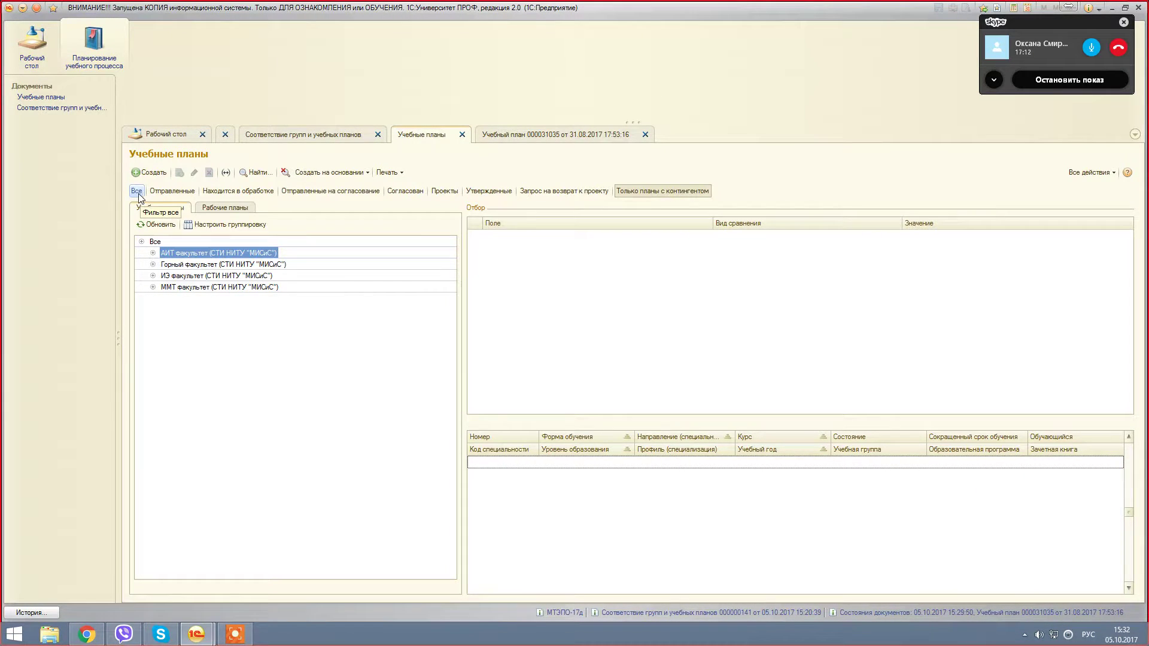
left_click(154, 241)
left_click(155, 242)
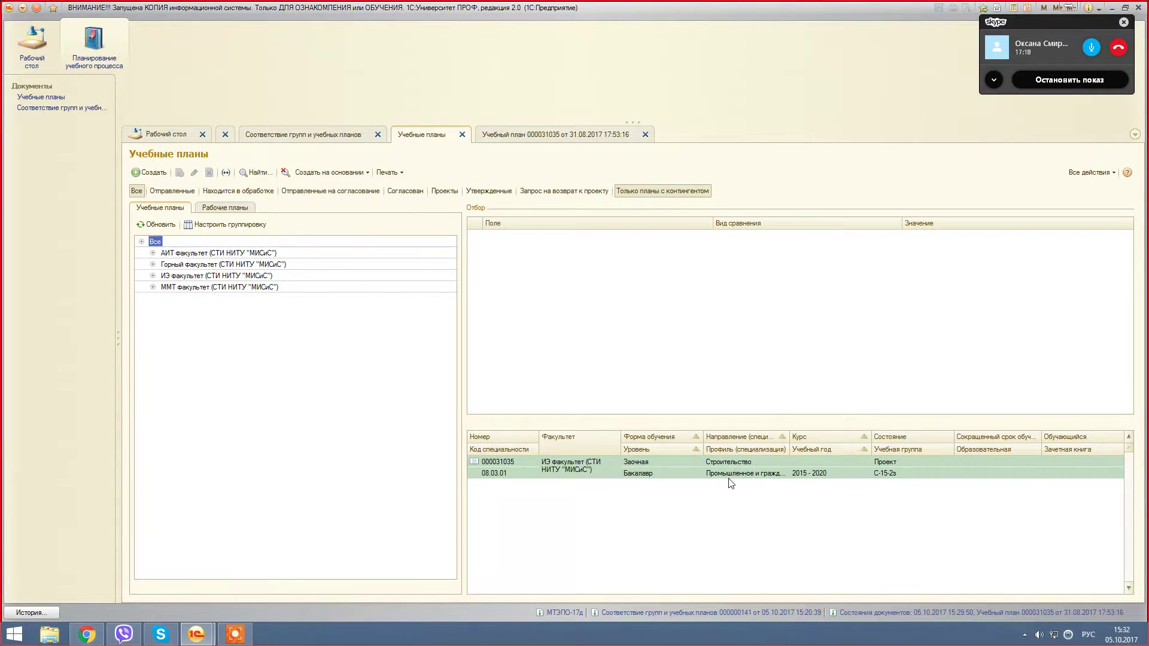
left_click(892, 465)
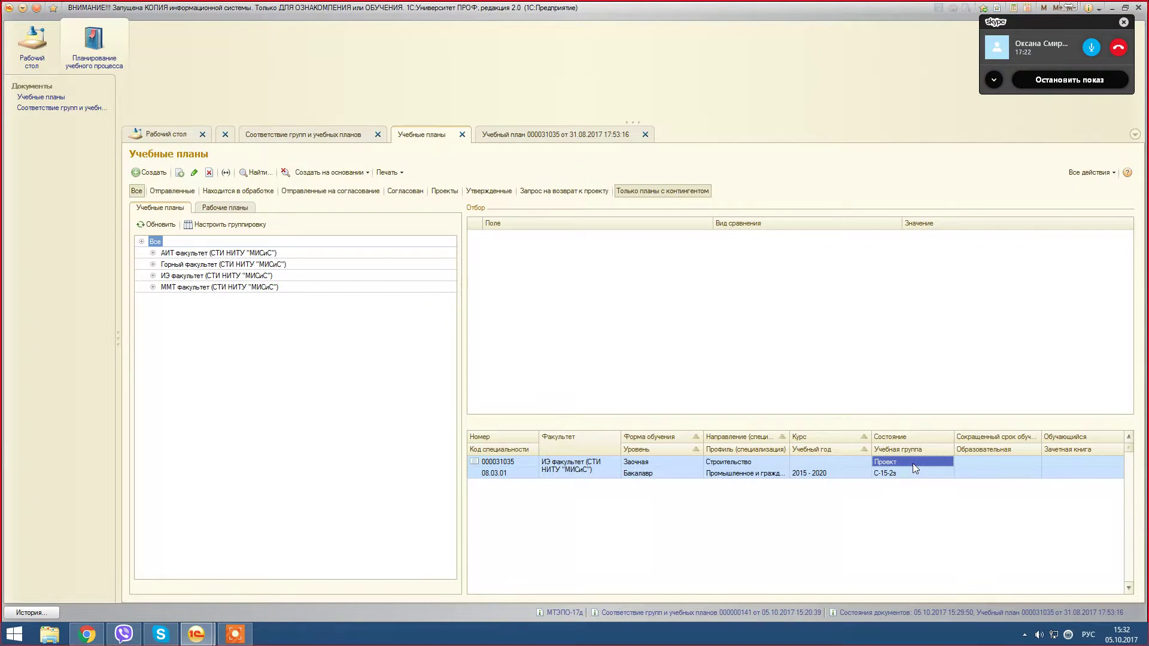
double_click(913, 463)
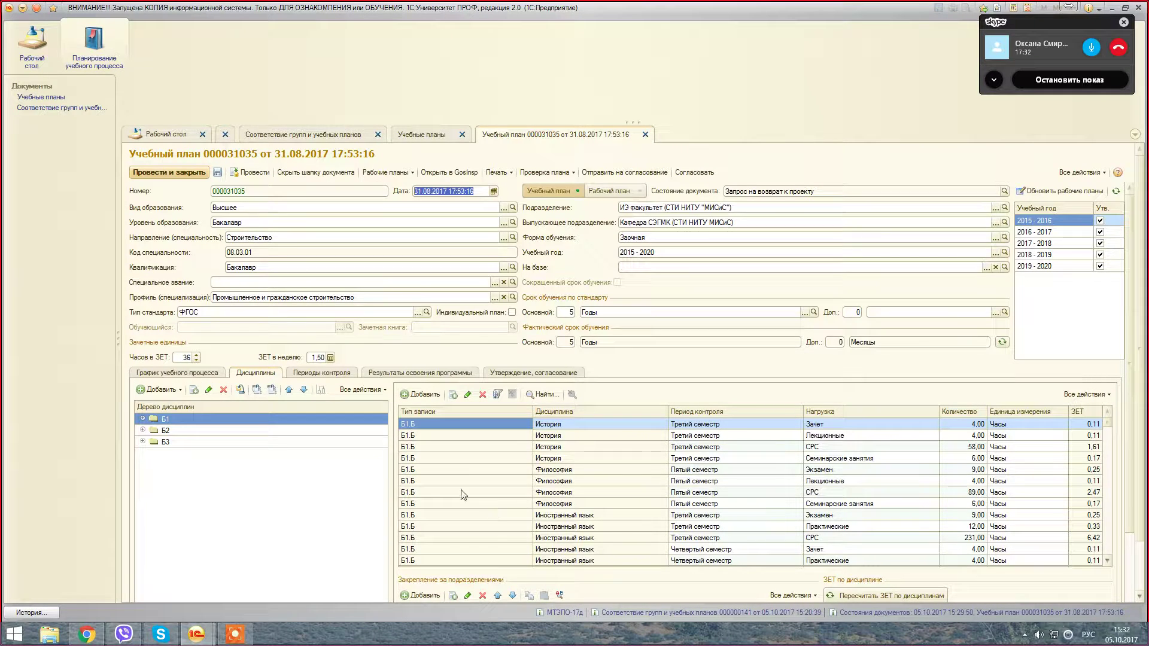
Step: Set the fourth-semester Сопротивление материалов laboratory hours to 8
left_click(729, 549)
scroll(730, 527, "down", 1)
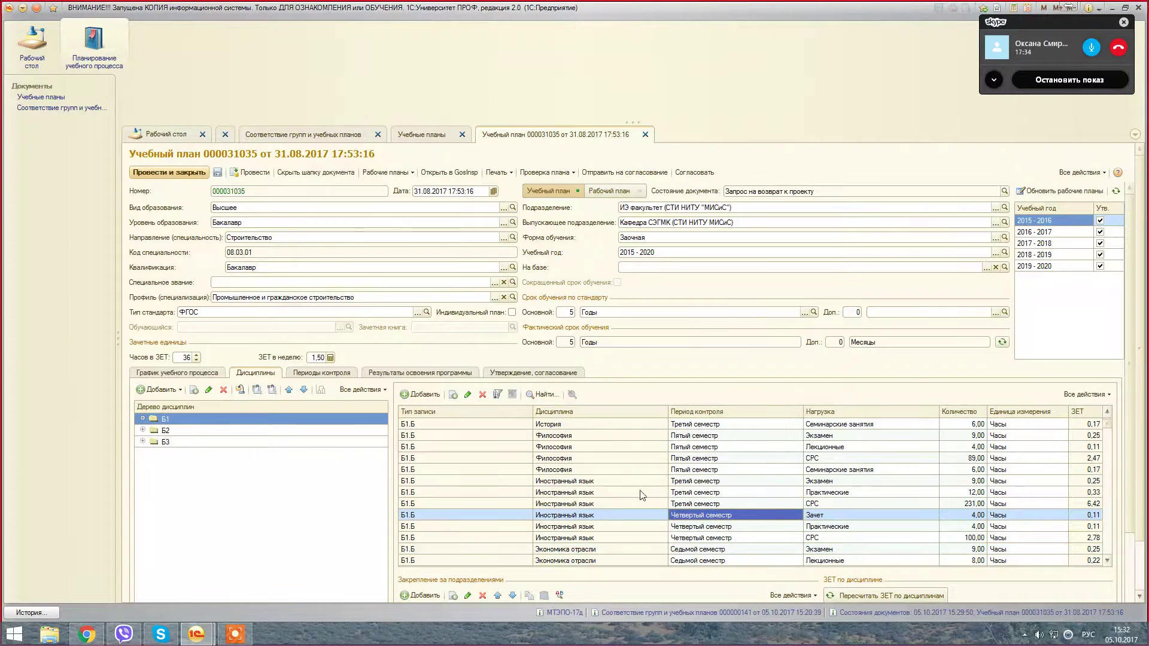
scroll(712, 550, "down", 5)
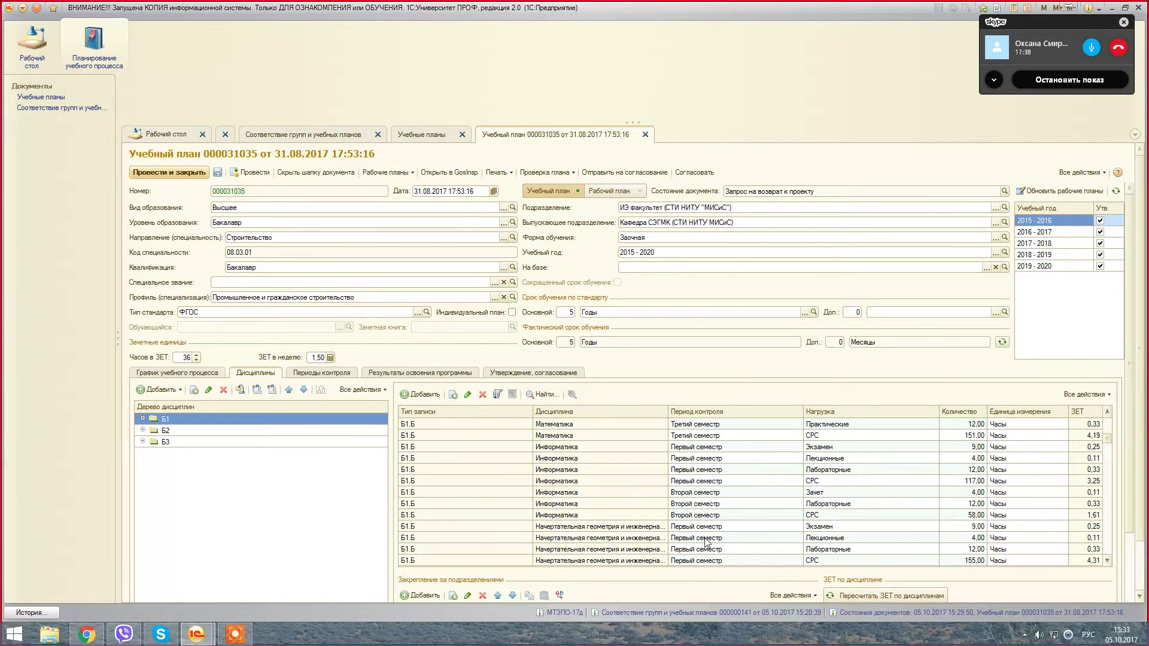
scroll(709, 539, "down", 10)
left_click(694, 537)
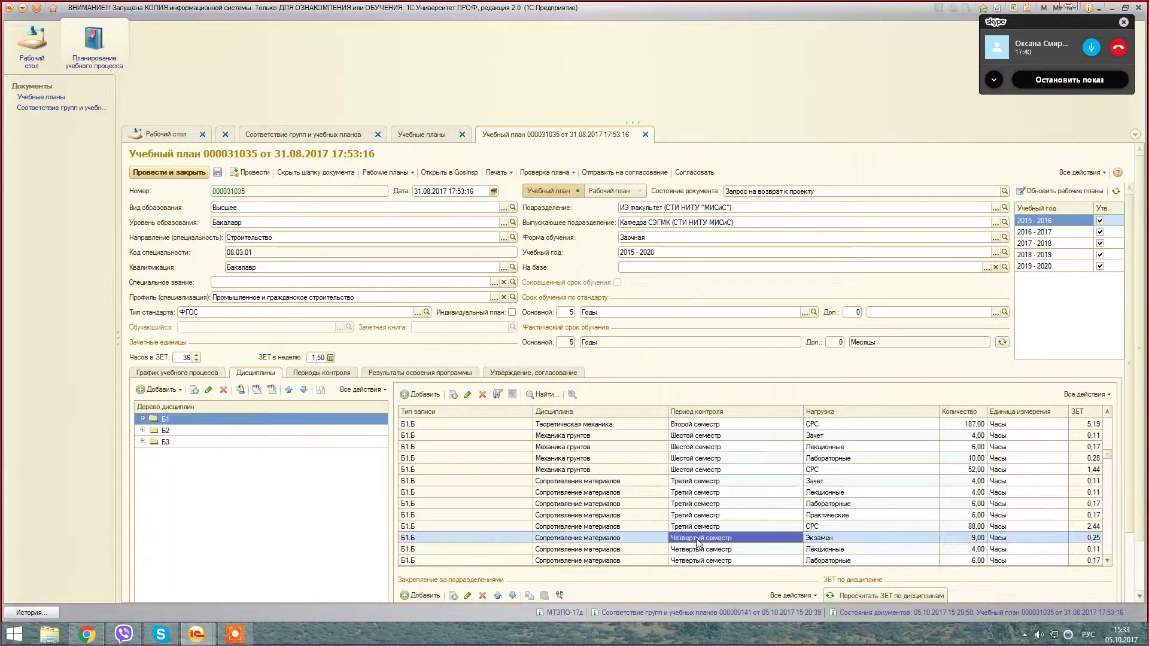
scroll(772, 500, "down", 1)
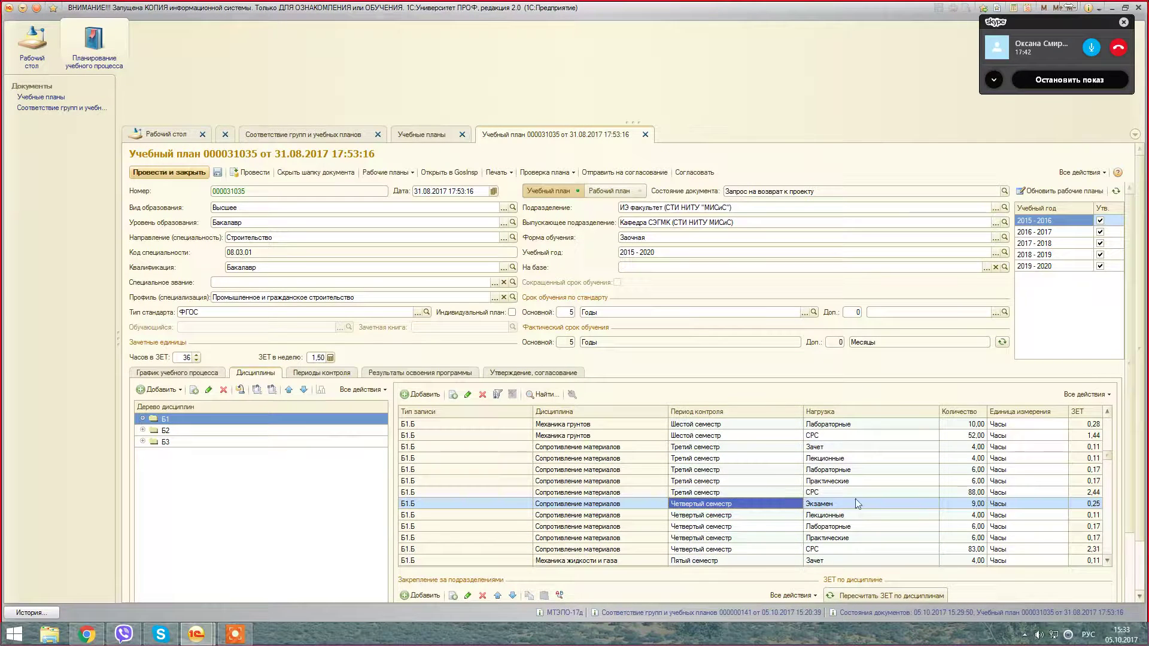
left_click(910, 528)
left_click(973, 527)
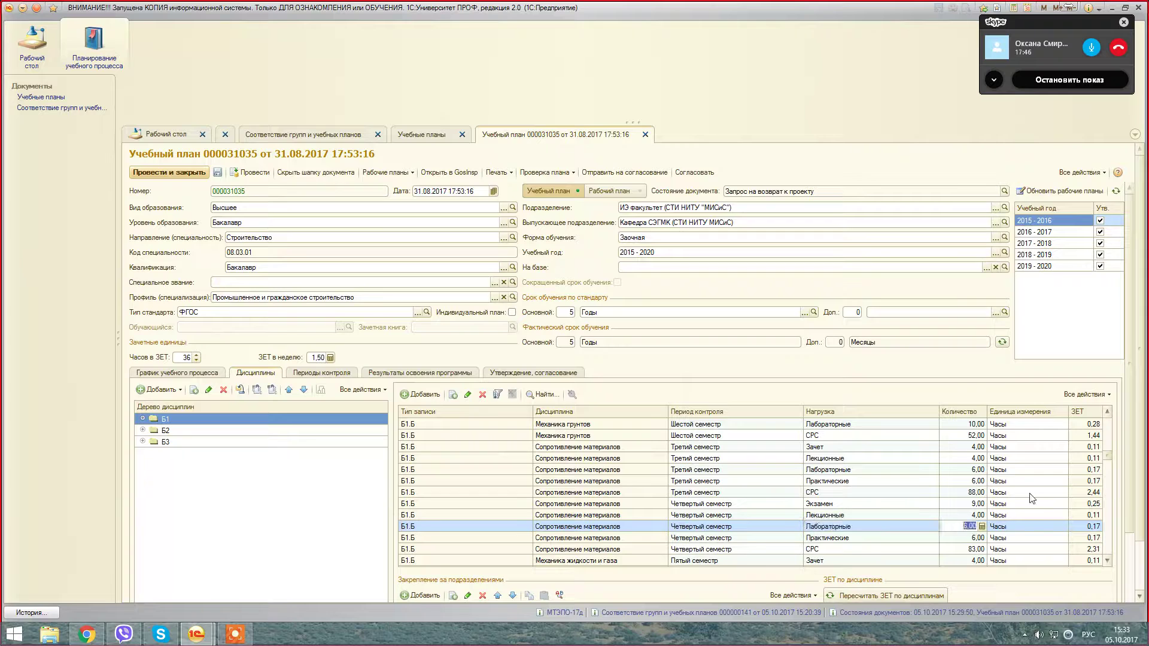
type("8")
left_click(877, 505)
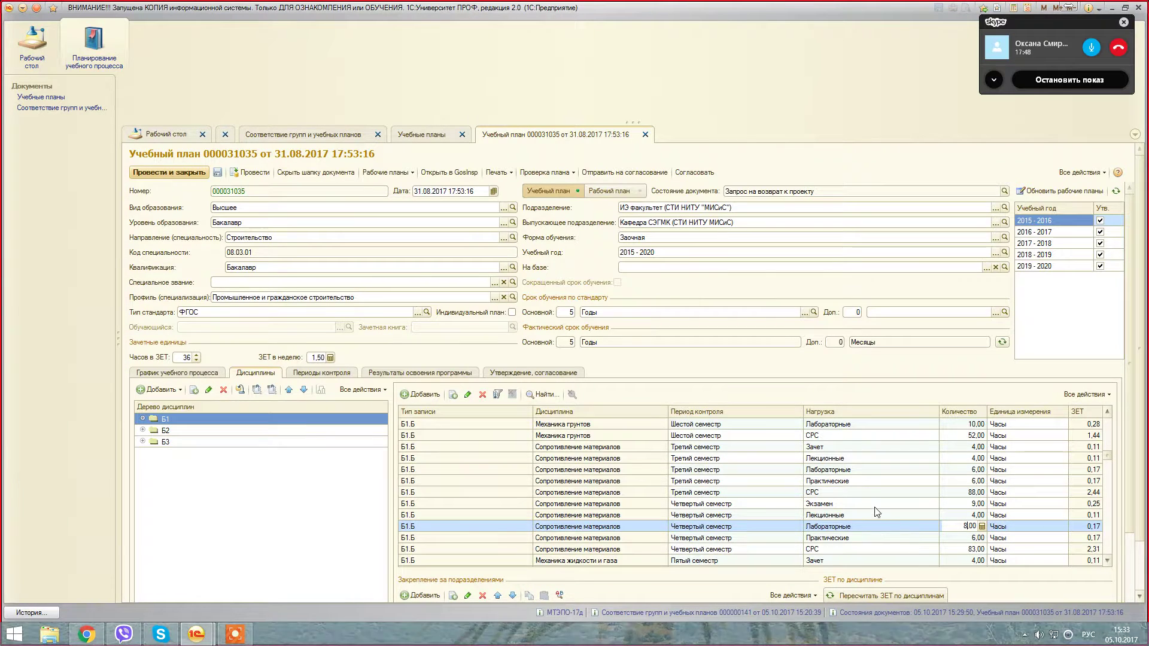
Step: Change the fourth-semester exam row's control type to Зачет с оценкой
left_click(871, 526)
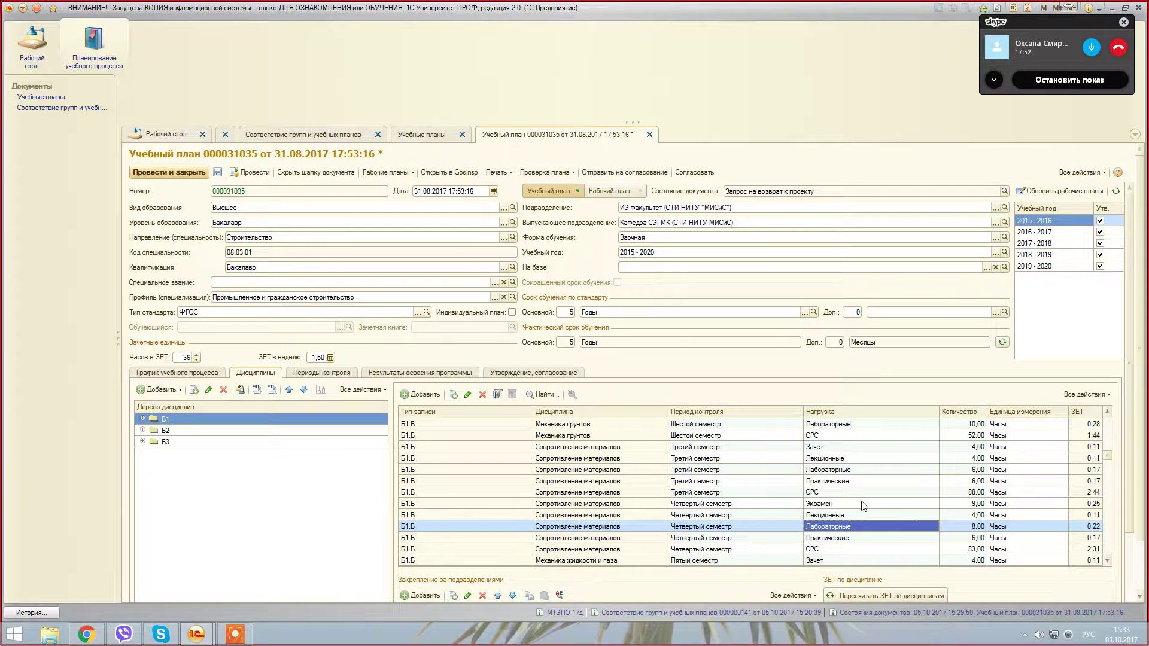
double_click(903, 504)
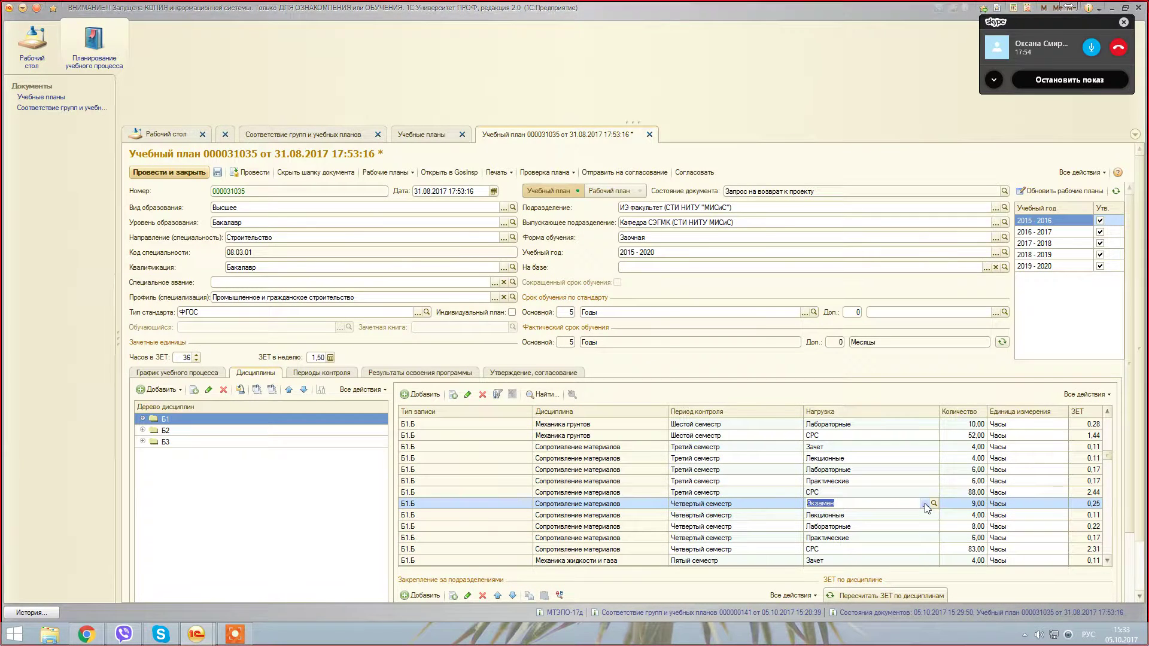
left_click(925, 504)
key("Return")
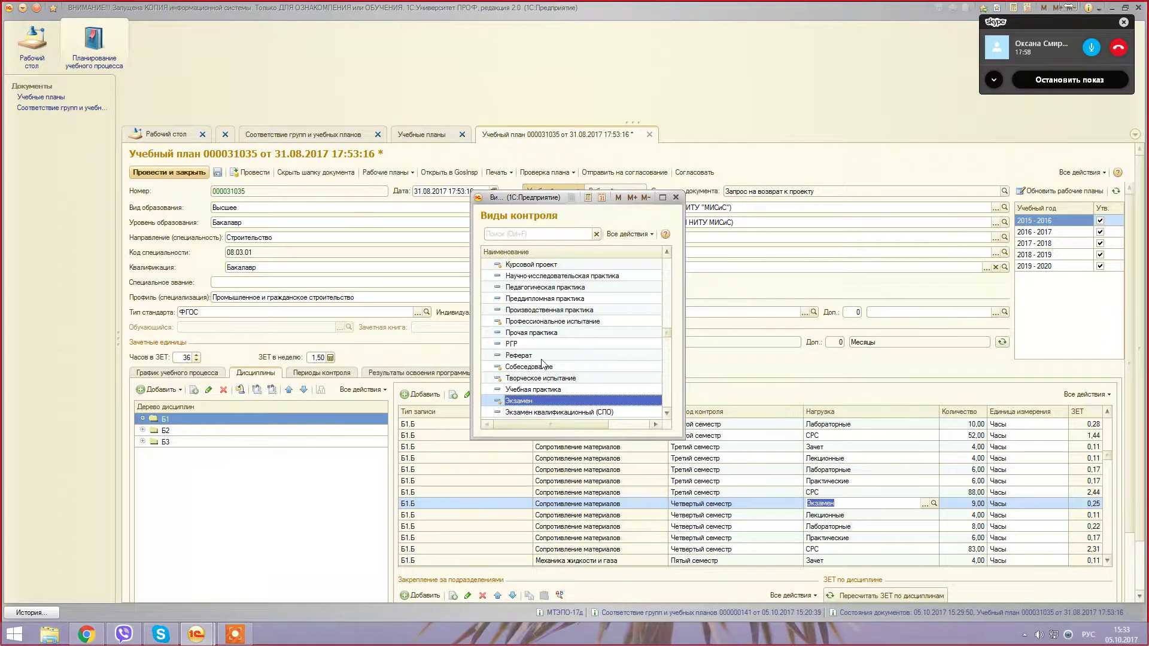
scroll(542, 361, "up", 5)
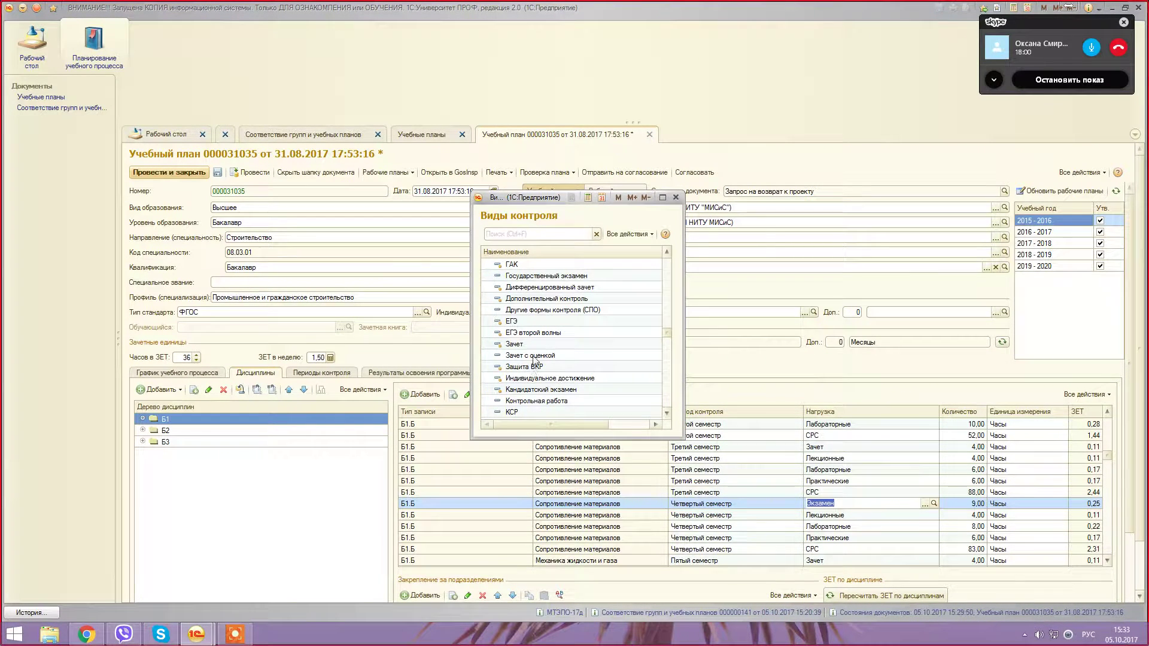
left_click(534, 357)
double_click(534, 357)
left_click(749, 470)
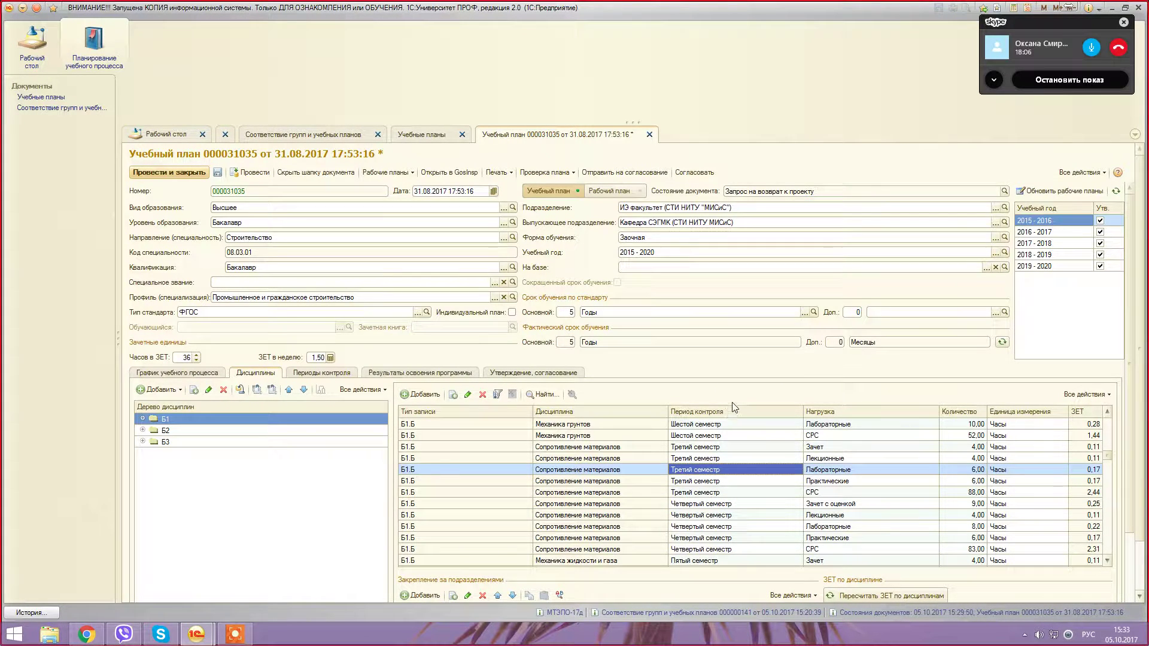
Step: Try saving the curriculum and dismiss the changed-by-another-user error
left_click(218, 173)
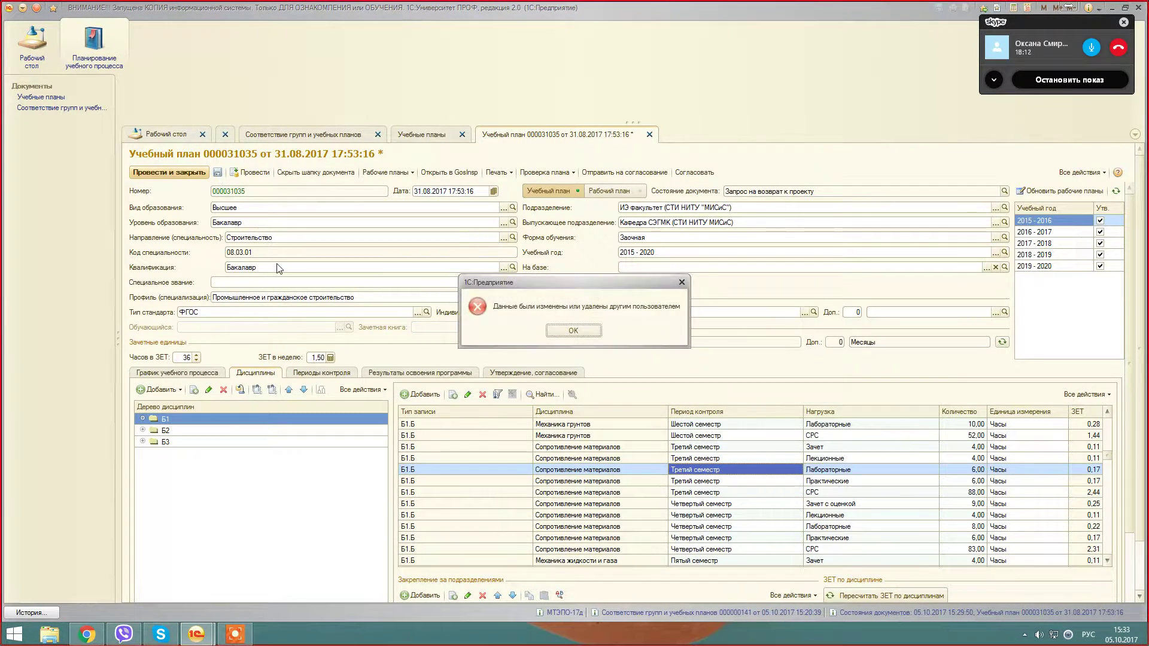
left_click(570, 331)
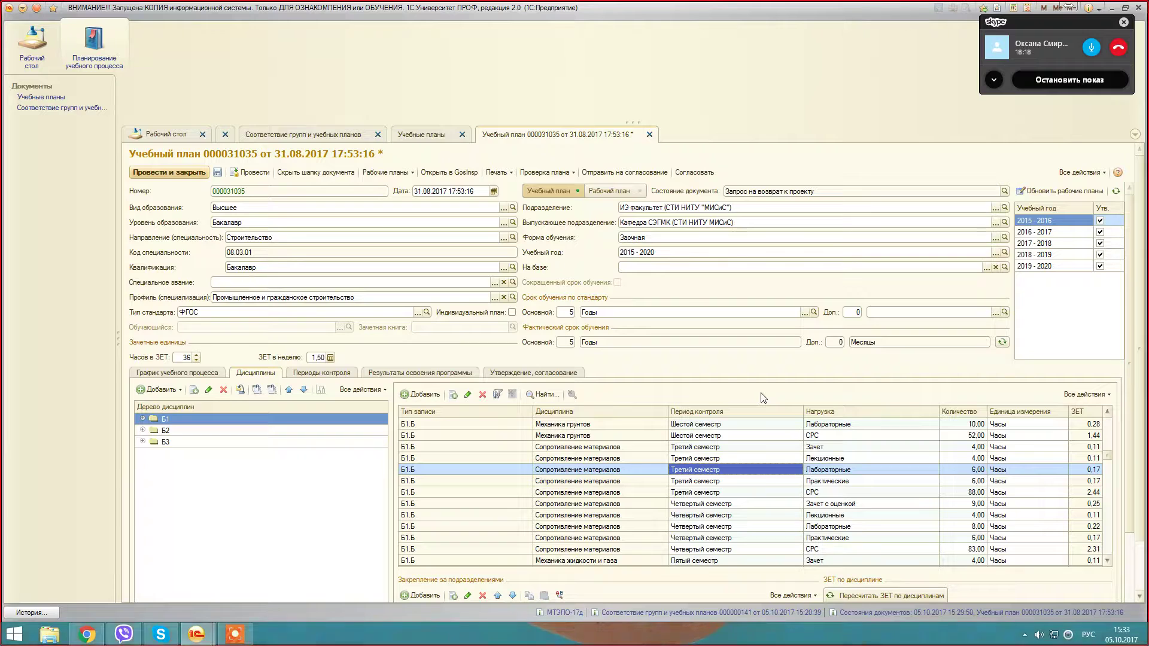
left_click(785, 517)
scroll(806, 504, "down", 5)
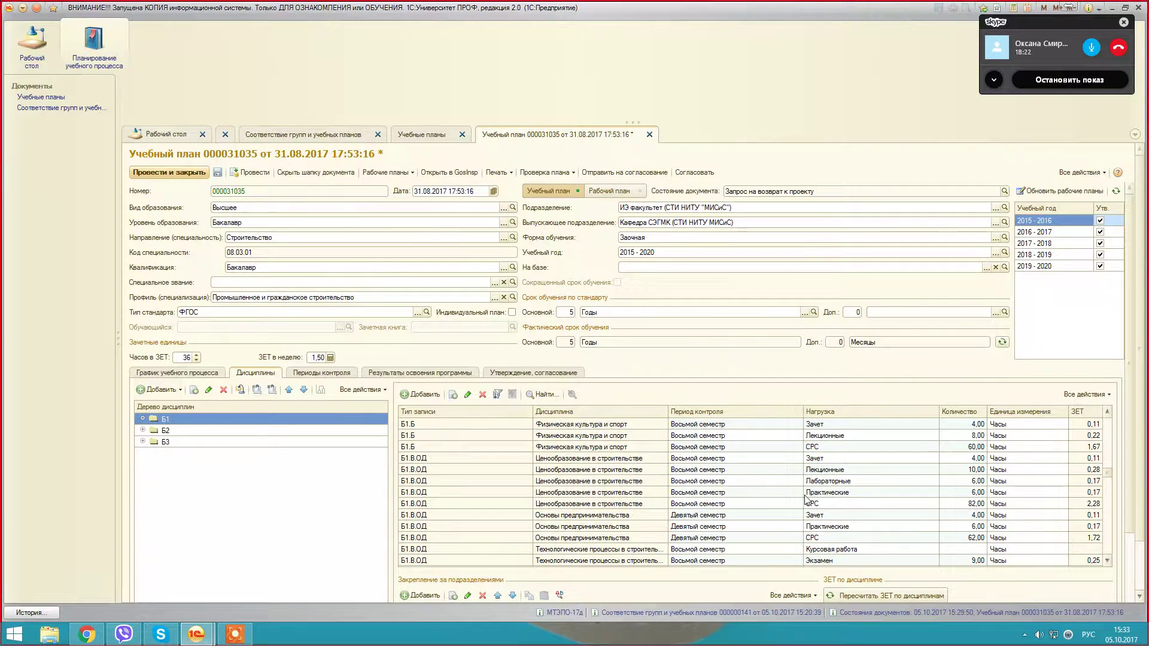
left_click(741, 492)
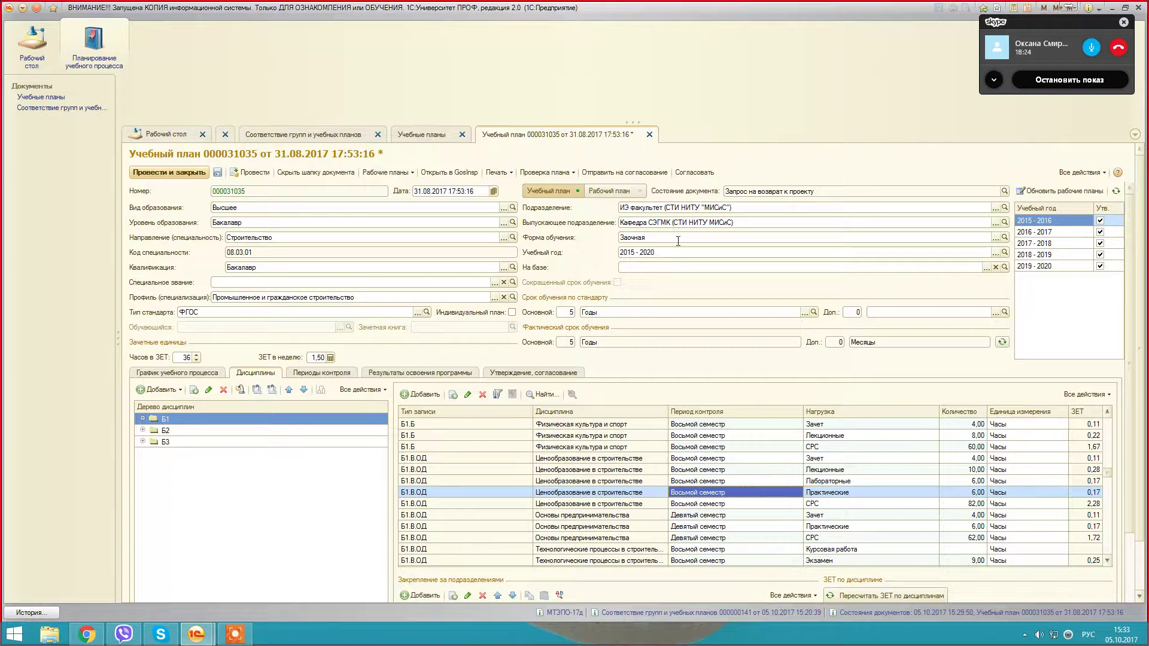
Step: Close curriculum 000031035 without saving changes, then reopen it from the list
left_click(649, 135)
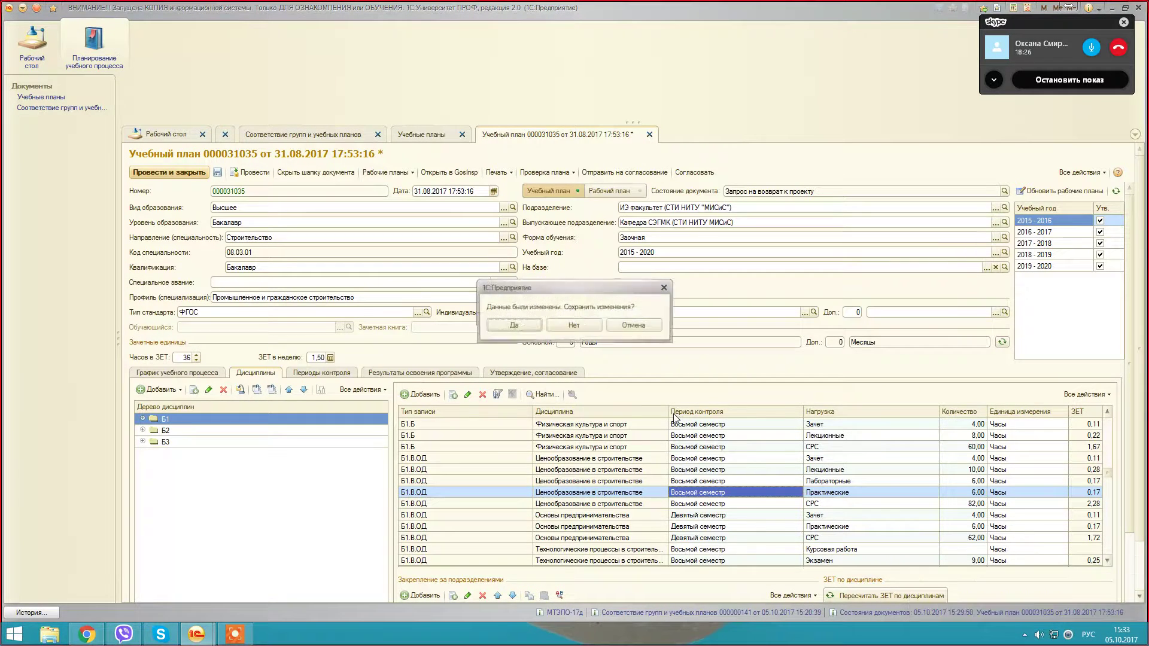
left_click(586, 326)
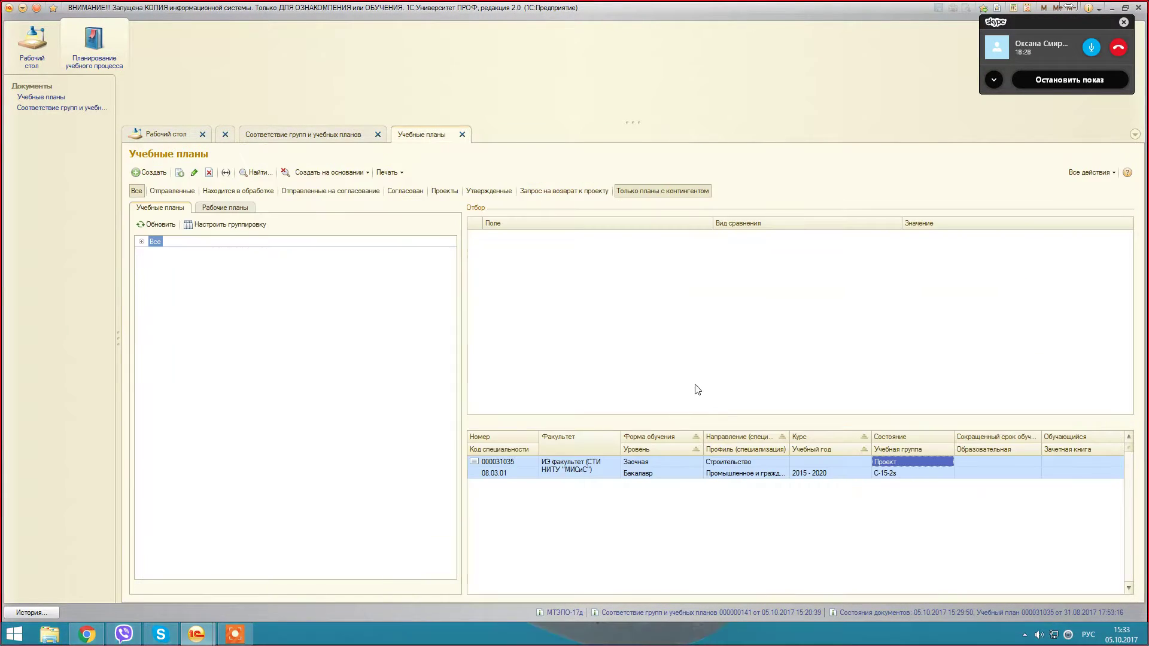
double_click(886, 475)
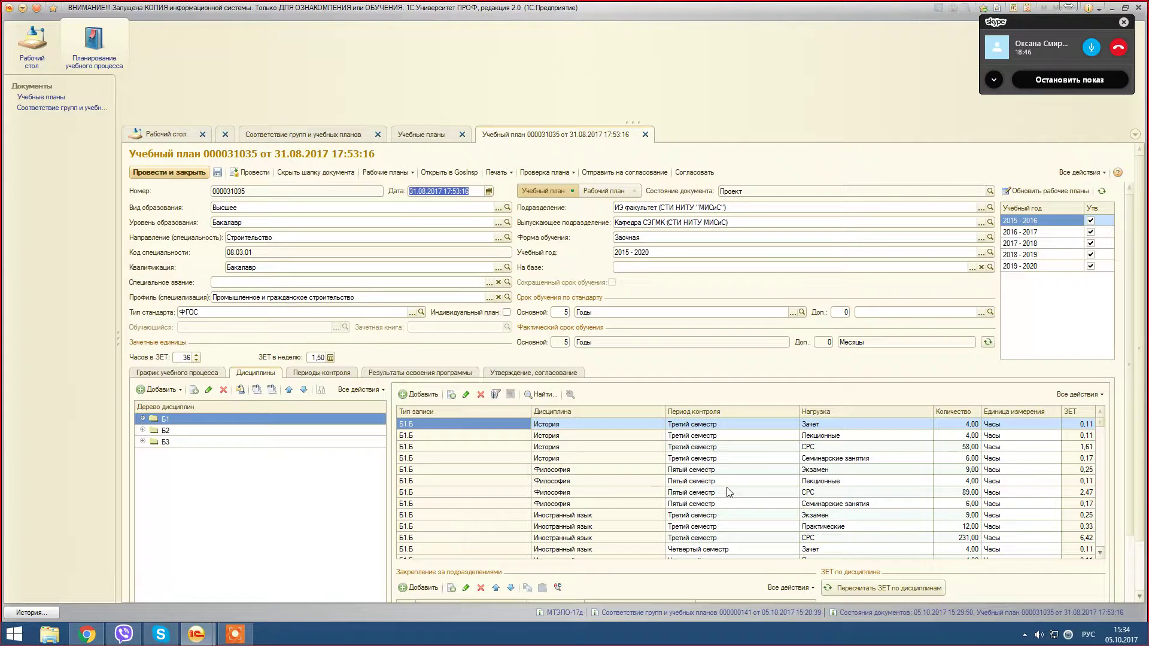
Step: Set Основы экономических теорий practical hours to 16 and save curriculum 000031035
scroll(729, 492, "down", 5)
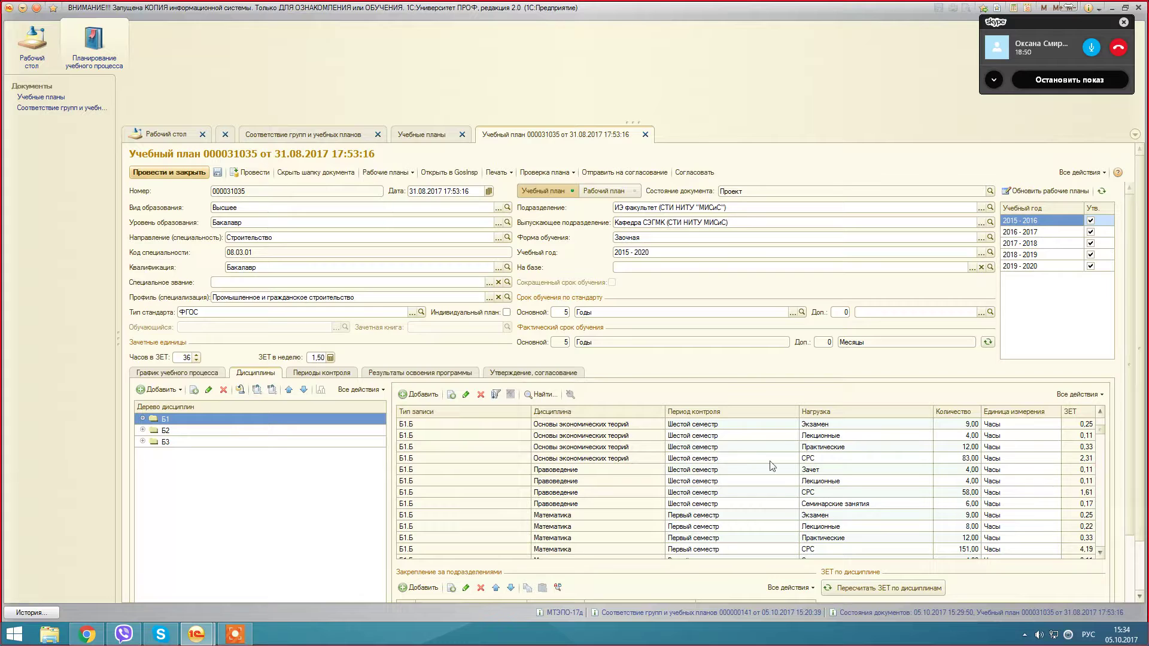
left_click(778, 449)
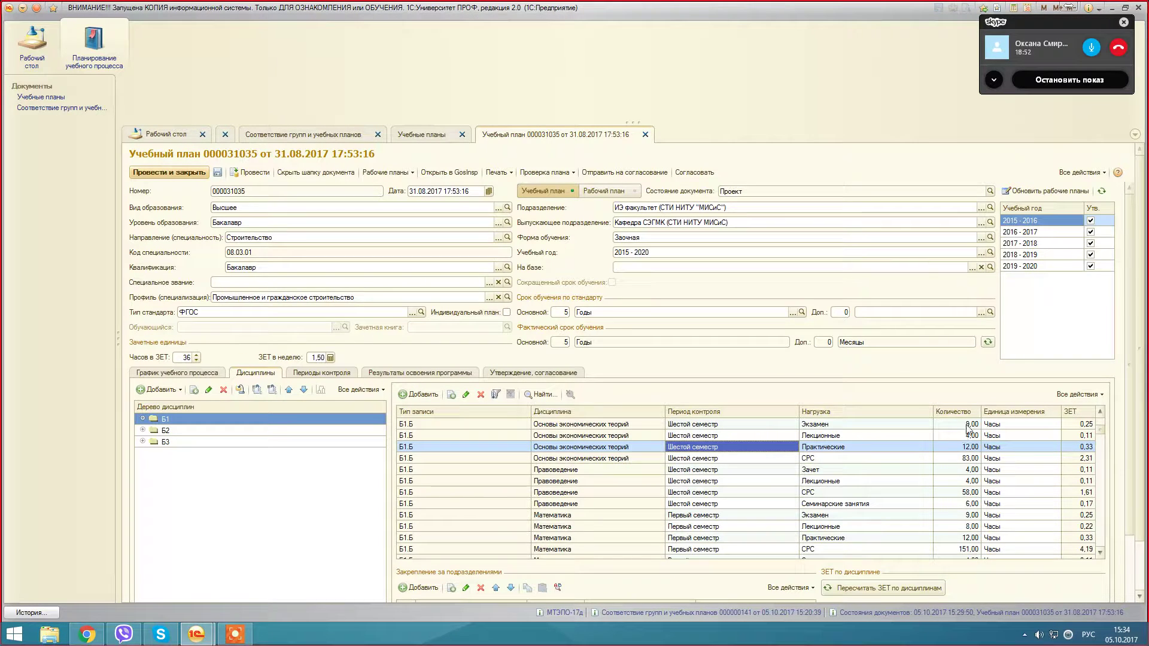
double_click(963, 448)
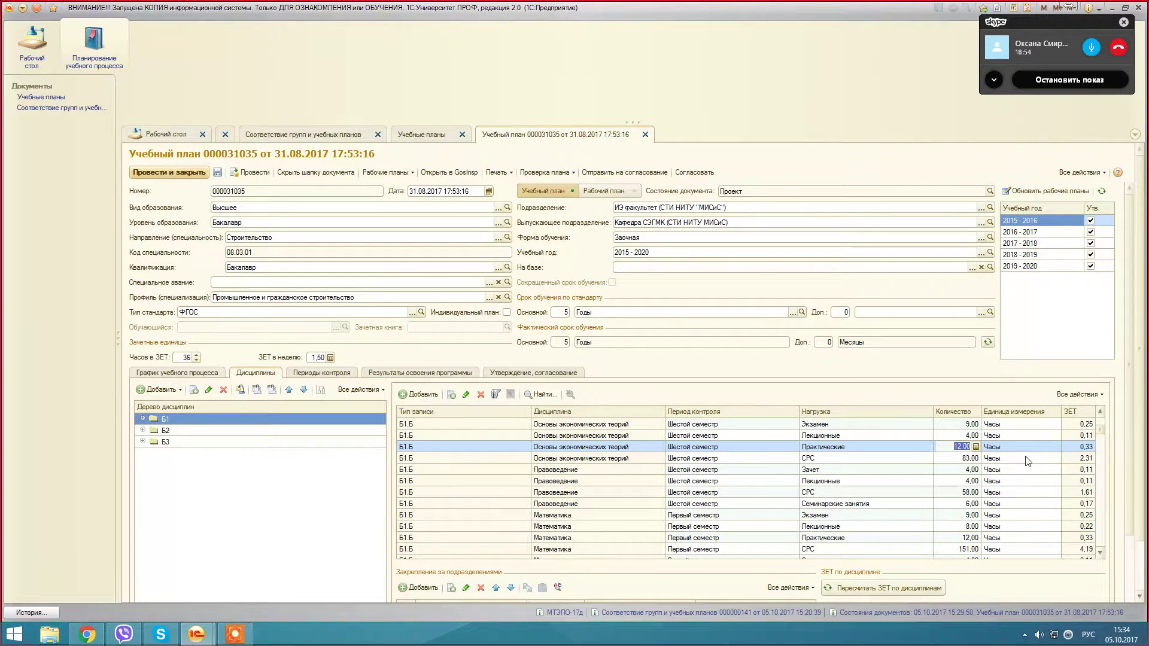
type("16")
left_click(923, 425)
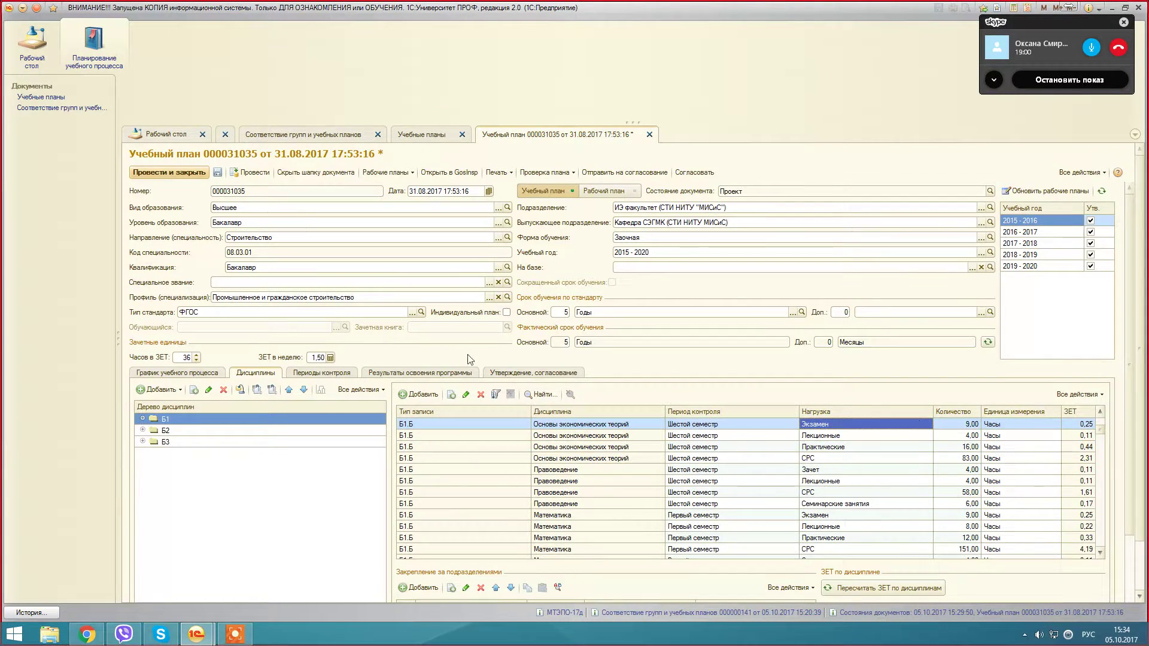
left_click(217, 173)
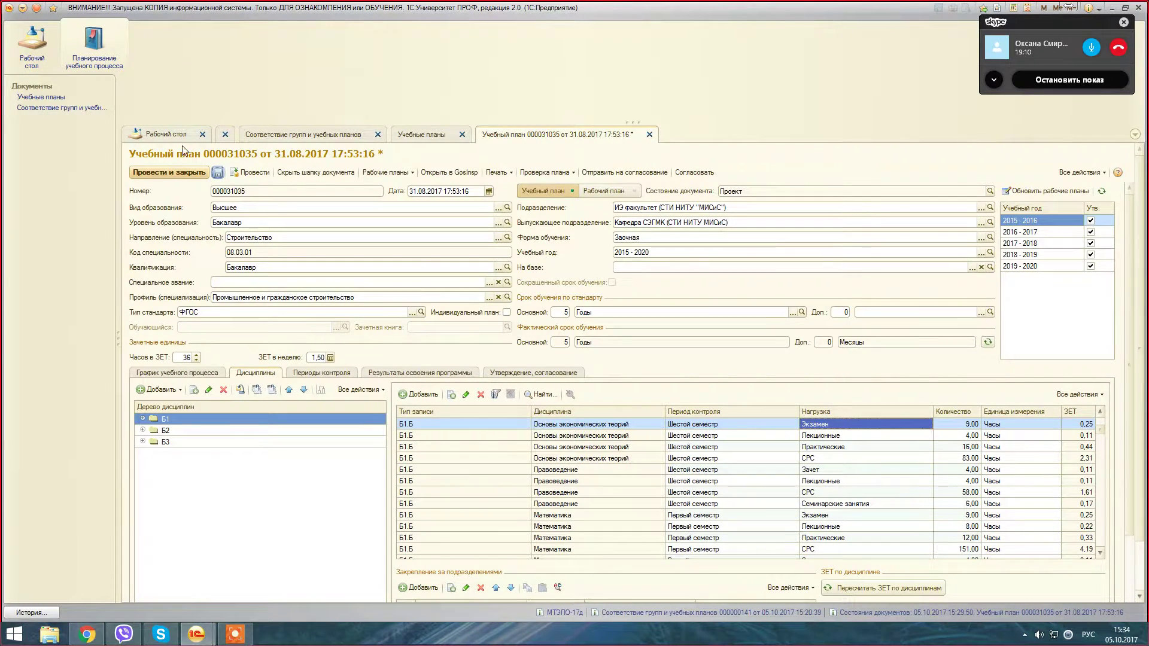
left_click(217, 173)
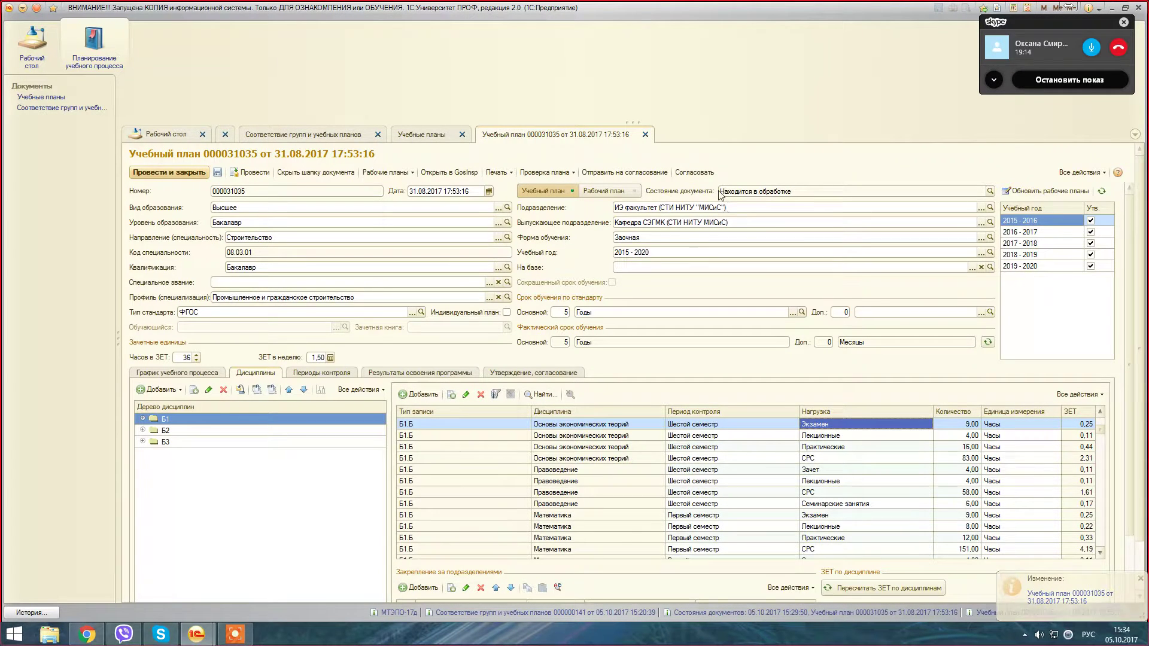
Step: Check the plan's new «Находится в обработке» state and open its approval form
left_click(809, 192)
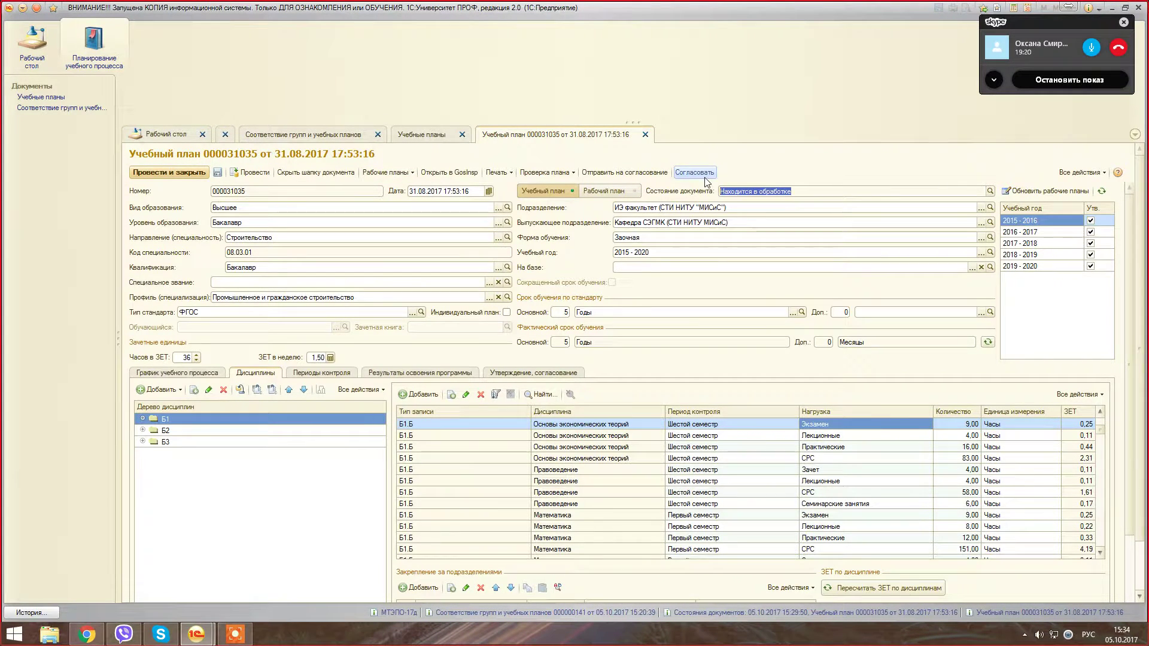
left_click(647, 176)
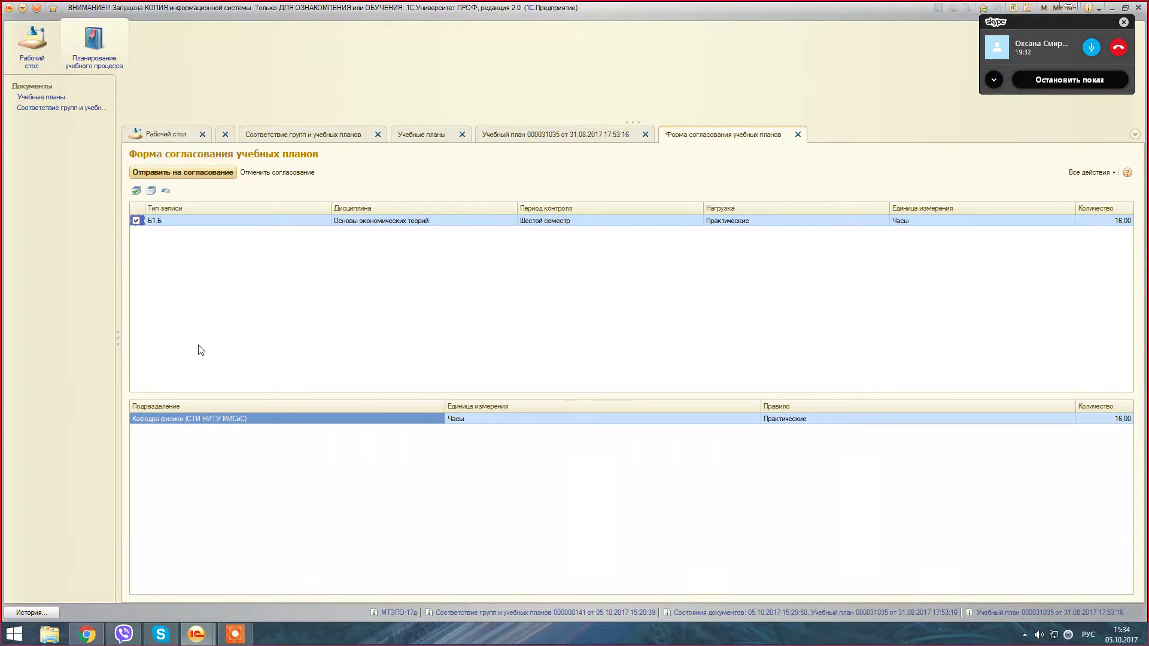
Step: Review the Б1.Б Основы экономических теорий 16,00-hour row and send it for approval
left_click(168, 225)
left_click(411, 223)
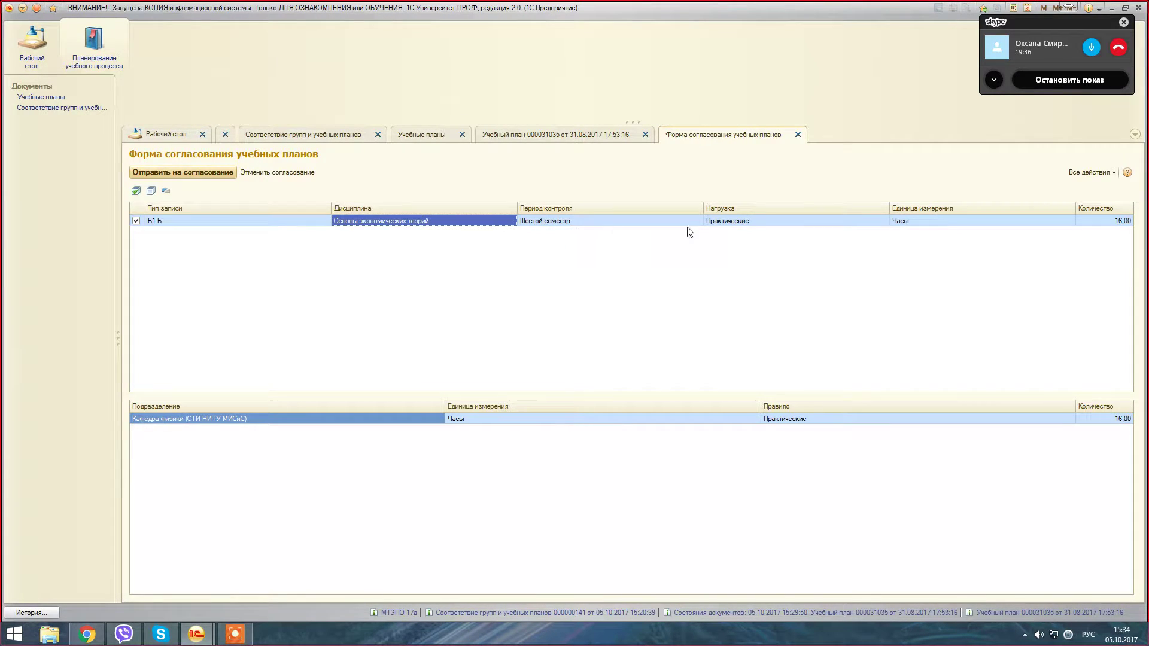
left_click(1126, 220)
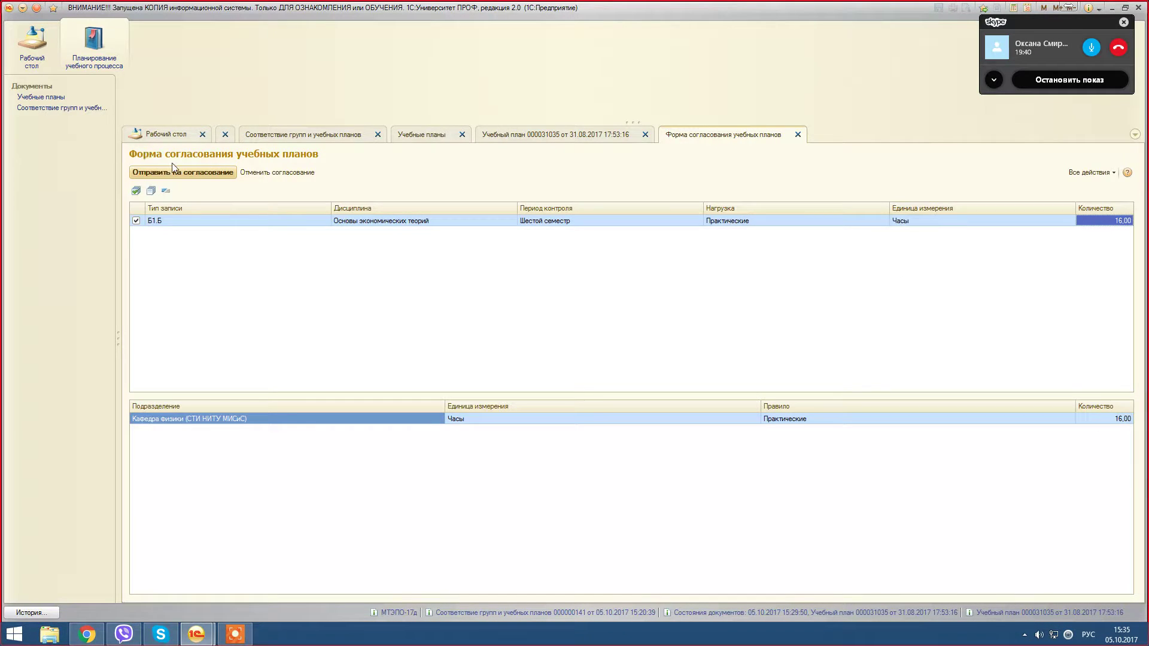
left_click(188, 178)
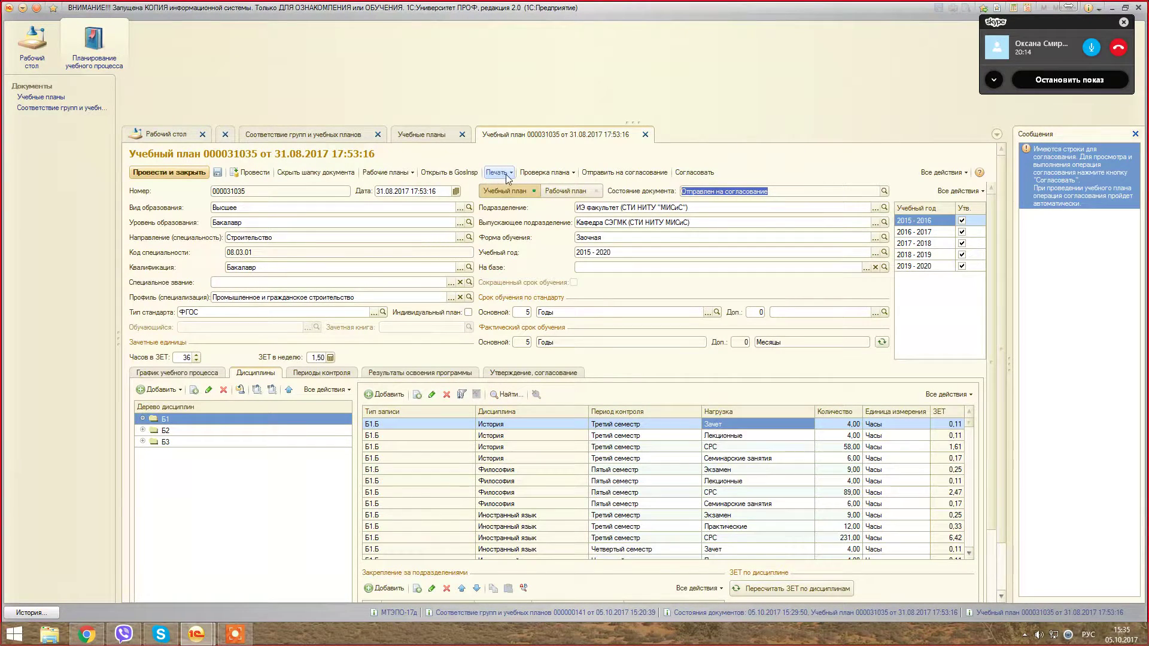
Step: Choose the «Служебная записка на изменение учебного плана» print form and generate it
left_click(512, 174)
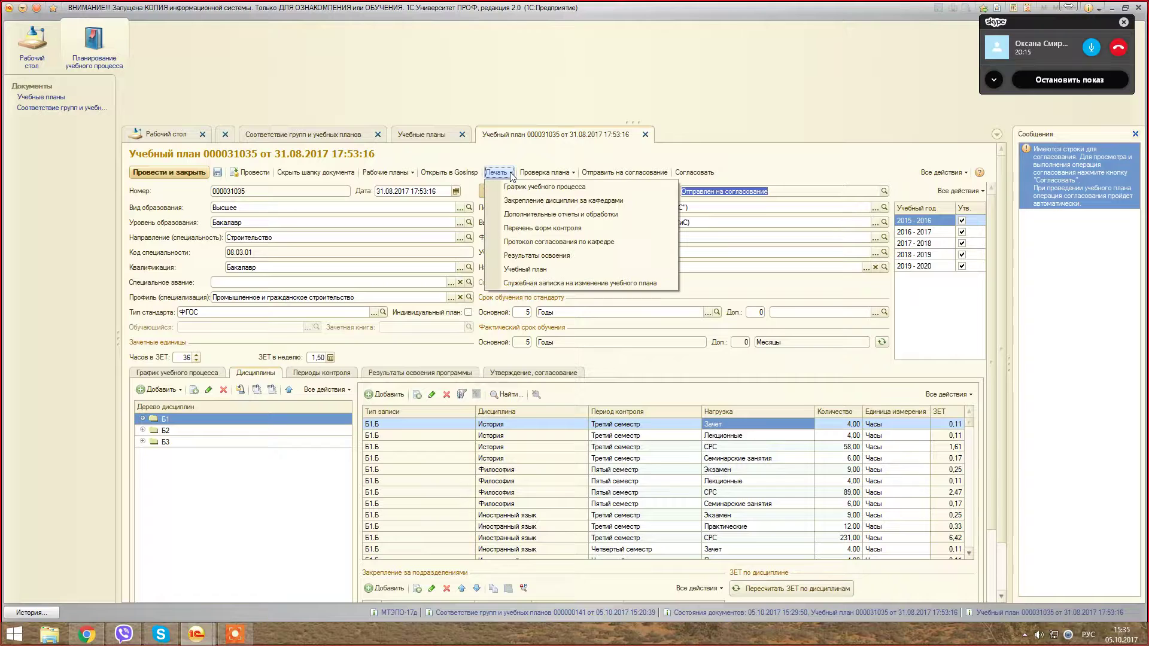
left_click(548, 286)
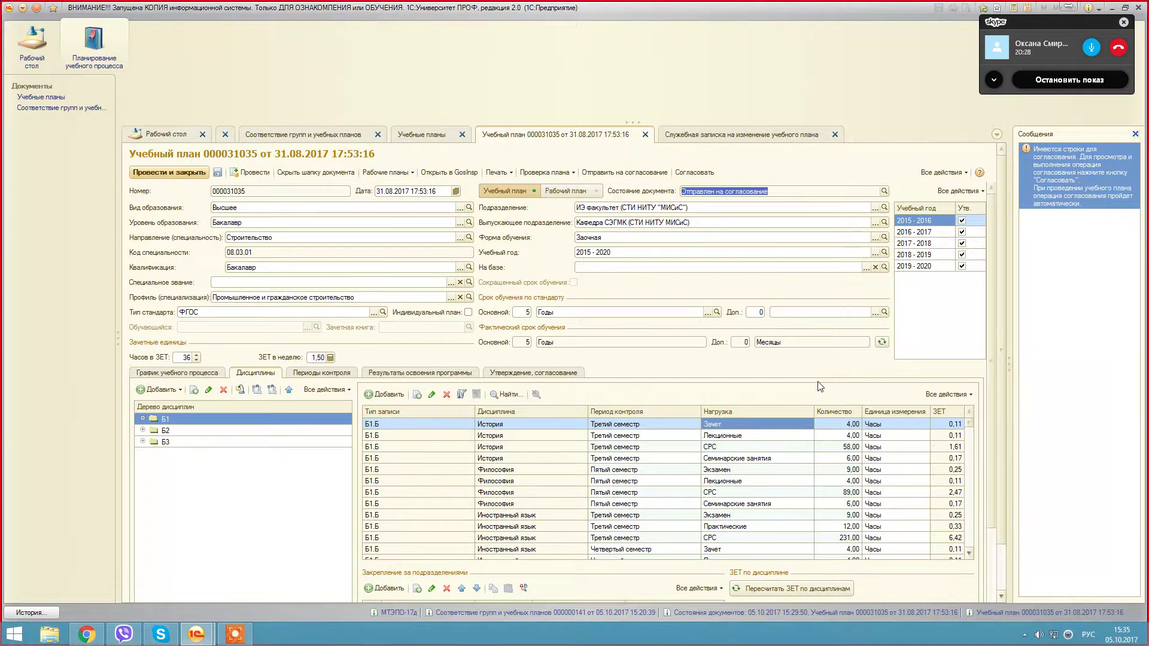
left_click(786, 128)
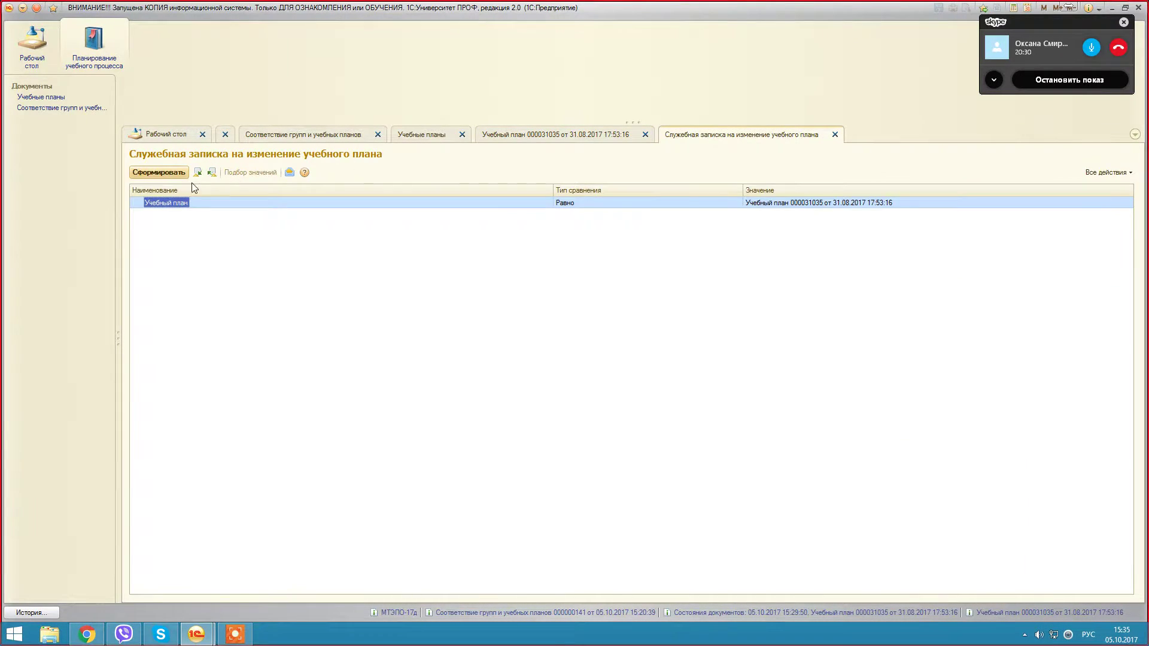
left_click(159, 172)
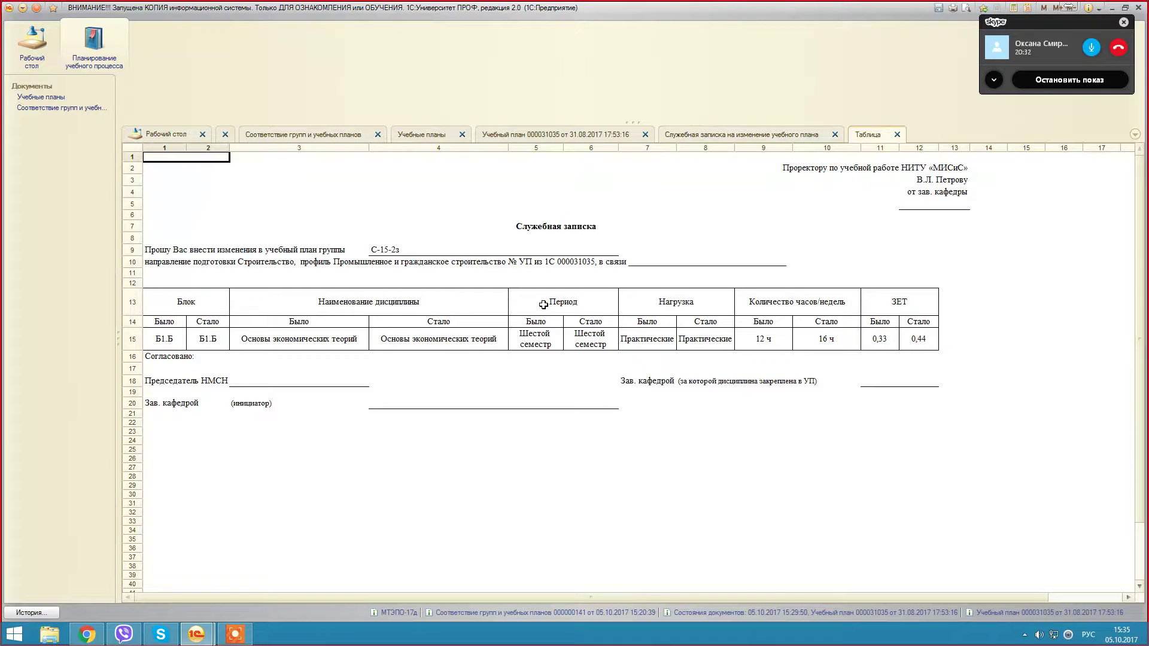
Step: Review the memo's addressee, sender, title, group С-15-2з and direction line, then return to settings
left_click(804, 171)
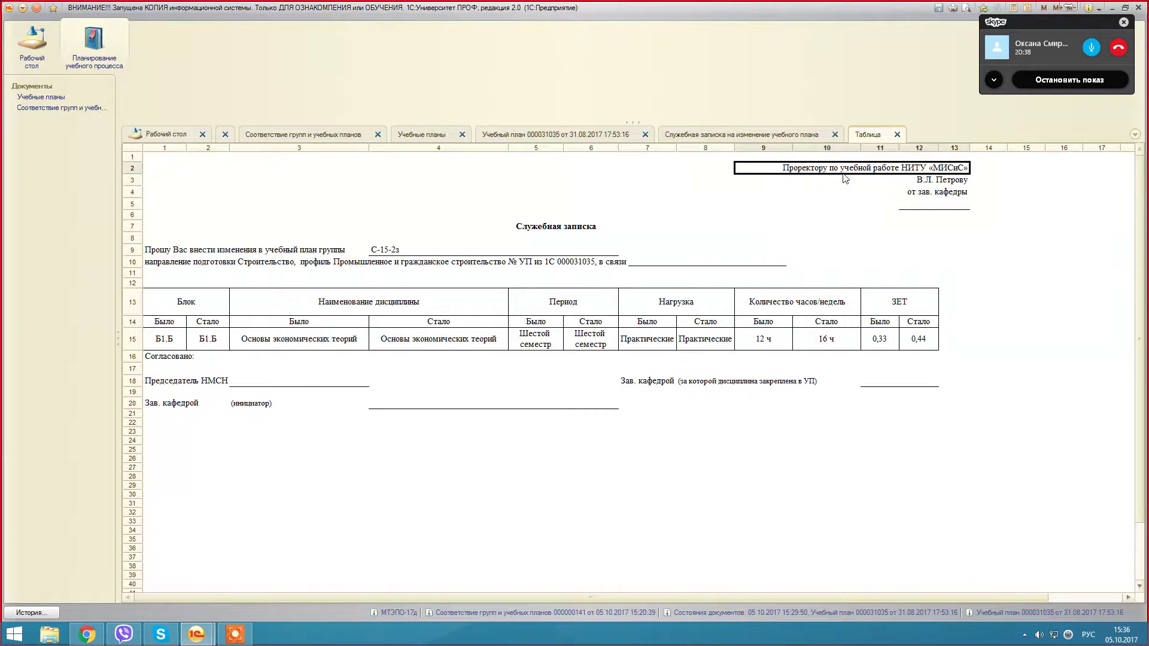
left_click(952, 187)
left_click(938, 234)
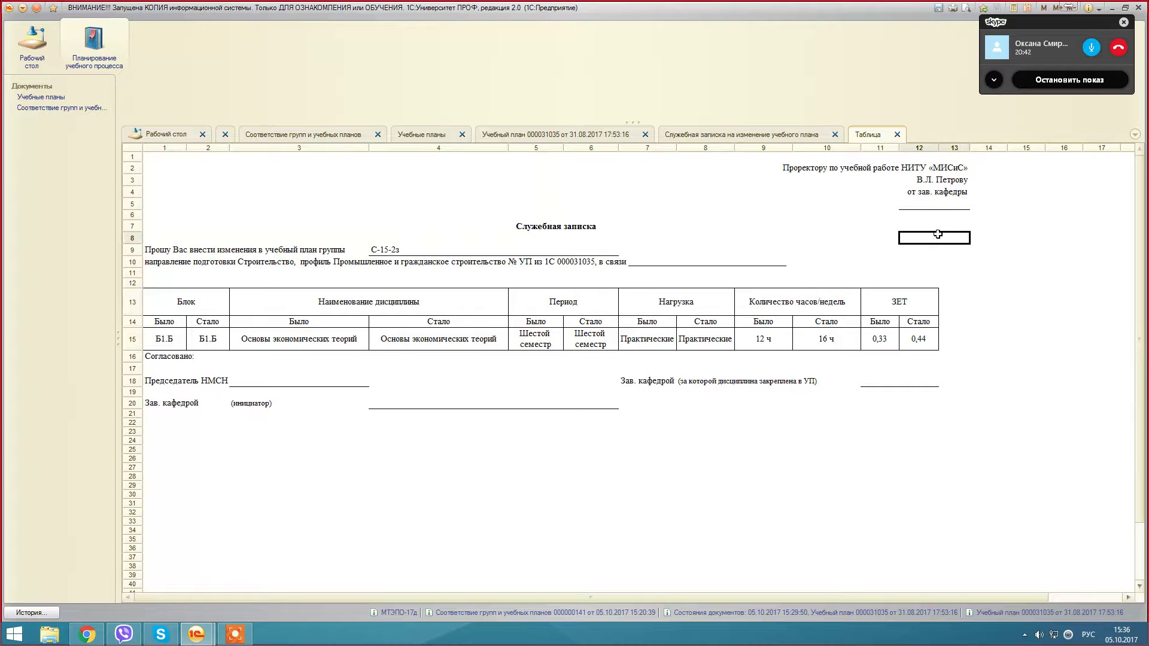
left_click(937, 213)
left_click(951, 217)
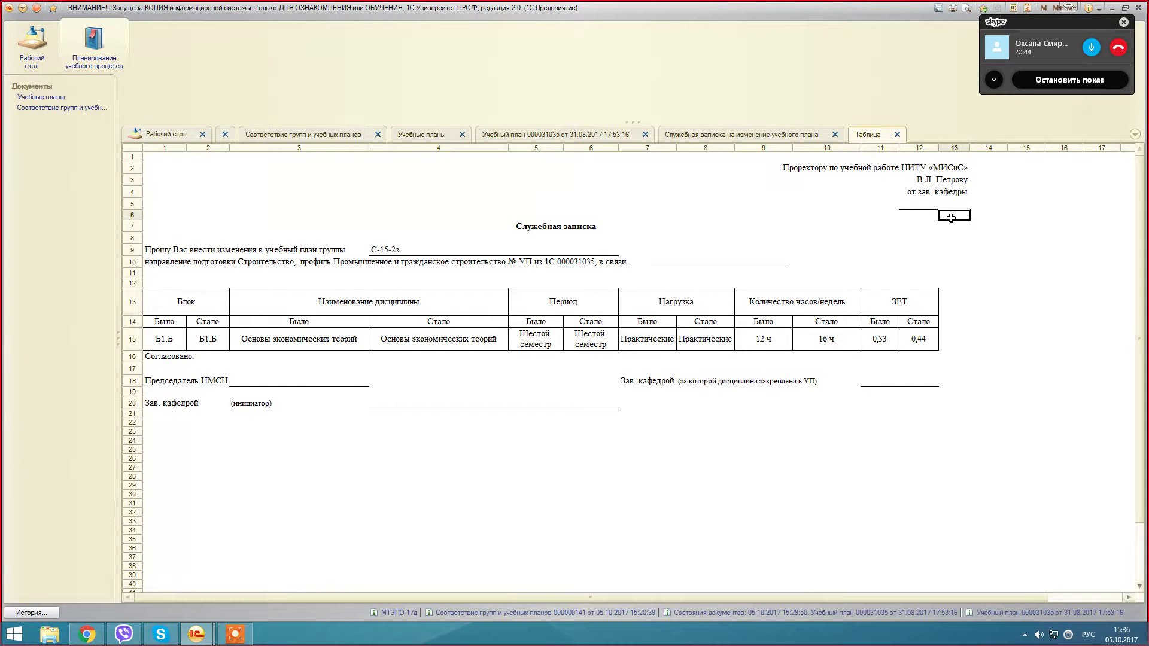
left_click(911, 228)
left_click_drag(906, 233, 909, 239)
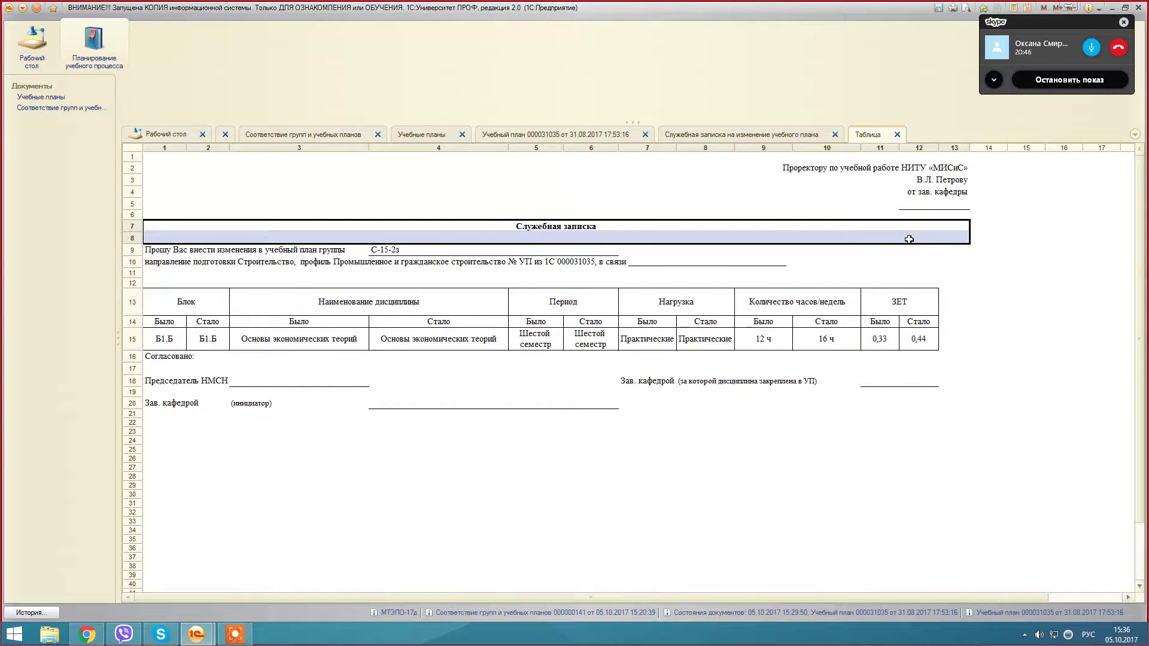
left_click(827, 214)
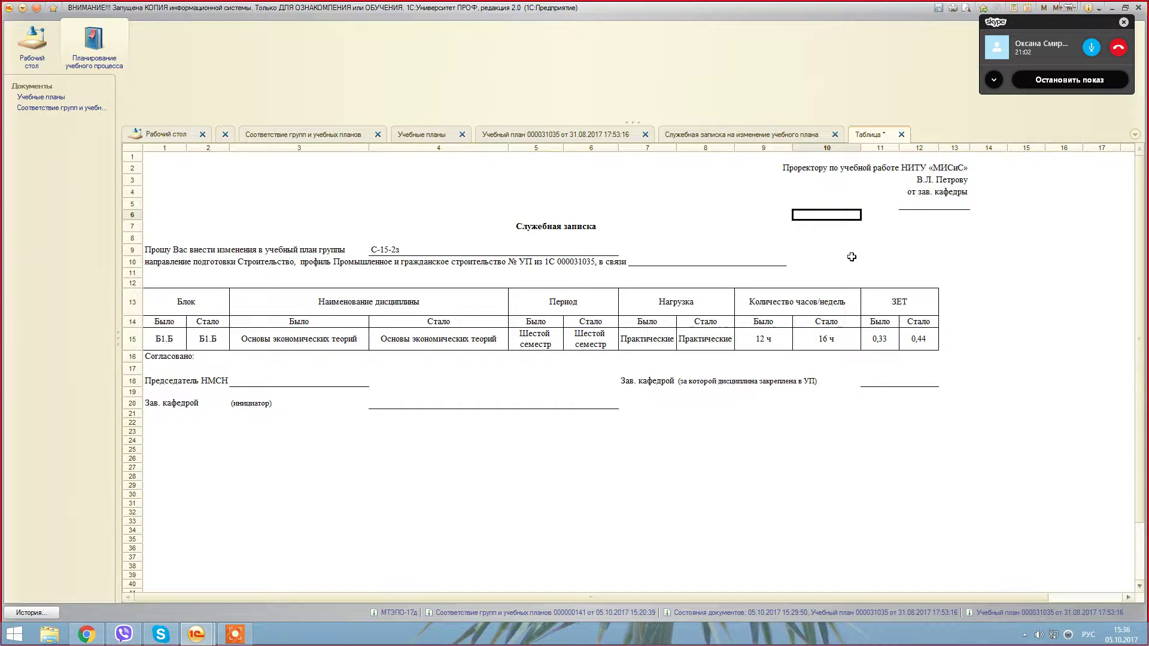
left_click(385, 248)
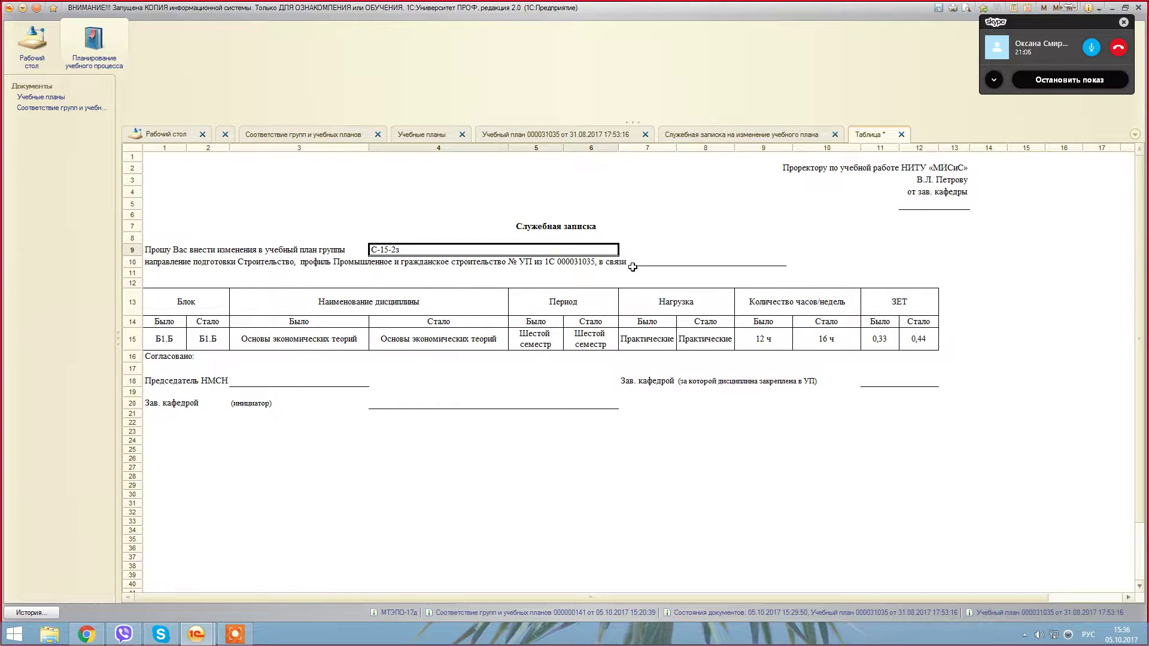
left_click(923, 201)
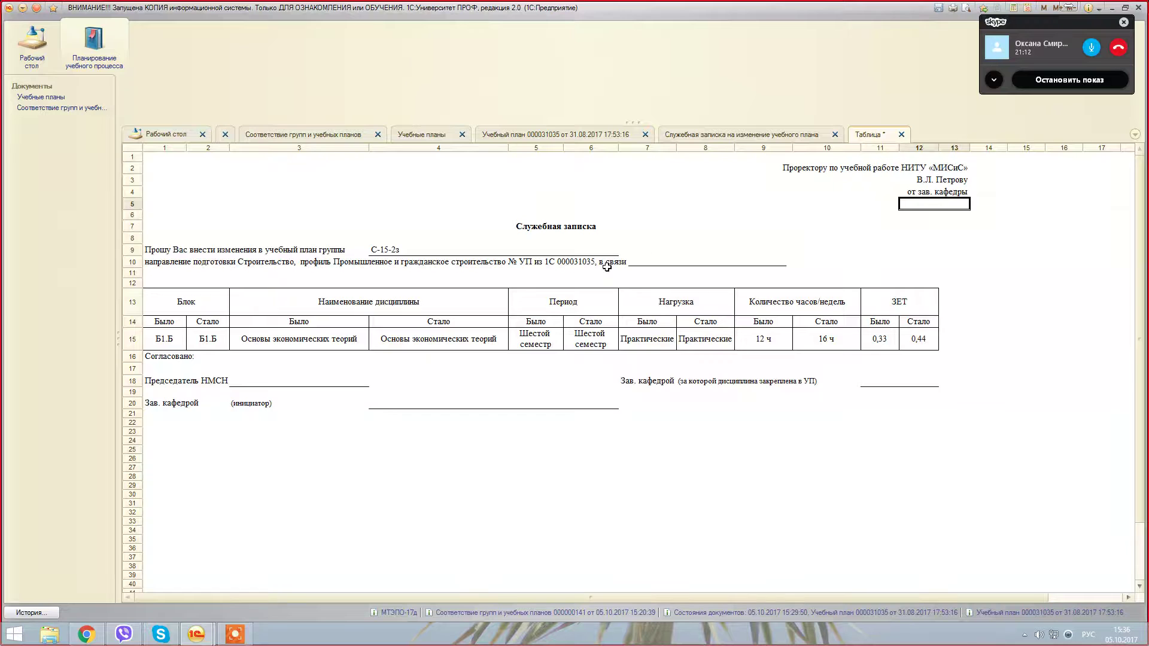
left_click(652, 261)
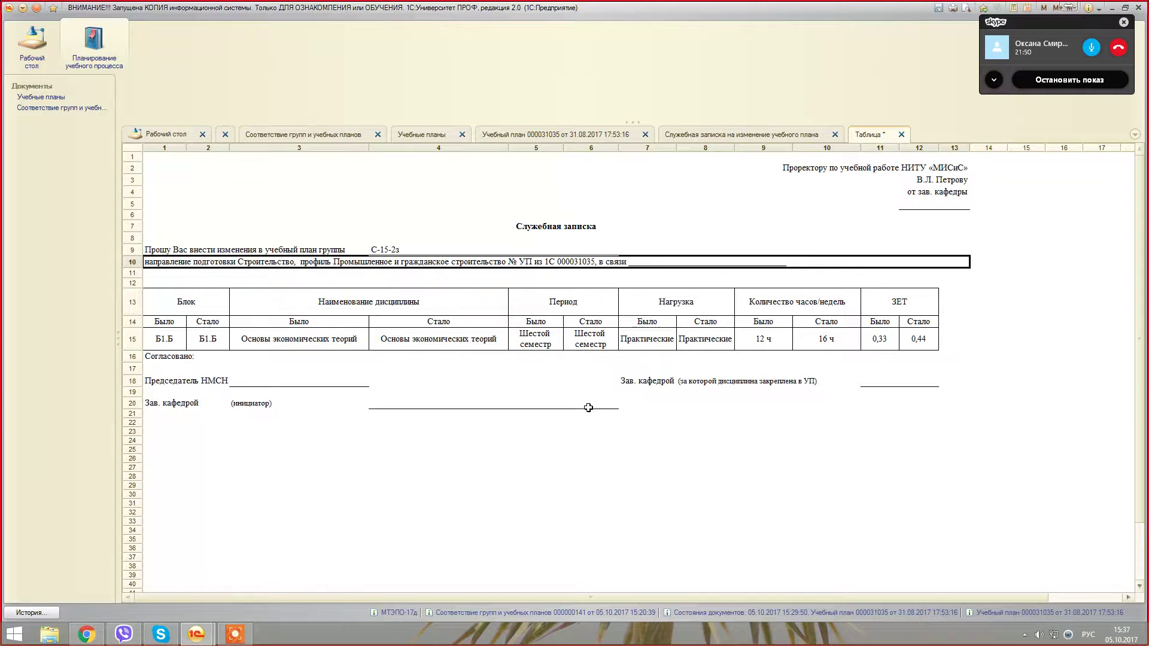
left_click(688, 135)
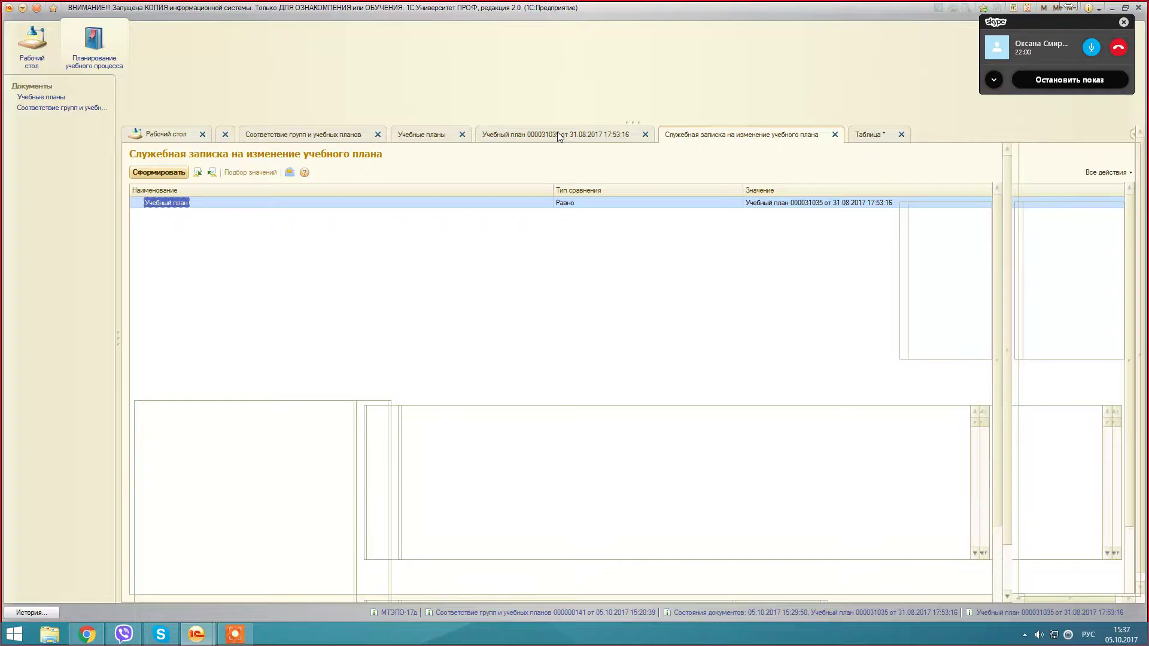
Step: Go to the Учебные планы list and check plan 000031035's approval status
left_click(600, 134)
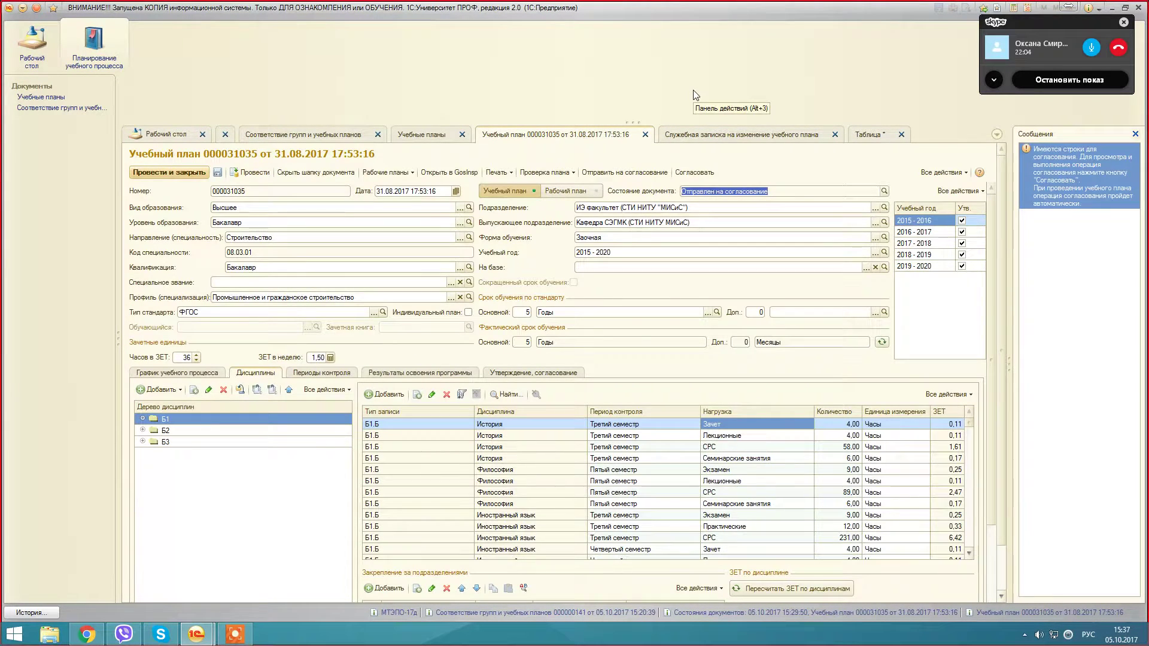
left_click(442, 133)
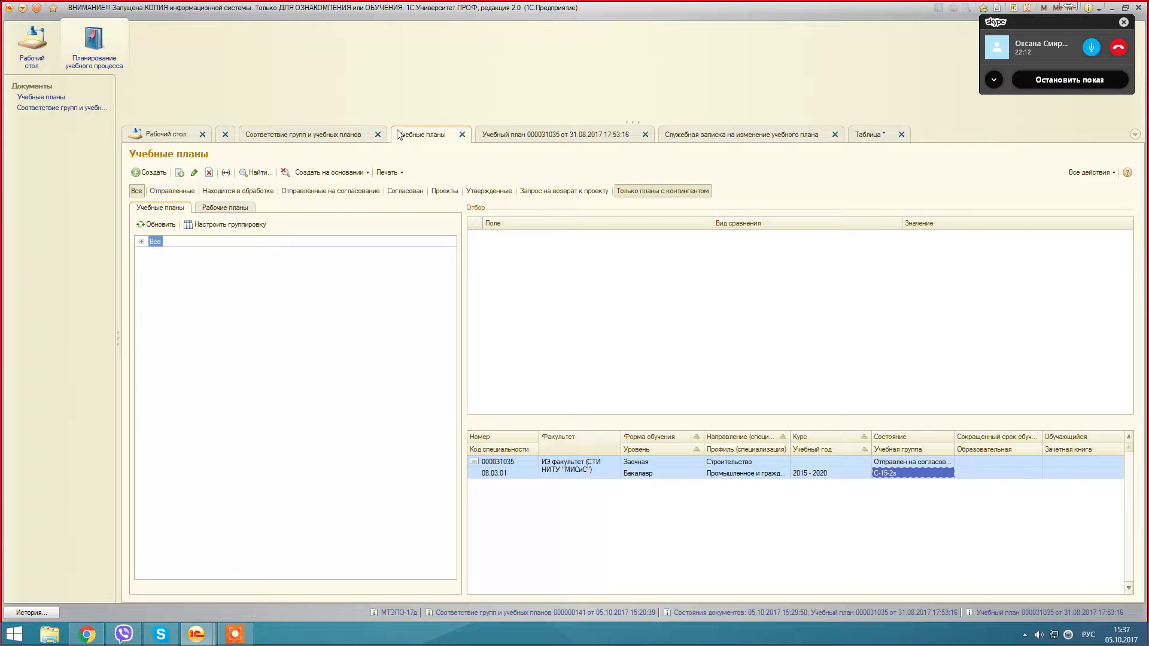
left_click(899, 461)
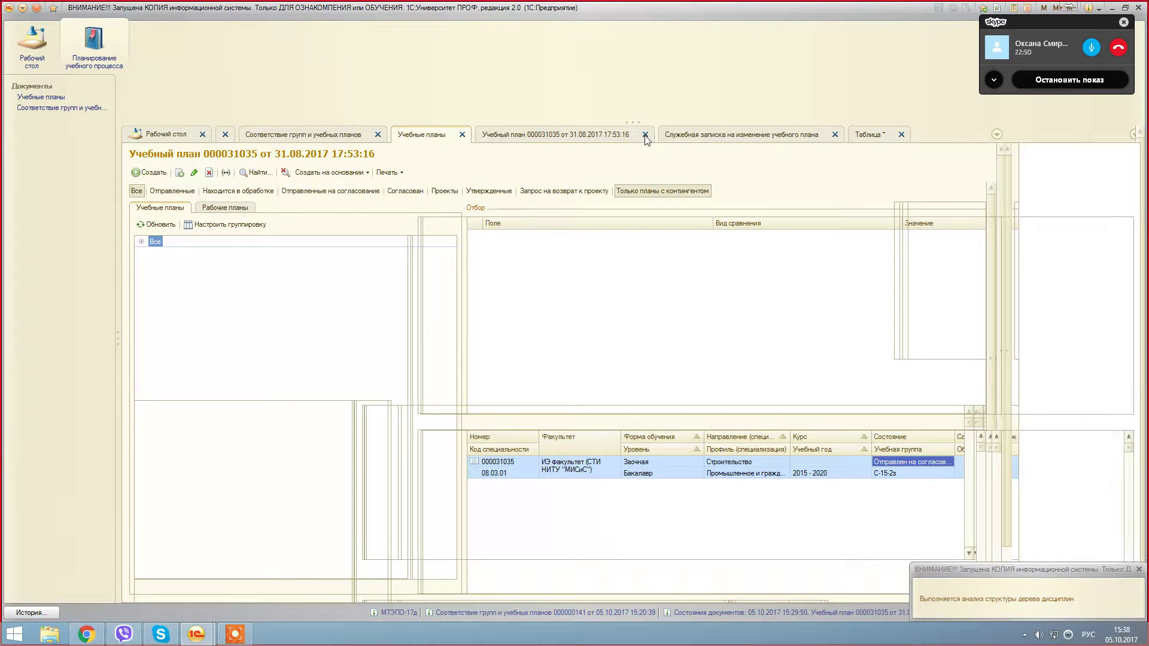
Step: Close the curriculum document and show the generated 12 ч → 16 ч change memo again
left_click(645, 135)
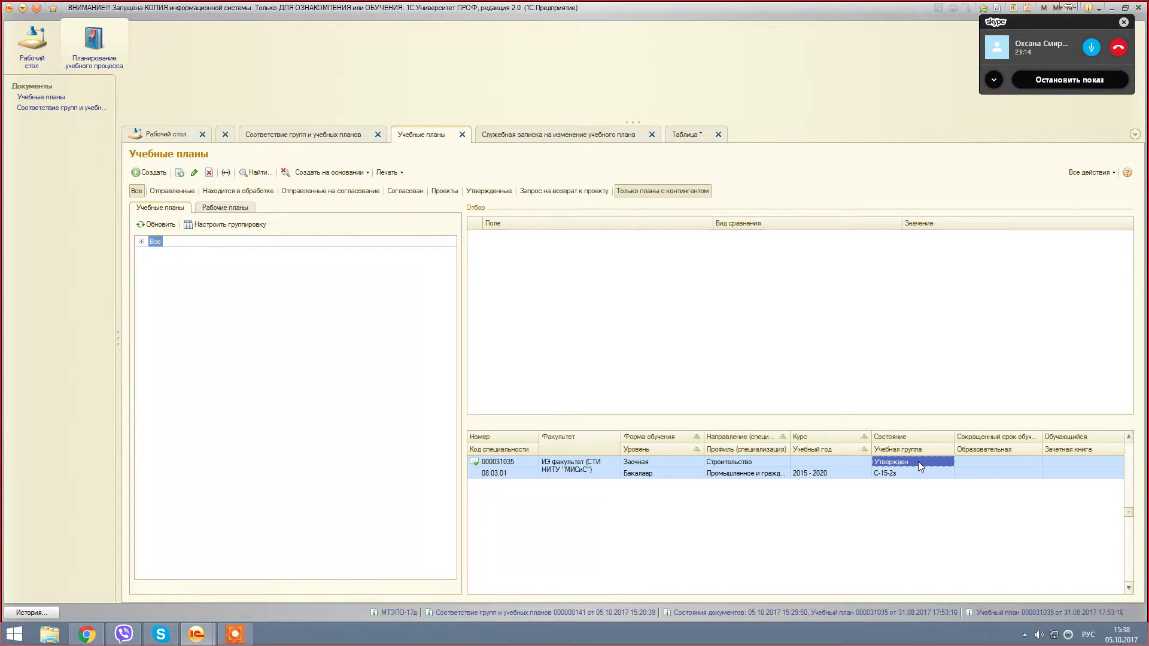
left_click(680, 135)
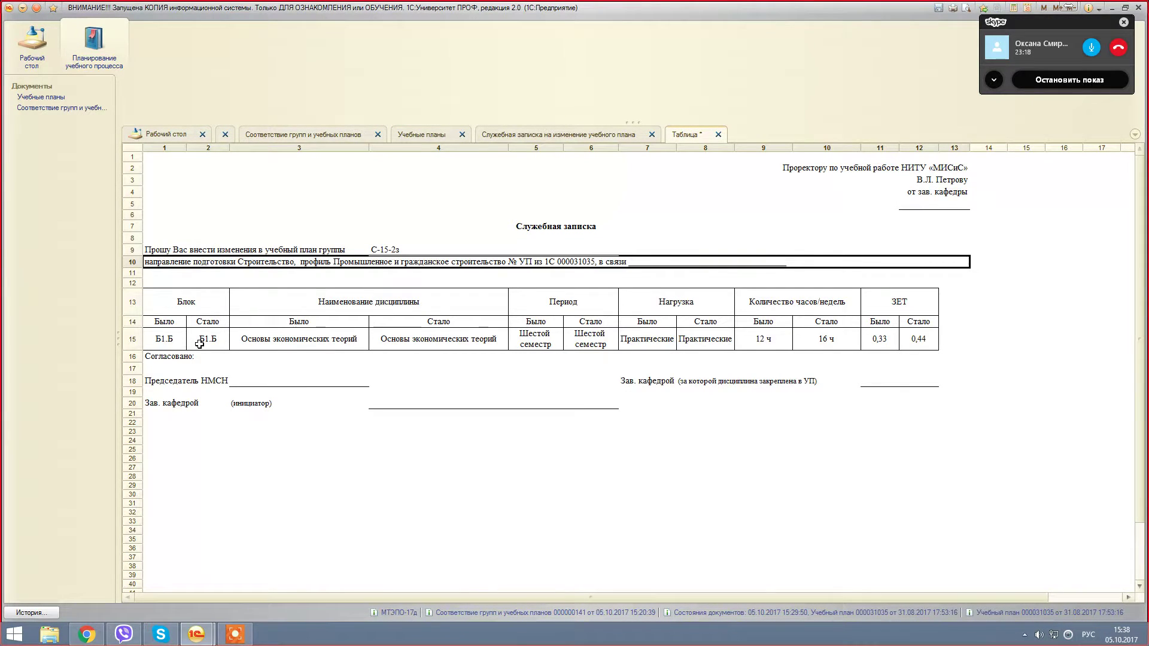
Step: Return to the Учебные планы list, where plan 000031035 for group С-15-2з shows as Утвержден
left_click(422, 134)
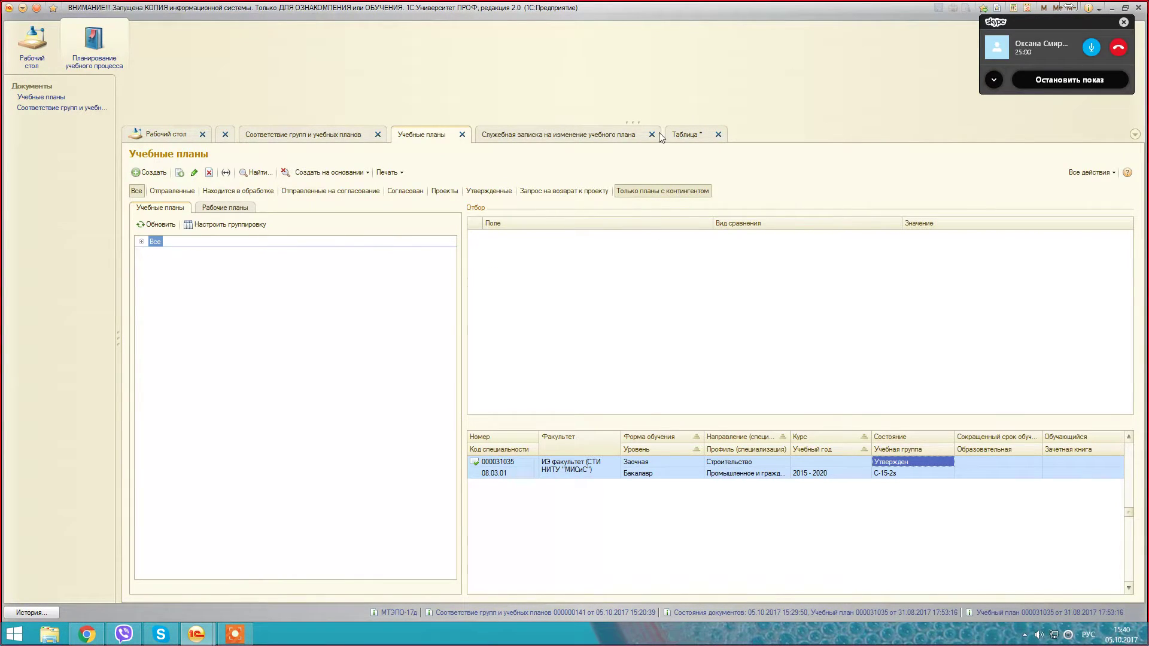
Step: Close the 1С:Университет ПРОФ application window
left_click(1139, 11)
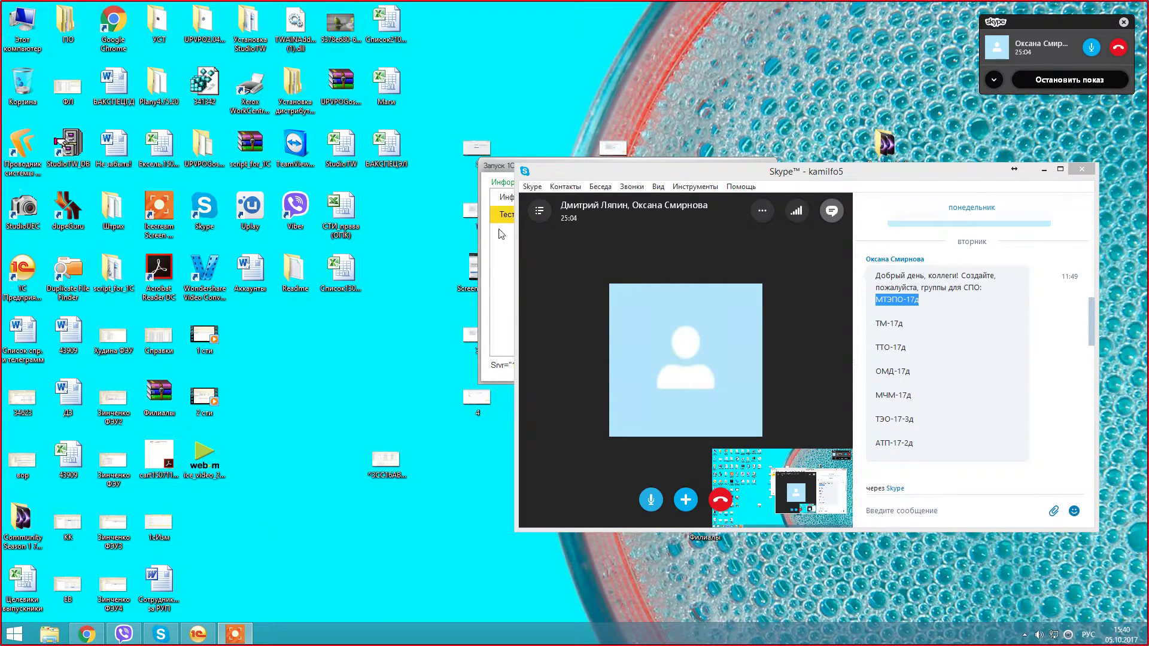
Step: Launch the Тест infobase and log in with a different user name and its password
left_click(508, 179)
double_click(507, 211)
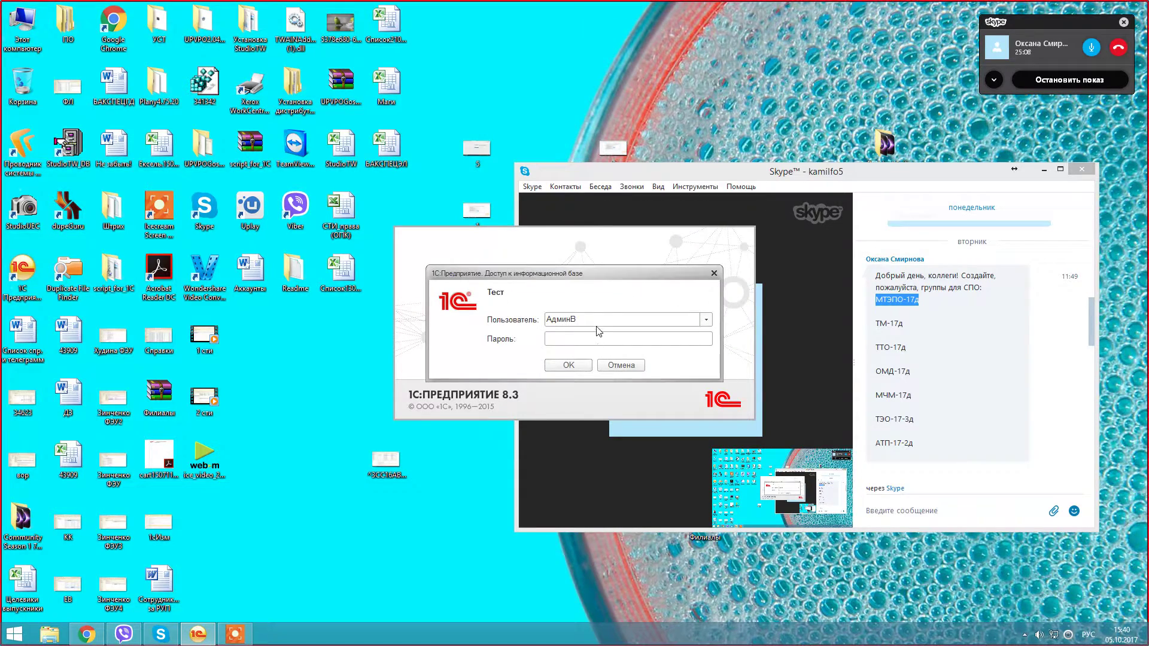
double_click(597, 321)
type("**********")
key("Return")
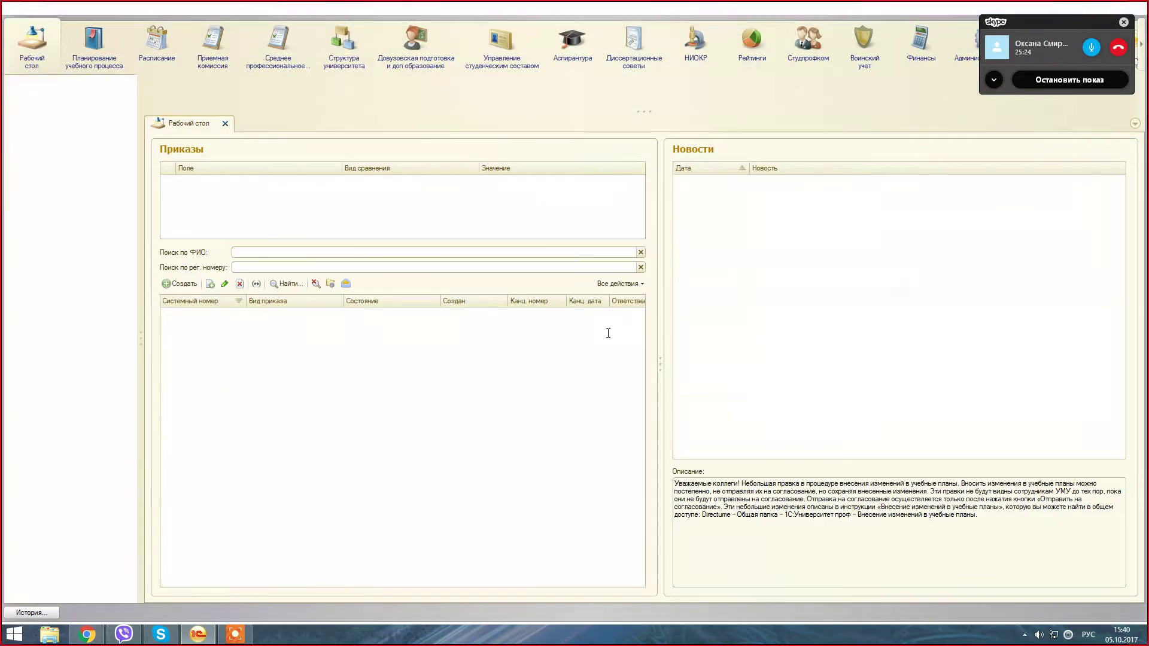
Step: Open the Распределение поручений list and select the Кафедра общей и неорганической химии row
left_click(106, 69)
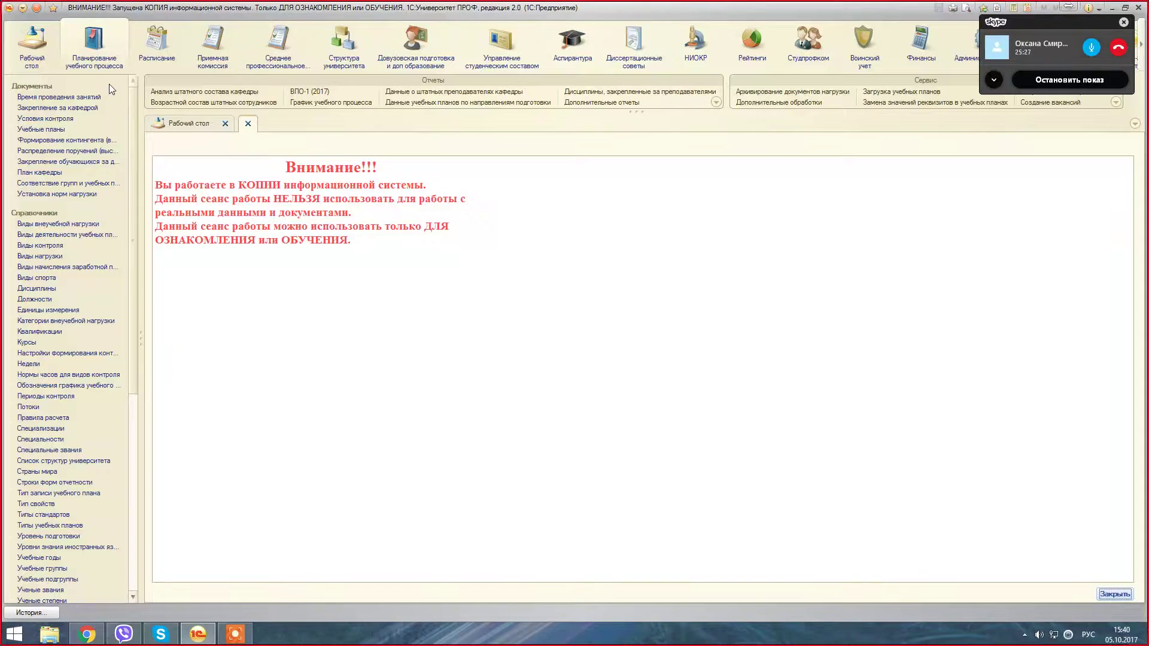
left_click(88, 152)
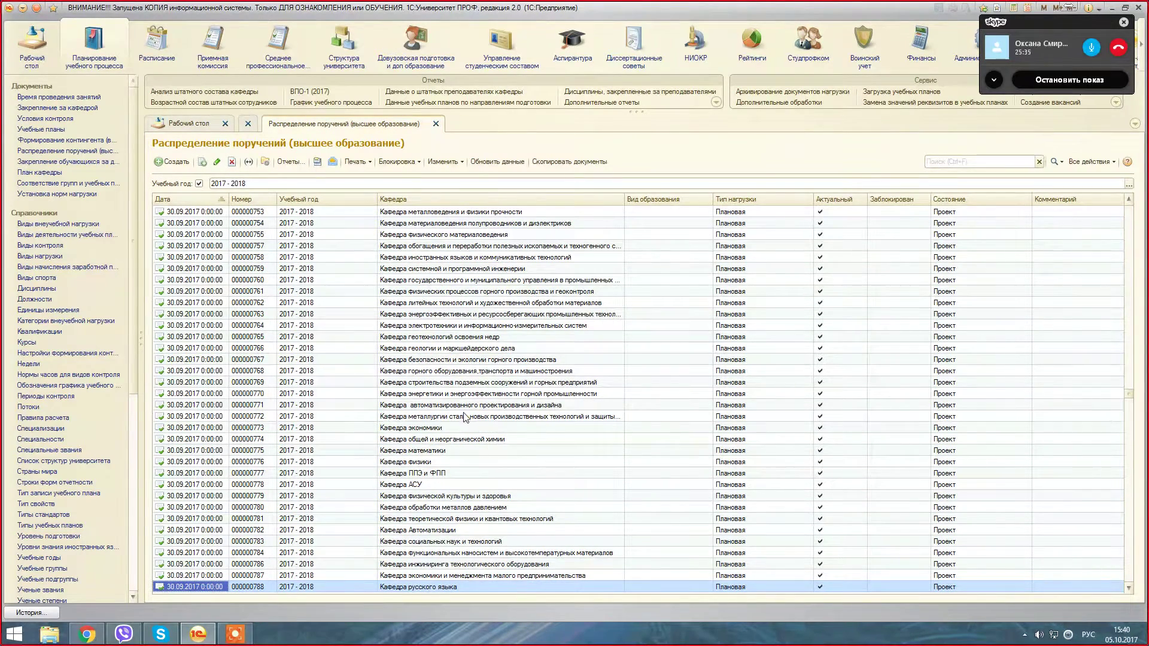
left_click(514, 438)
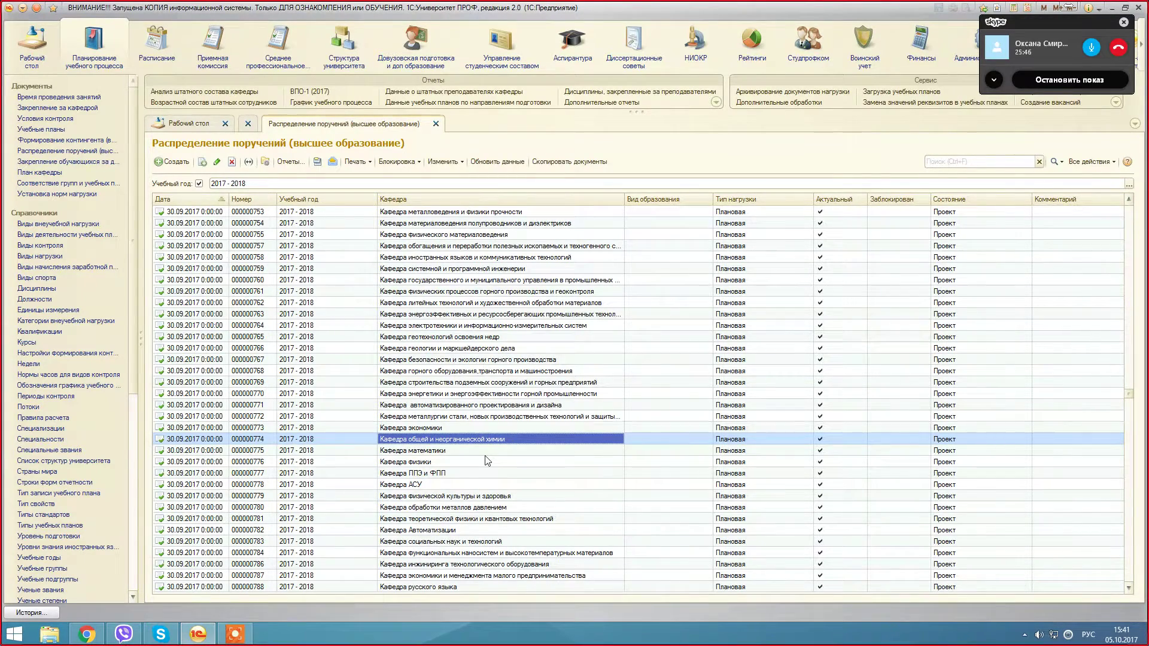
key("Down")
key("Down")
key("Down")
key("Down")
key("Down")
key("Down")
key("Down")
key("Down")
key("Down")
key("Down")
key("Down")
key("Down")
key("Up")
key("Up")
key("Up")
key("Up")
key("Up")
key("Up")
key("Up")
key("Up")
key("Up")
key("Up")
key("Up")
key("Up")
Step: Browse the assignment list, selecting the functional nanosystems and business informatics department rows
scroll(487, 461, "up", 4)
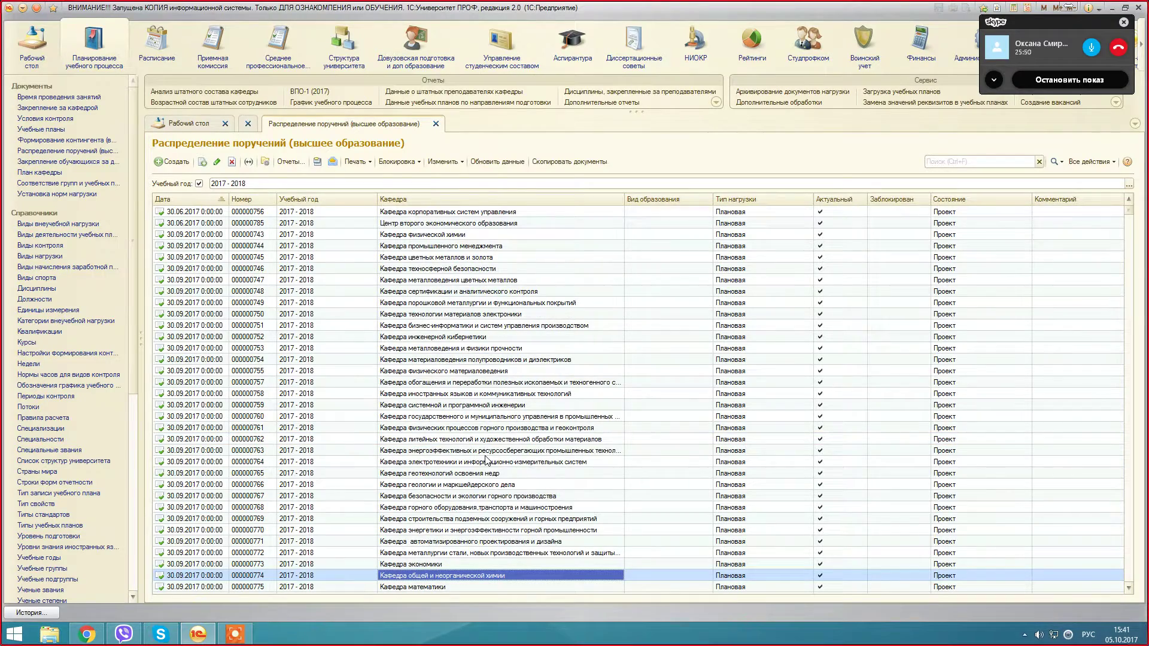
scroll(488, 460, "down", 4)
left_click(471, 548)
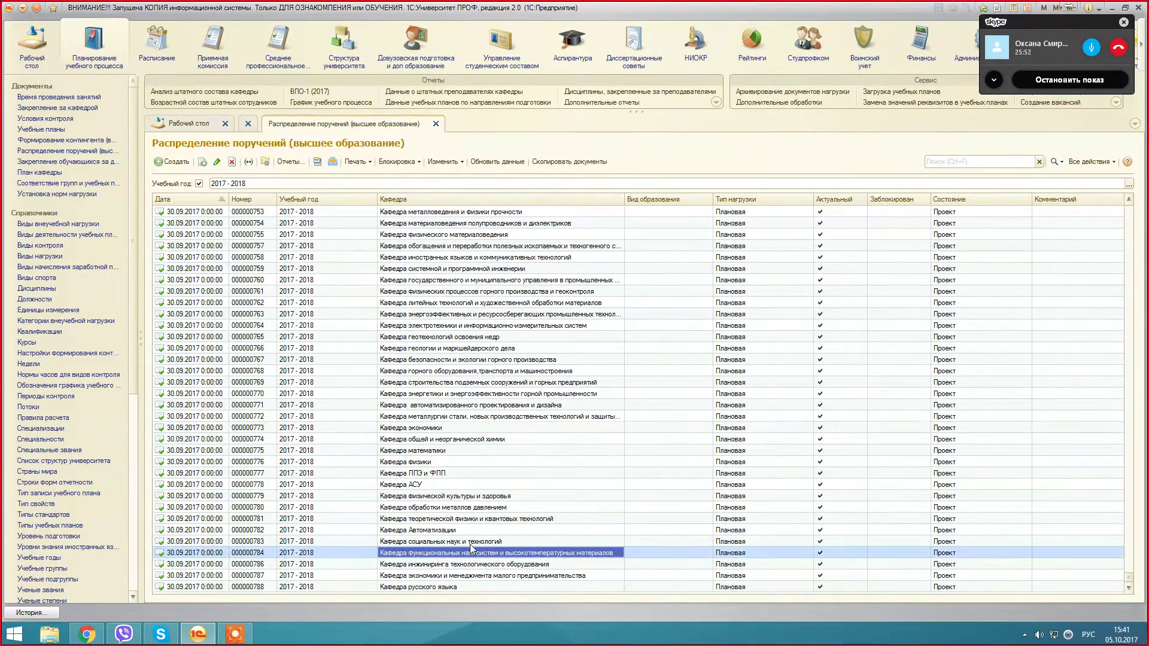
scroll(518, 510, "up", 3)
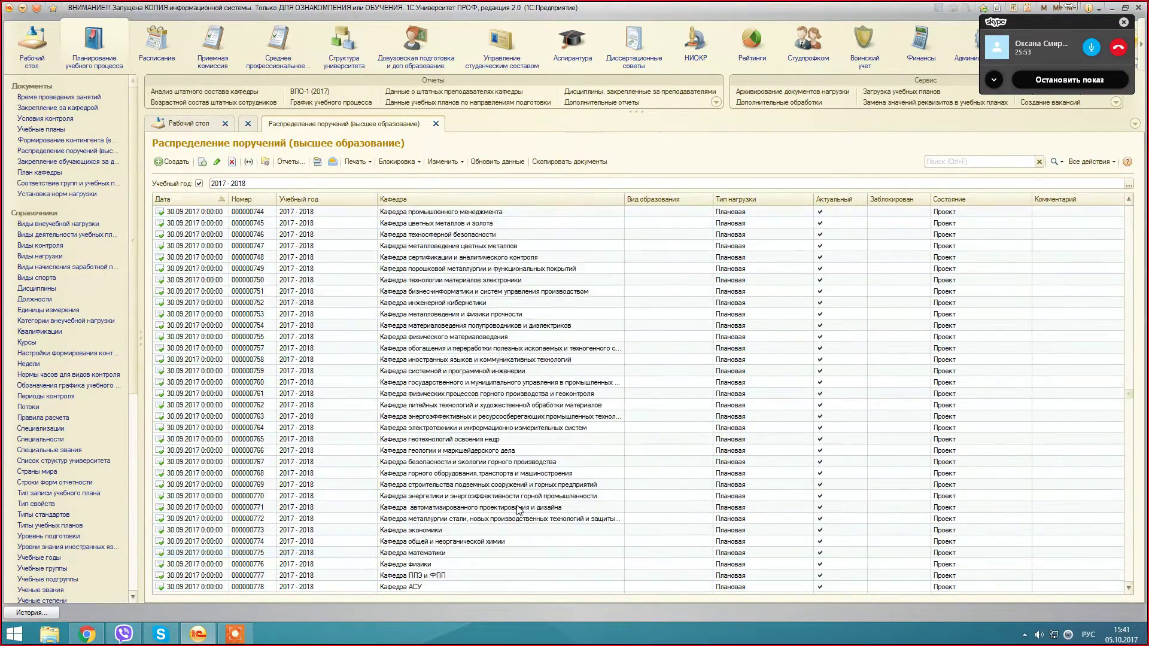
scroll(518, 510, "up", 1)
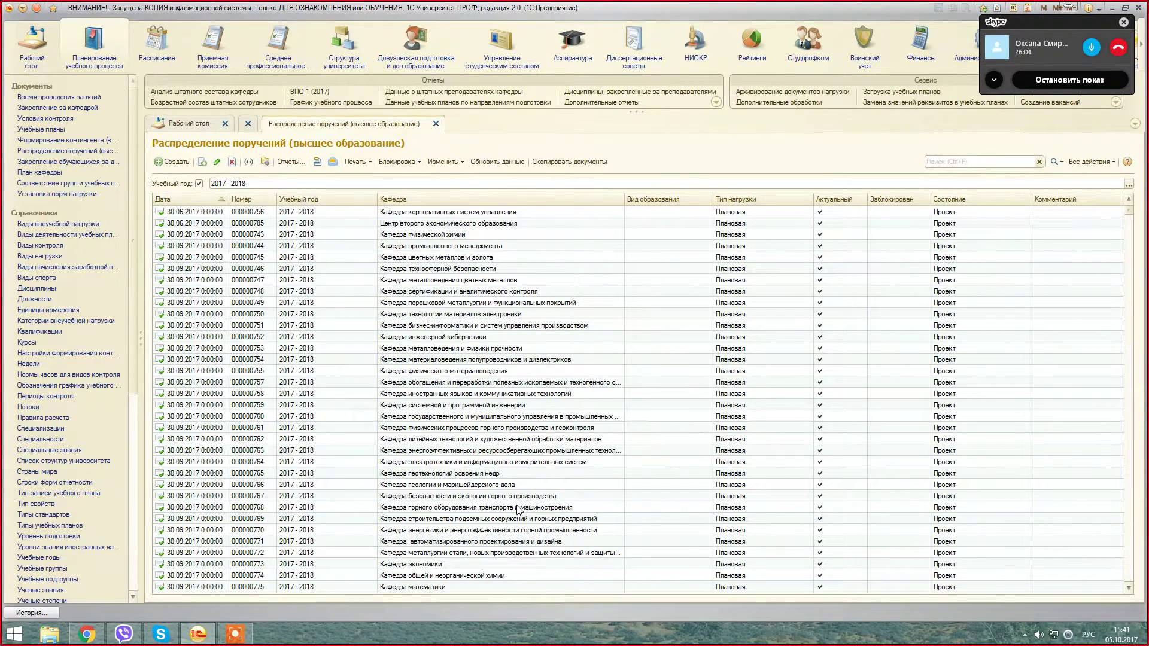
left_click(470, 327)
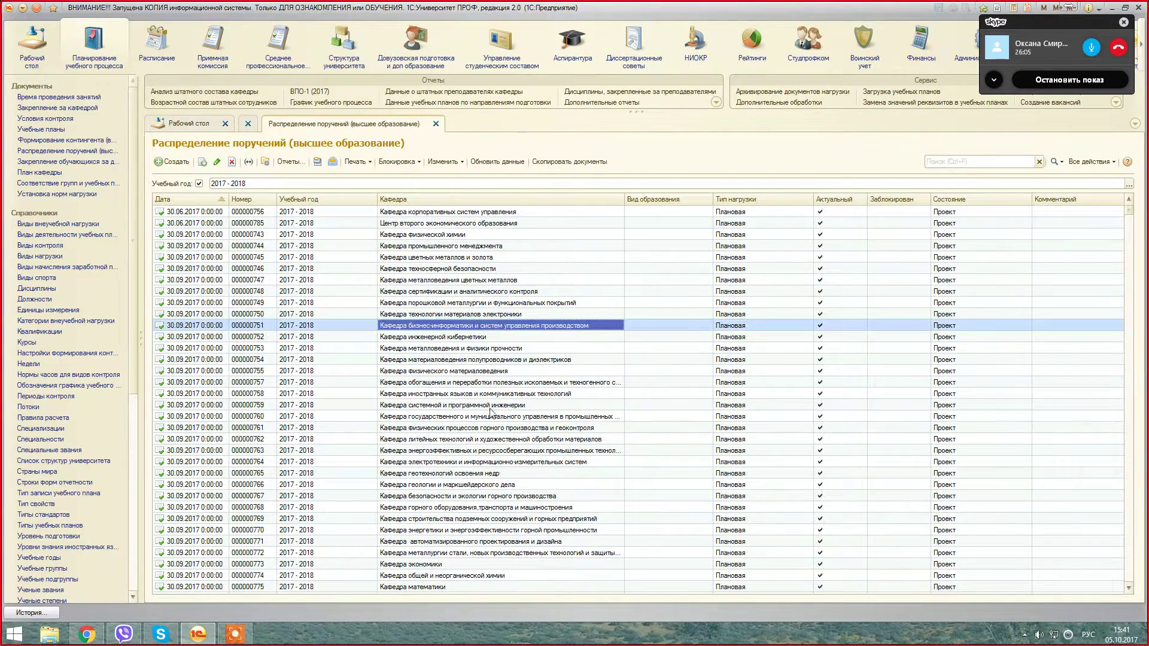
scroll(495, 479, "down", 4)
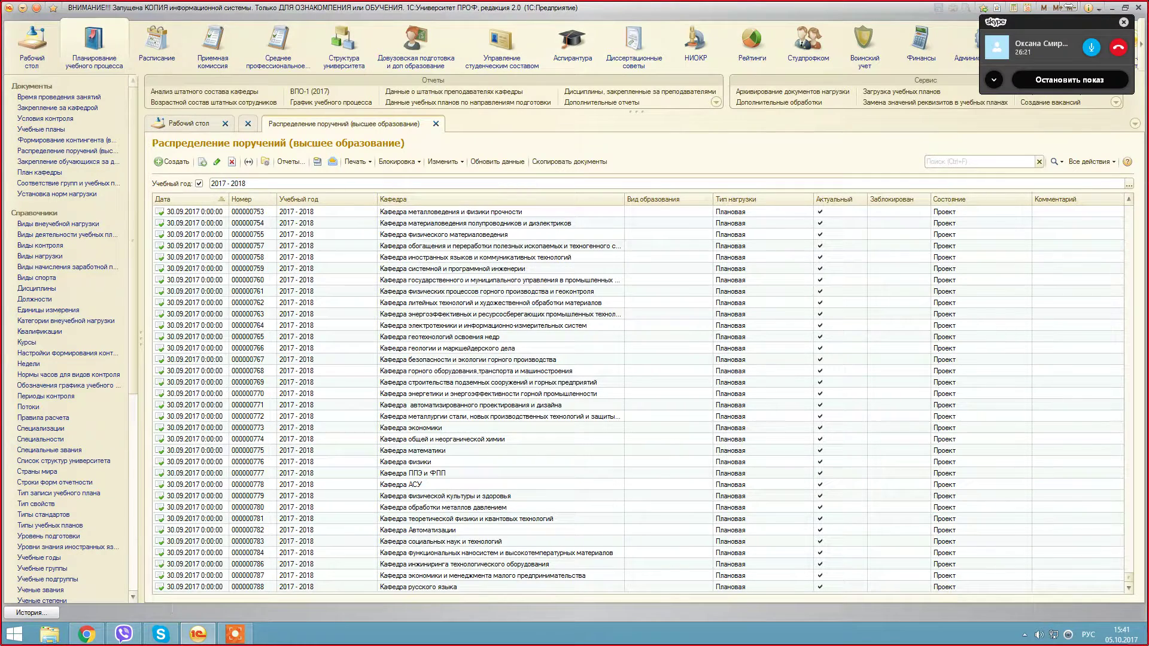
Step: Briefly check Skype, then open the Учебные планы list from the navigation panel
left_click(200, 639)
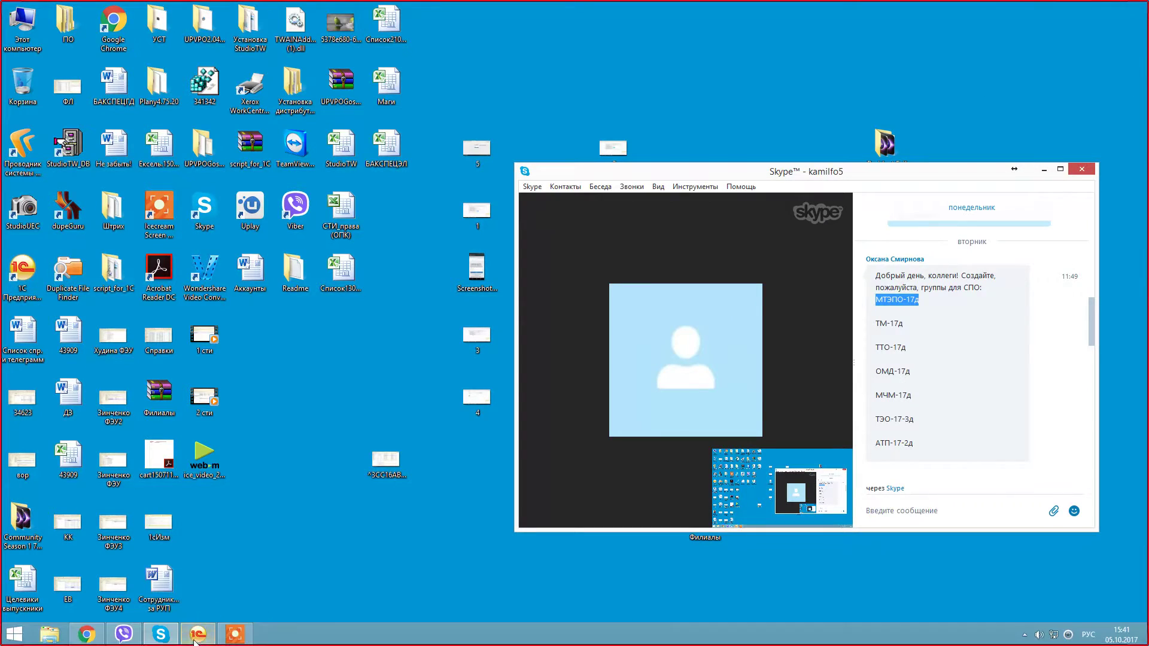
left_click(204, 640)
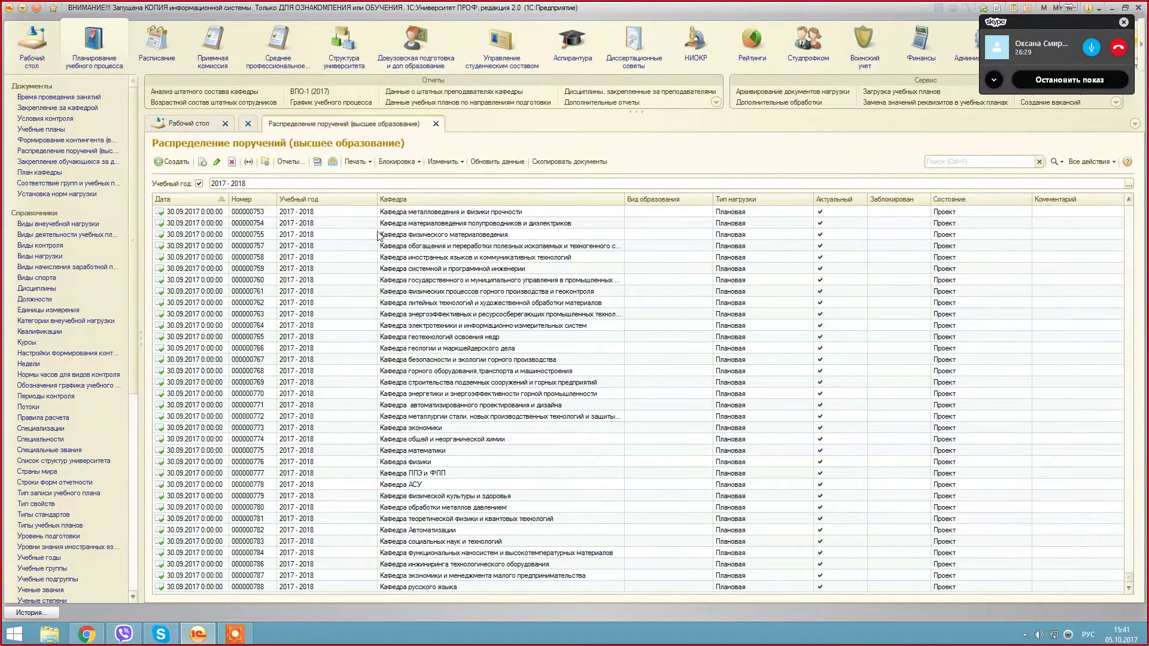
left_click(41, 129)
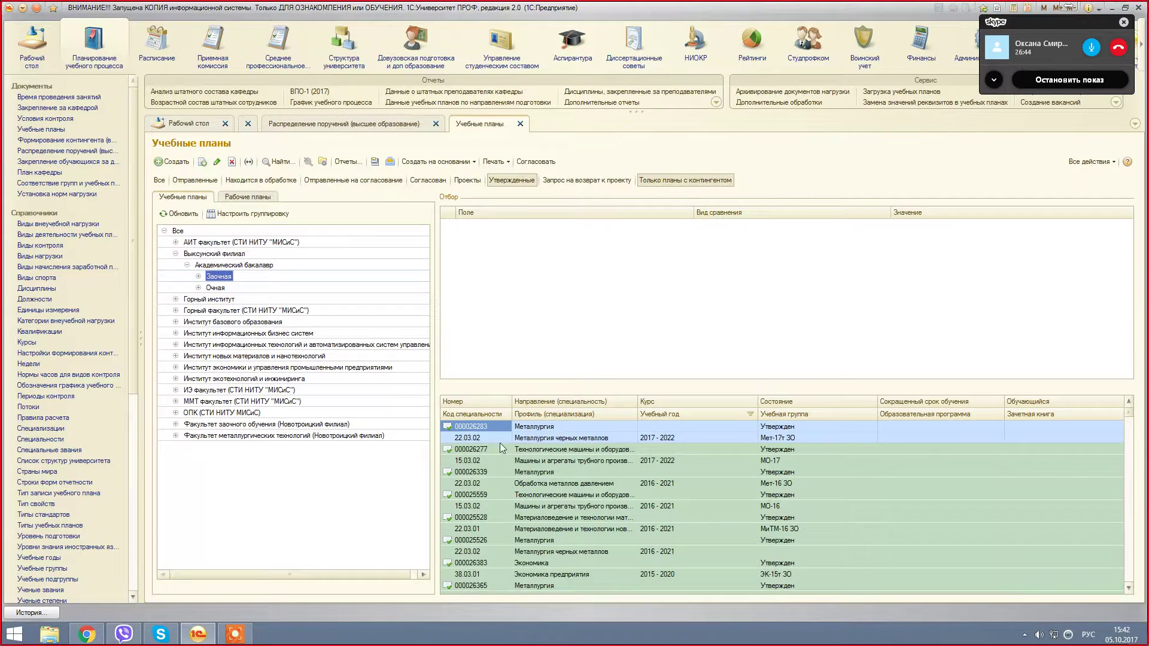
Step: Show curricula from all faculties and open the Ctrl+F search over the list
left_click(177, 231)
left_click(799, 439)
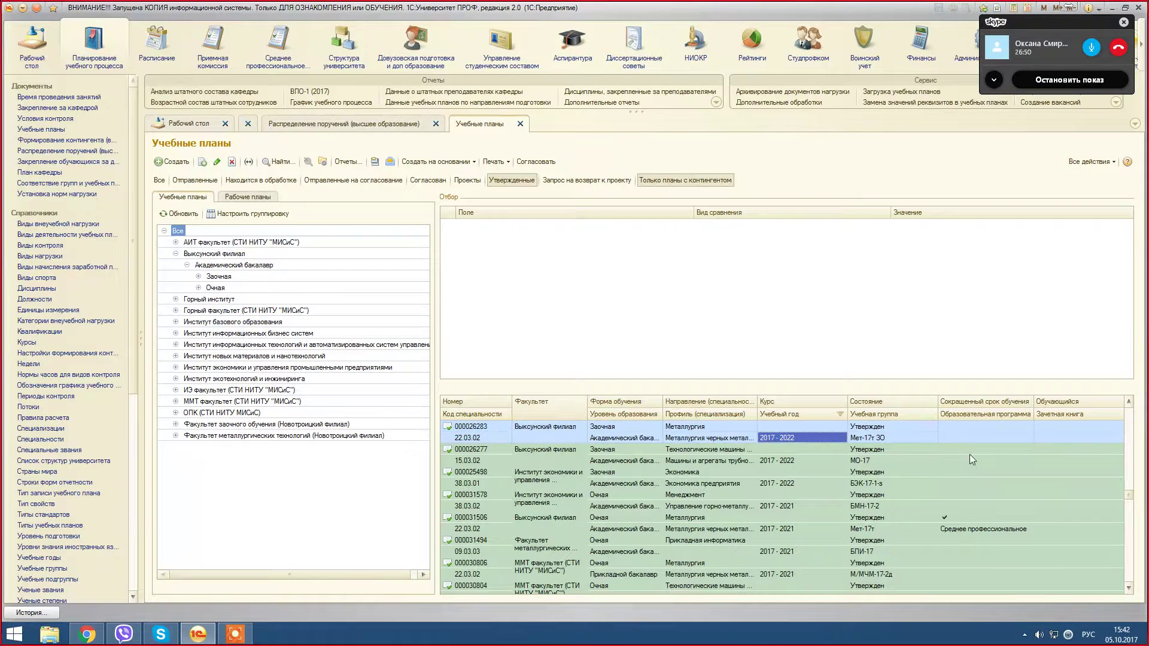
key("ctrl+f")
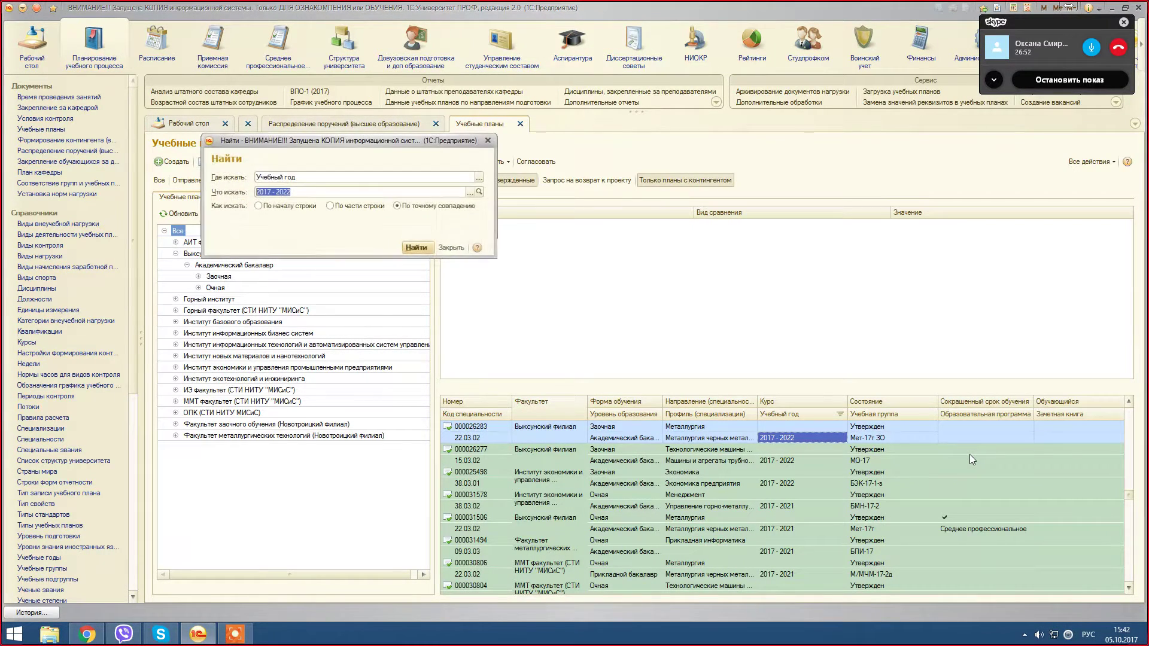
type("с")
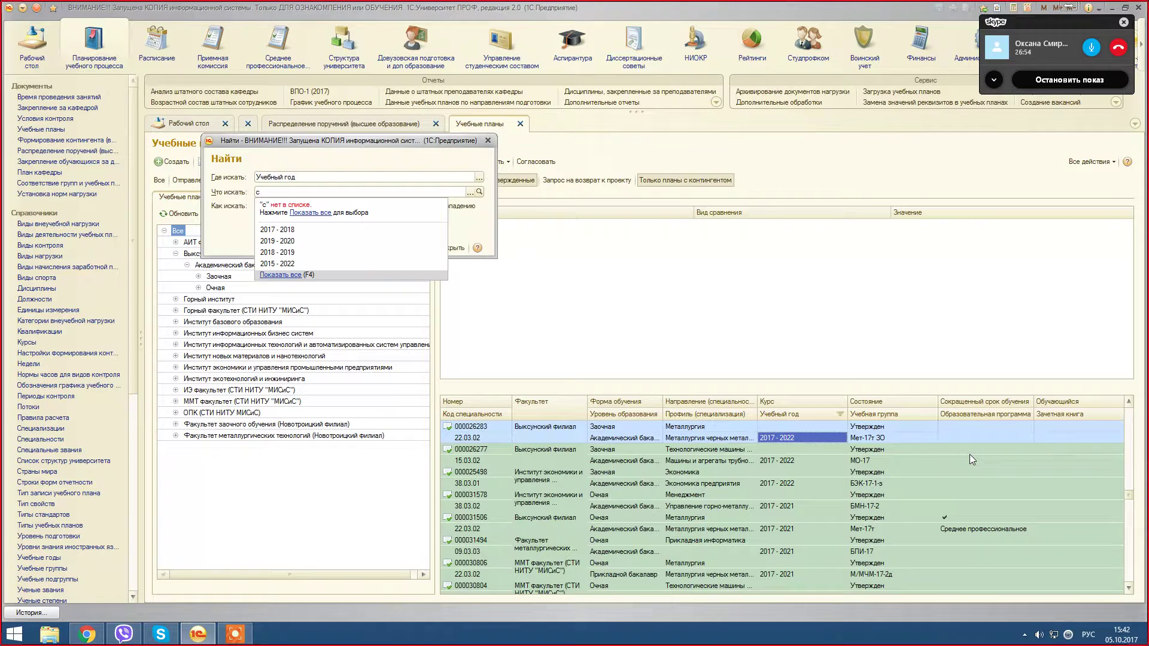
left_click(488, 141)
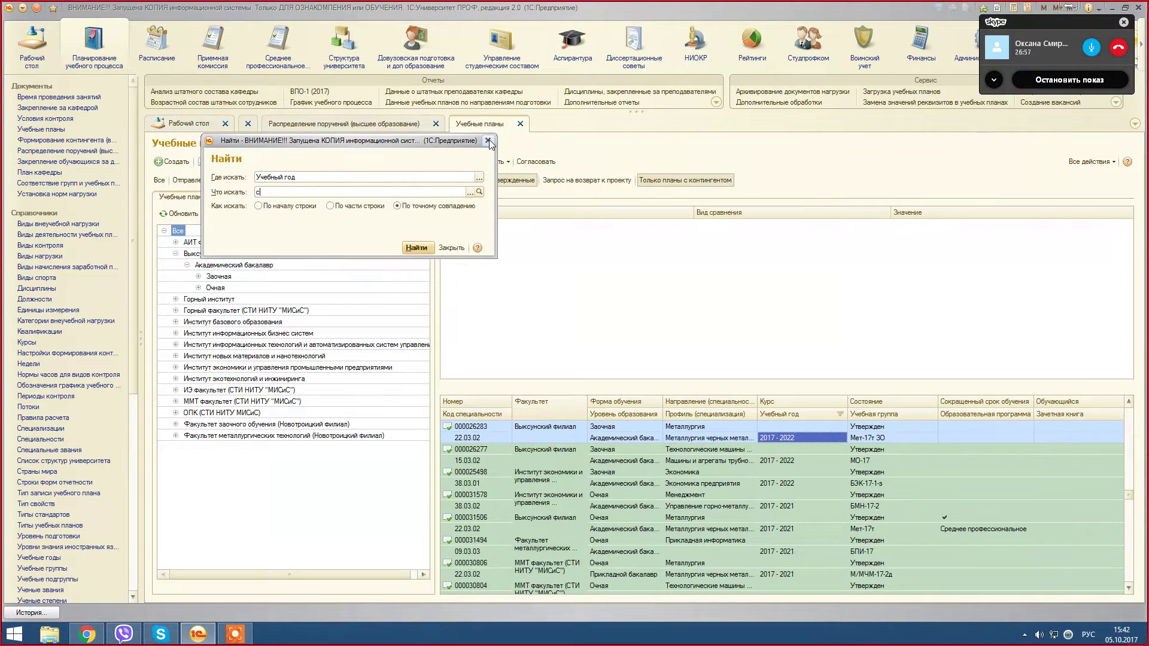
Step: Search the Учебная группа column for С-13-2зу and open the resulting plan 000027065
left_click(478, 177)
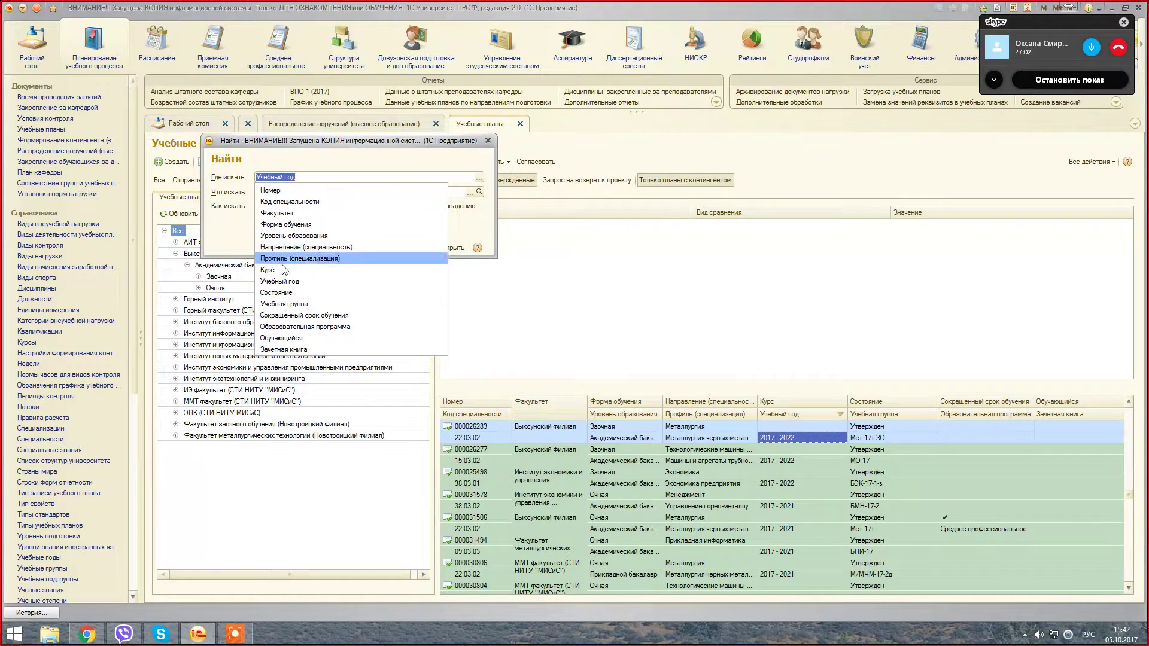
left_click(284, 304)
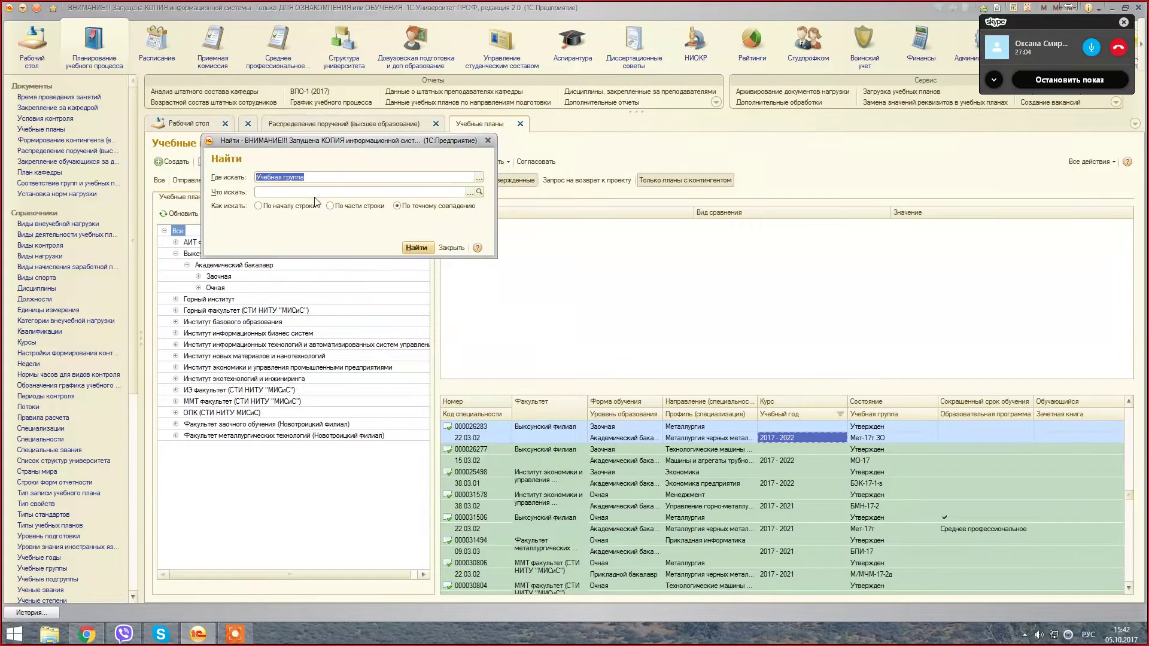
left_click(311, 191)
type("С-13")
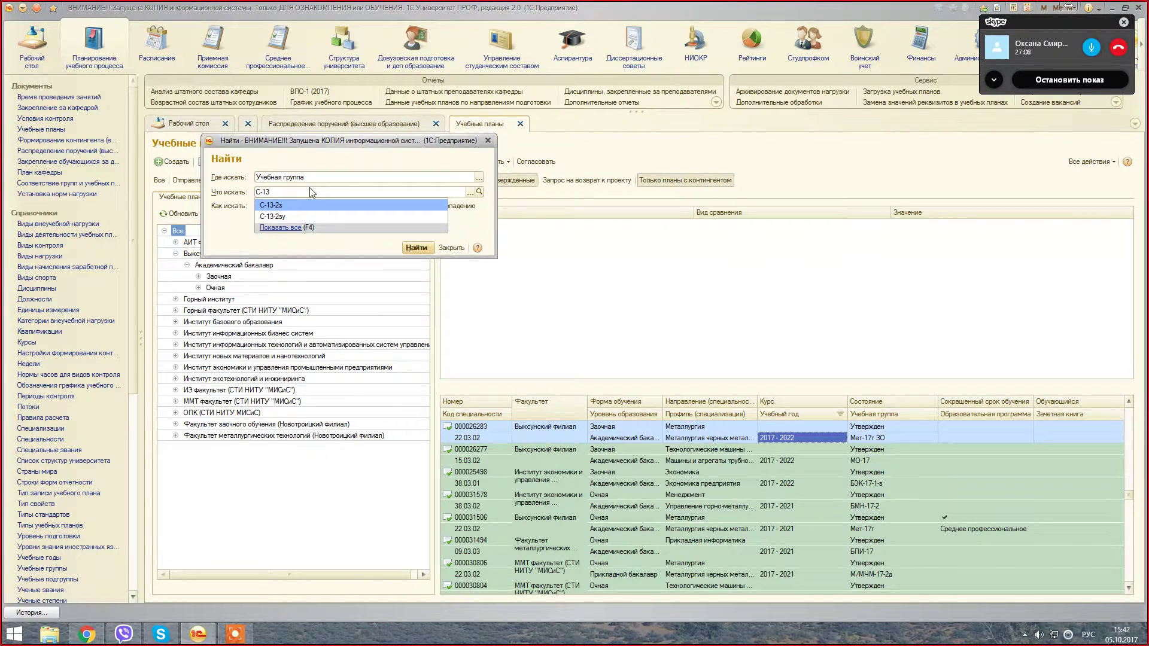
left_click(300, 219)
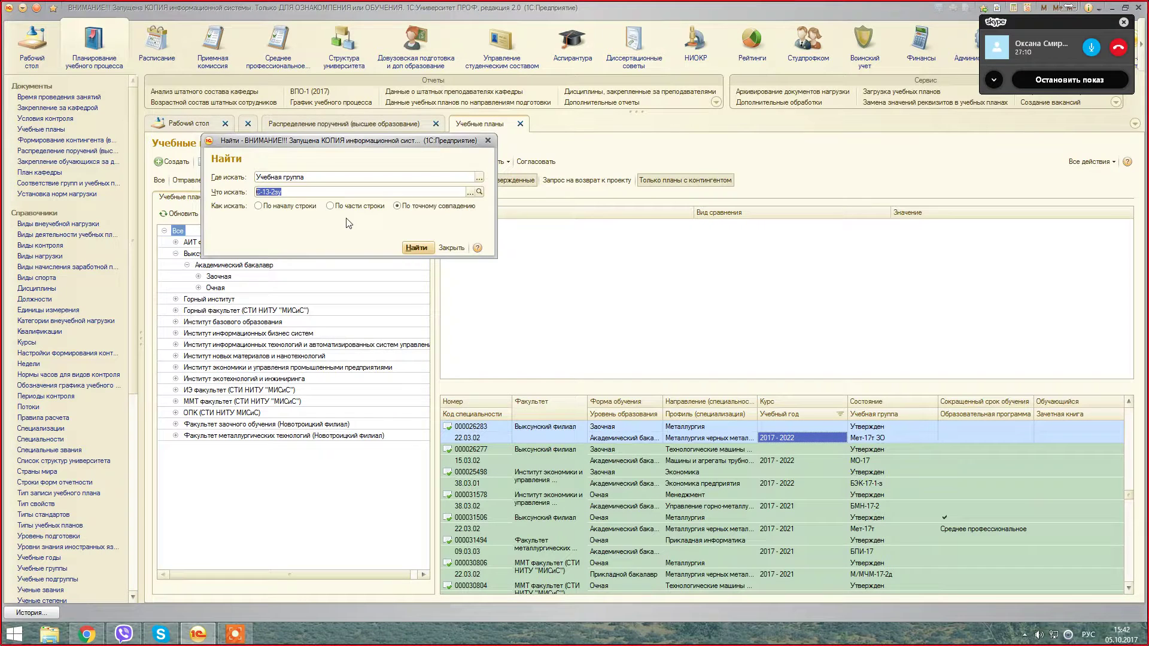
left_click(416, 248)
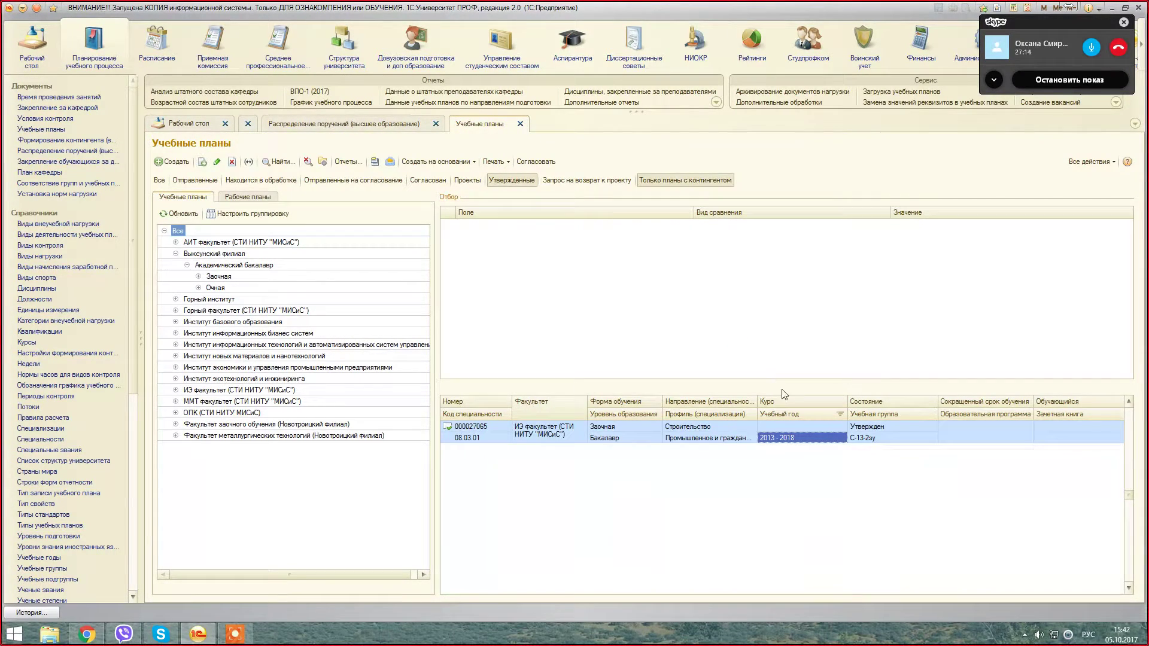
double_click(789, 440)
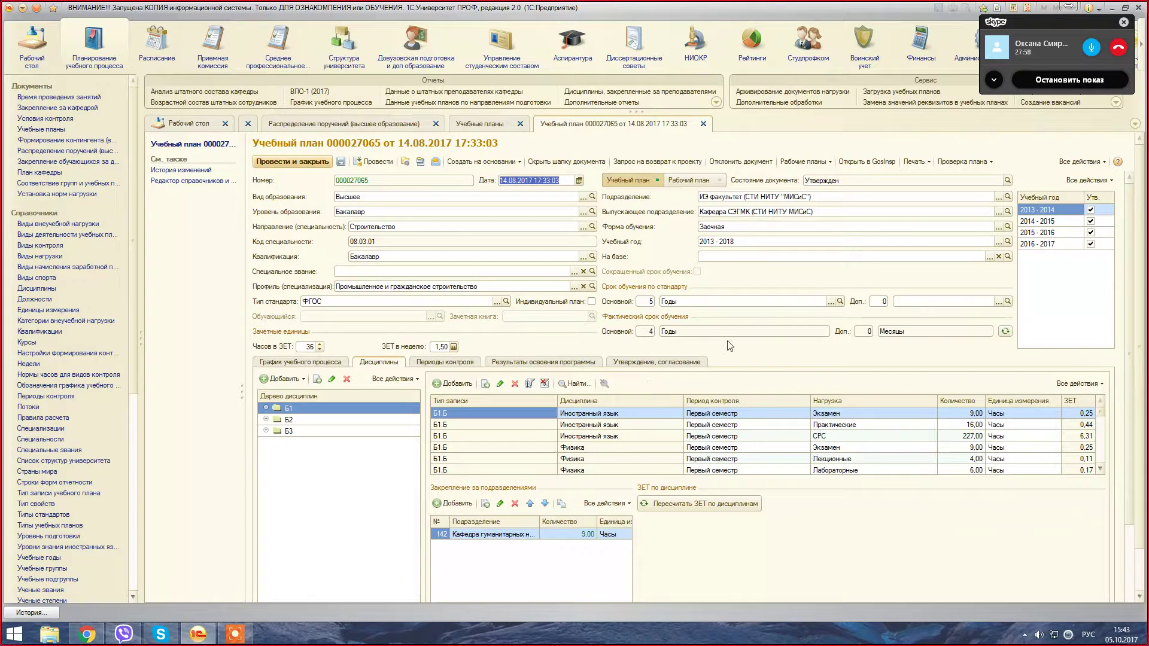
Step: Select academic year 2016 - 2017 in the Учебный год list
left_click(1062, 234)
left_click(1068, 243)
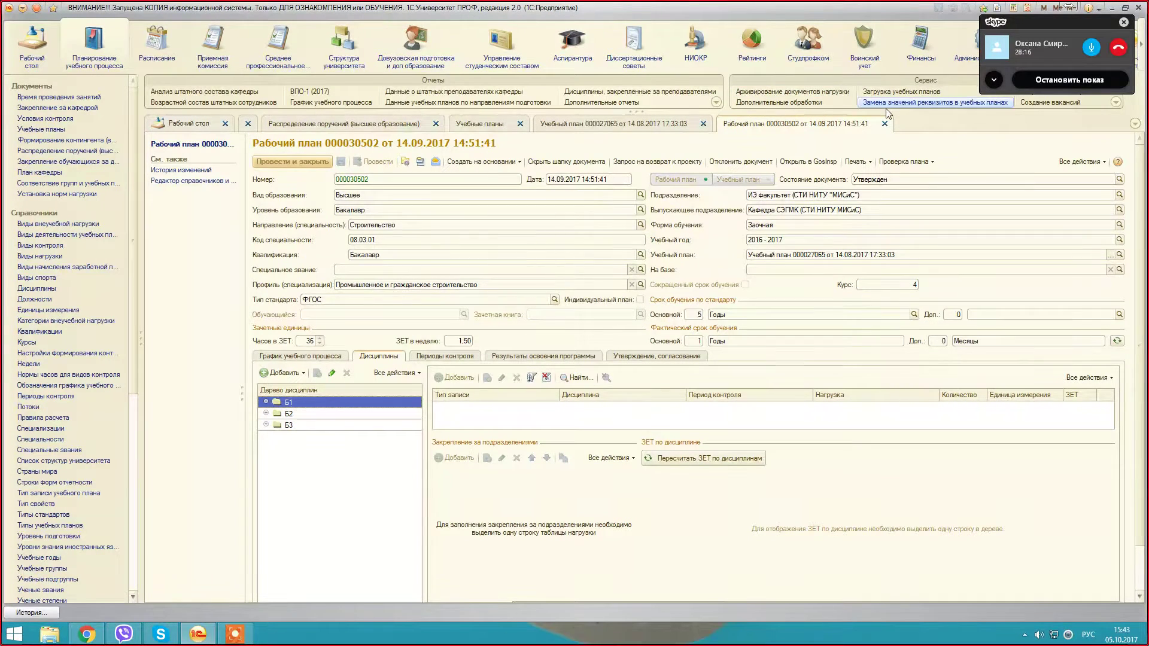
Step: Close the Рабочий план 000030502 tab
left_click(884, 124)
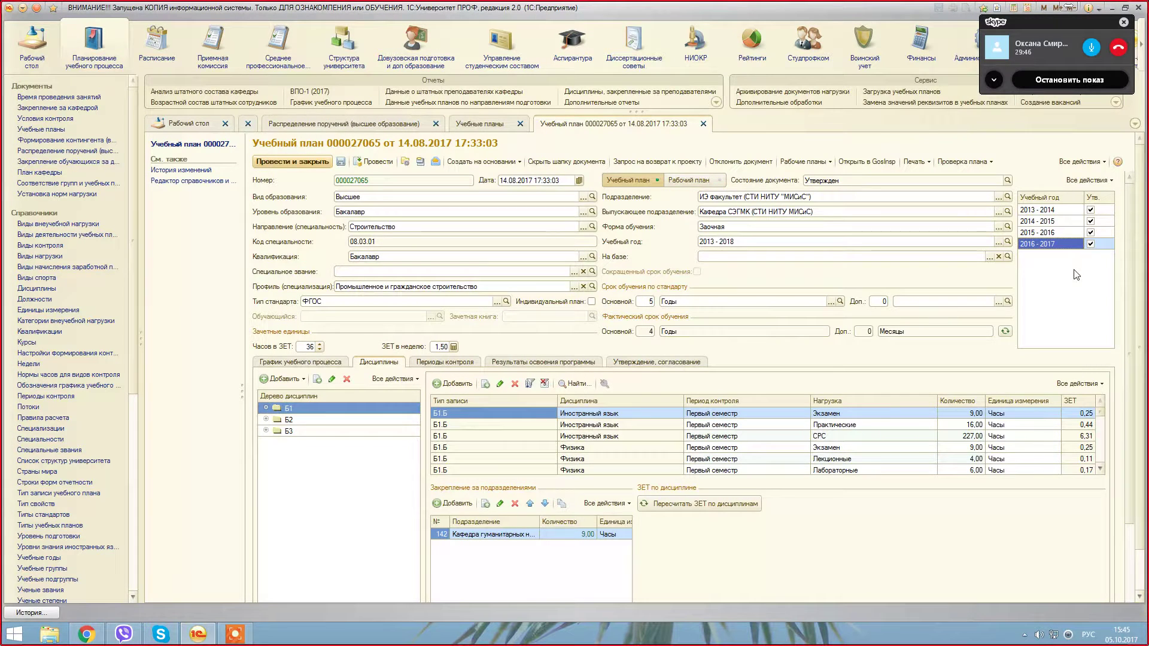
Step: Run Обновить рабочие планы from Все действия, then select academic year 2013 - 2014
left_click(1088, 180)
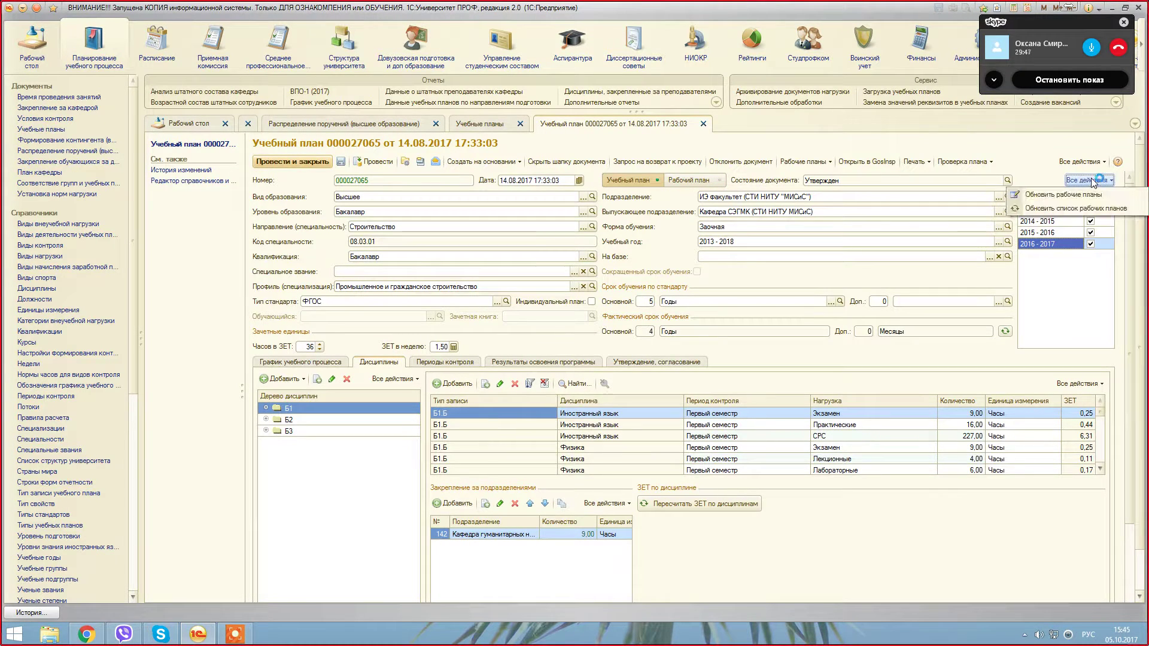
left_click(1093, 209)
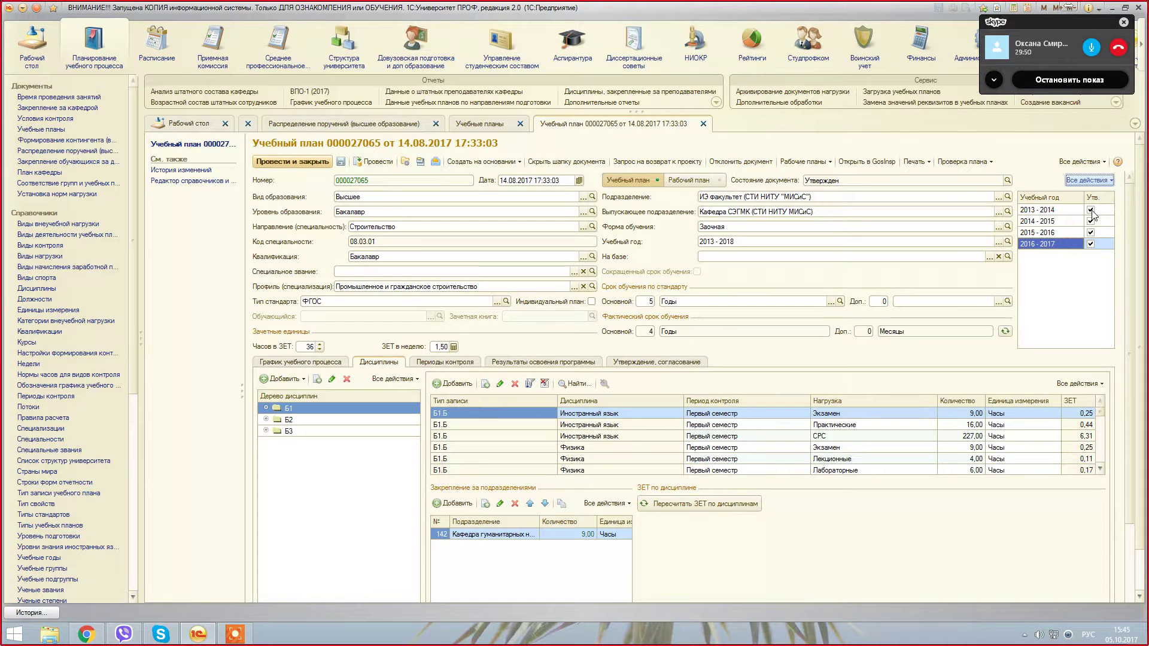
left_click(1093, 211)
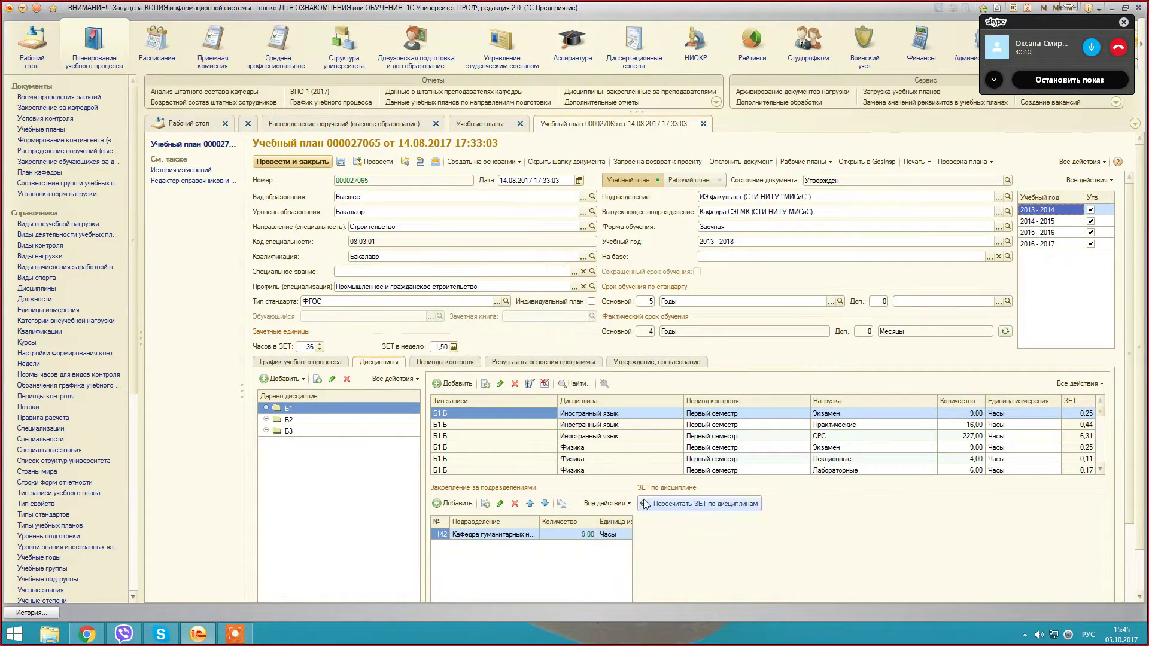
Step: Enlarge the Дисциплины table and inspect its Период контроля = Первый семестр filter without changing it
left_click_drag(655, 478, 654, 522)
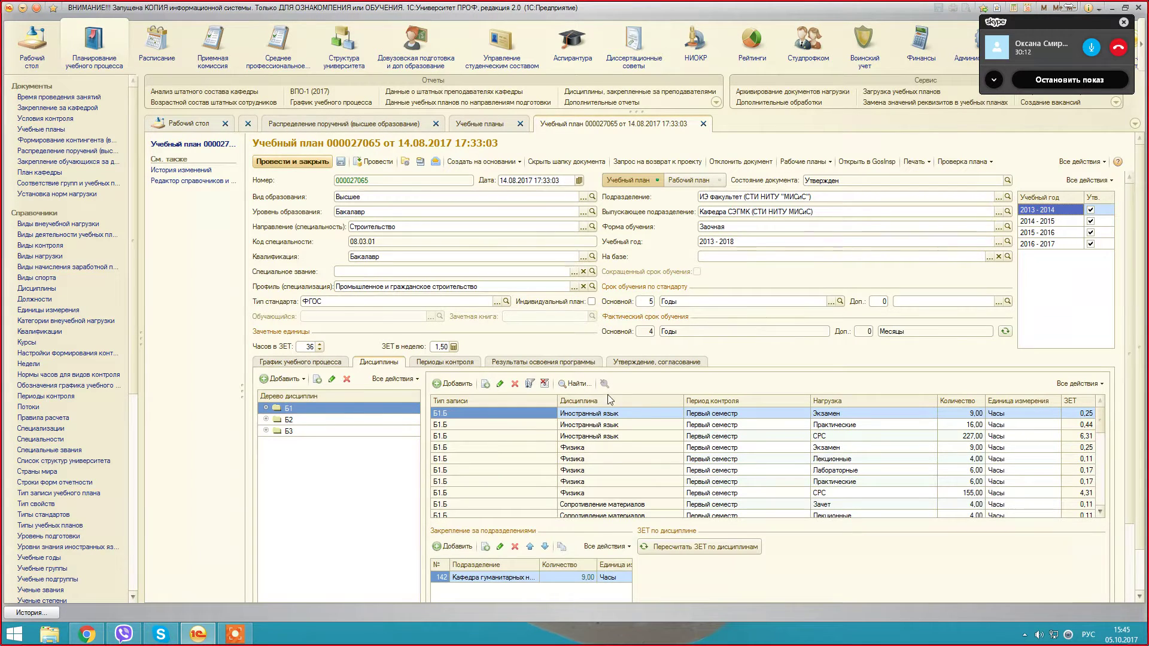
left_click(529, 384)
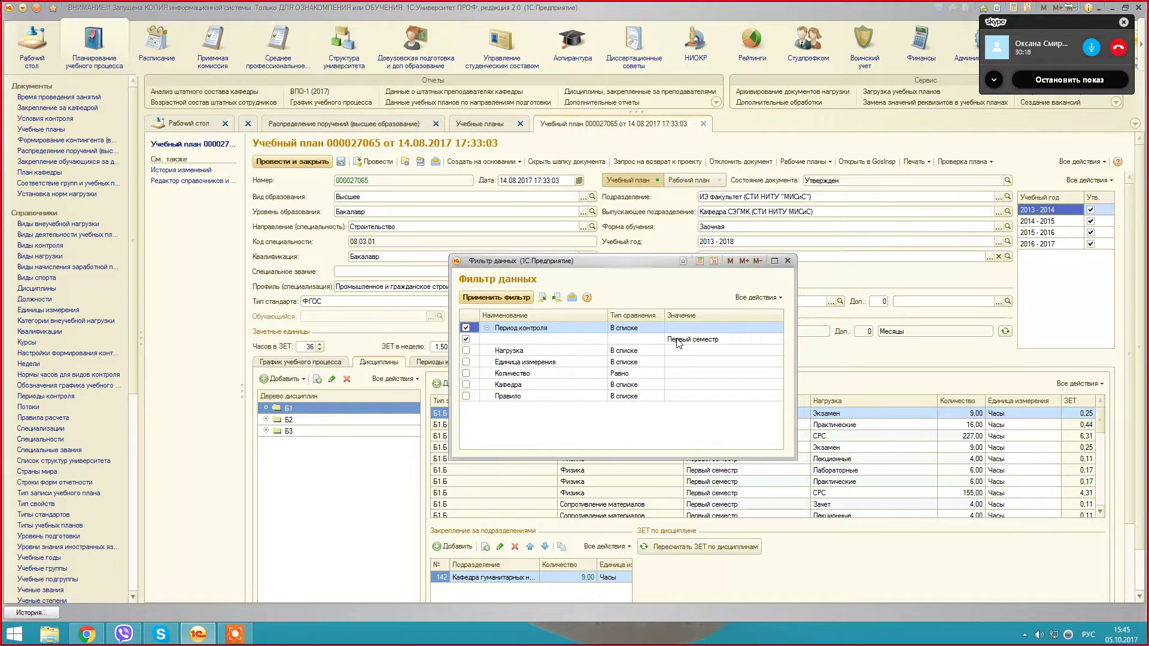
double_click(753, 340)
left_click(640, 310)
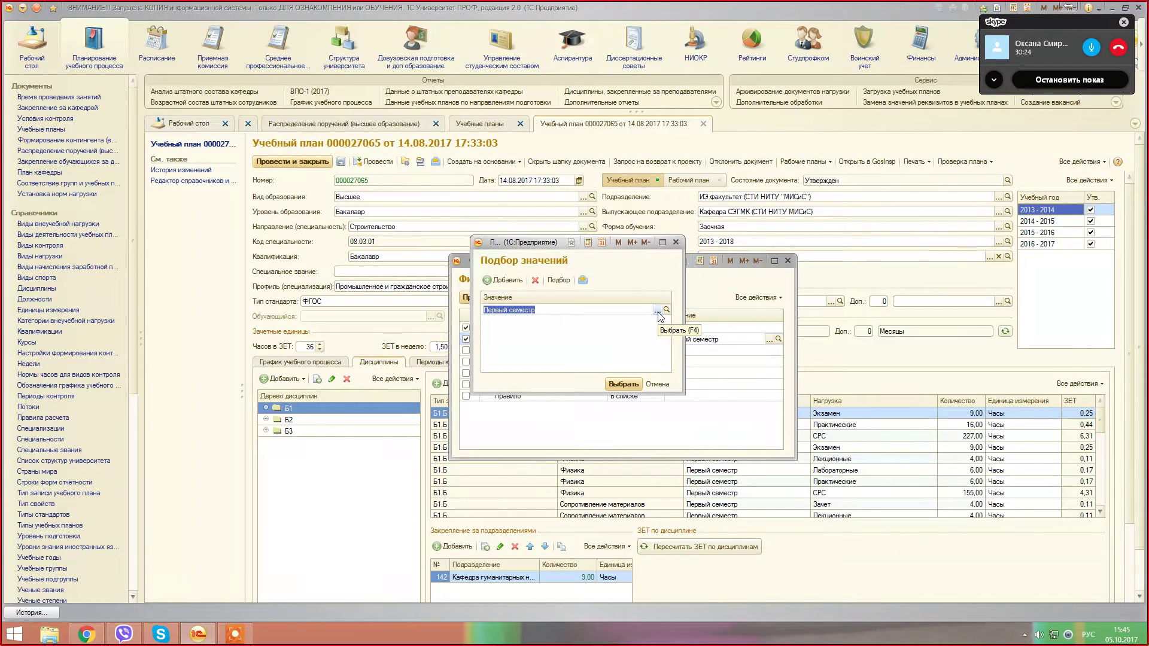
left_click(657, 311)
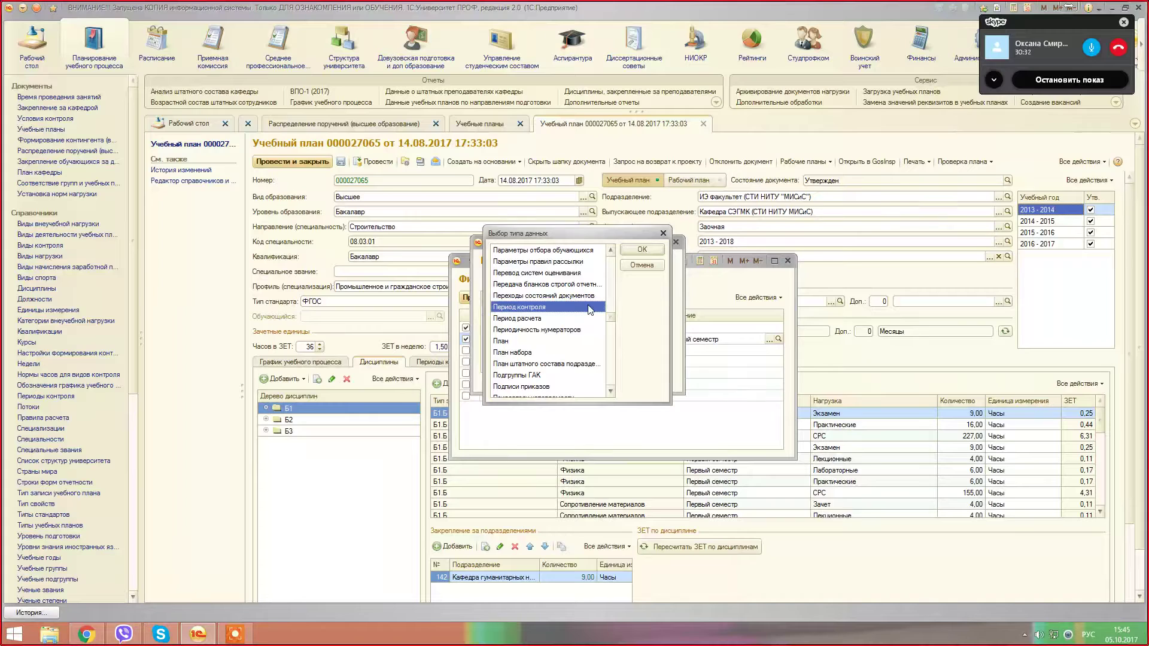
left_click(663, 232)
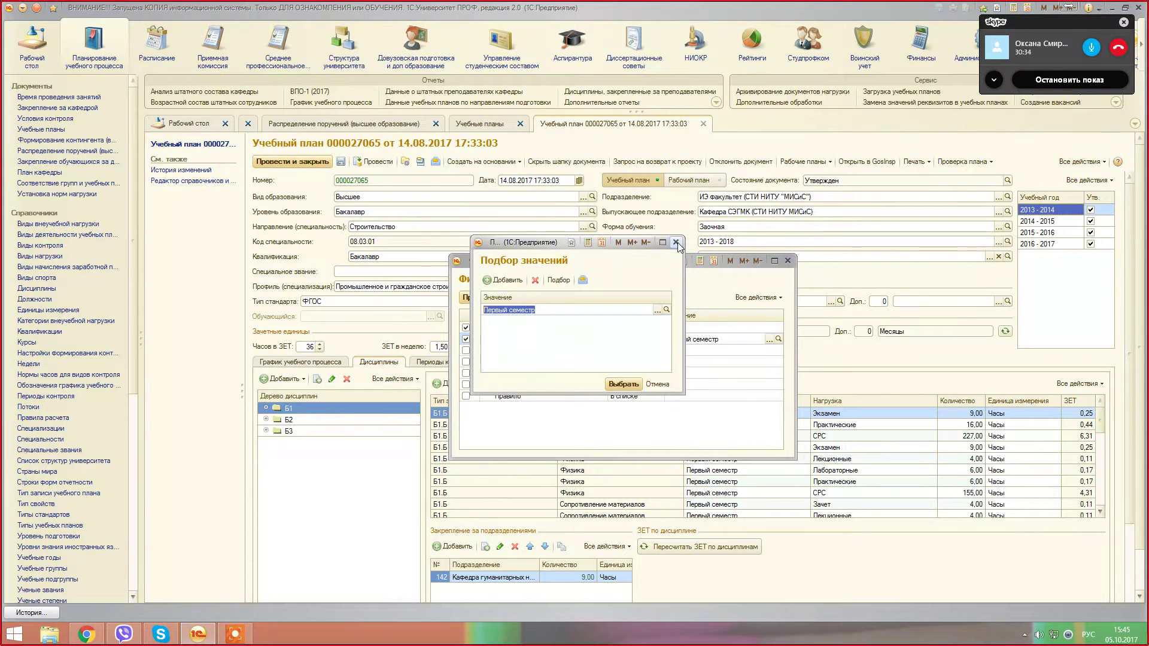
left_click(676, 242)
left_click(788, 261)
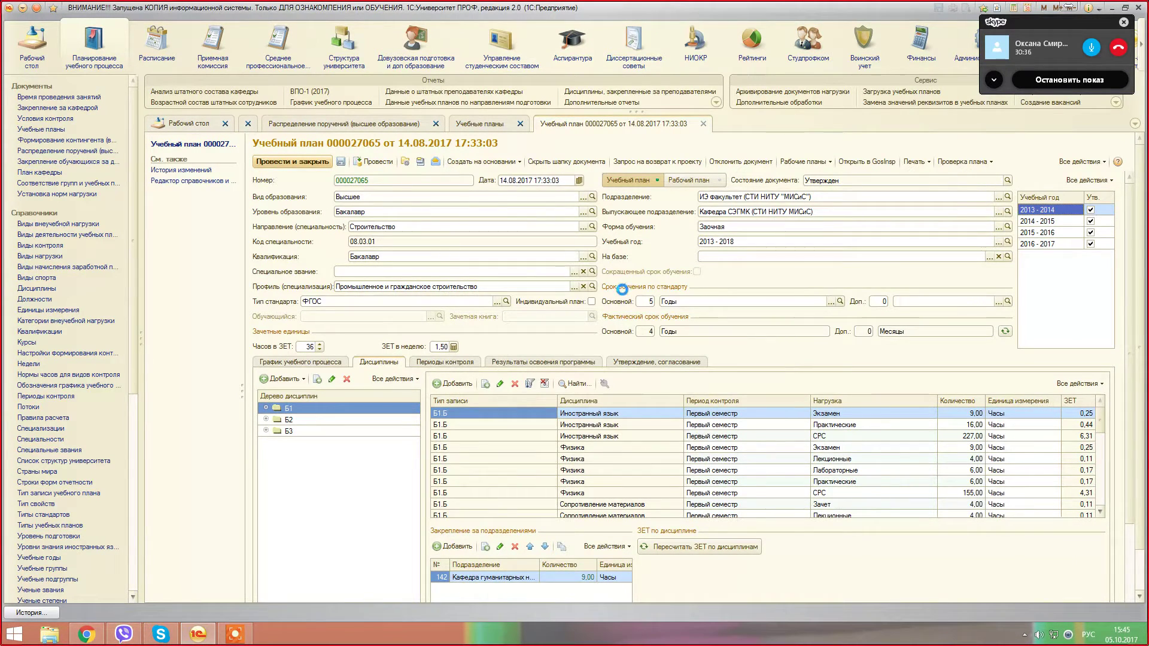